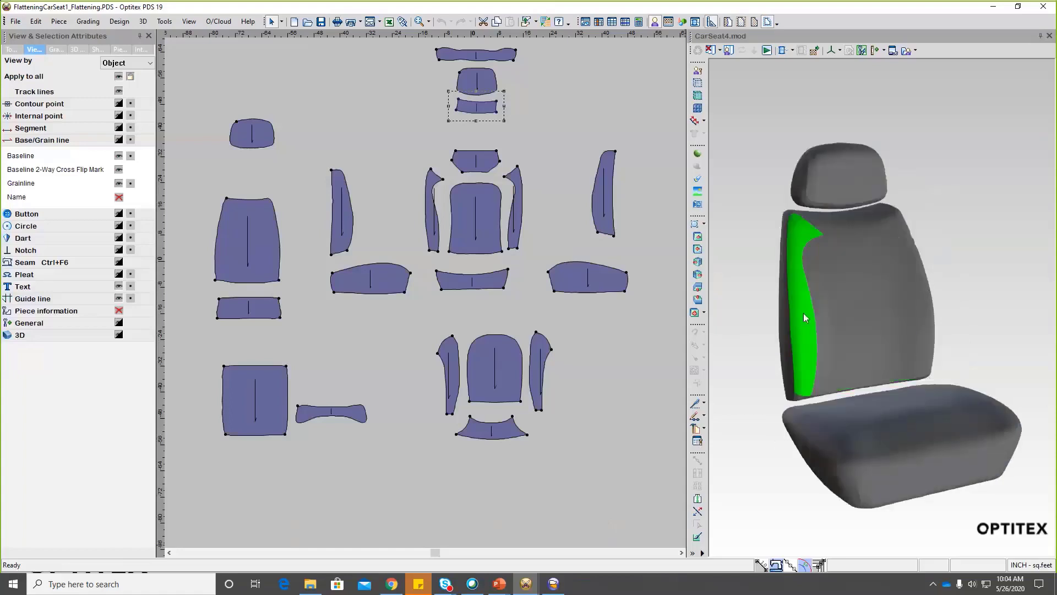
Highlight the backrest's left bolster and centre panel on the 3D seat, and show the 3D Baseline and Edit Pins options
left_click(809, 331)
left_click(847, 309)
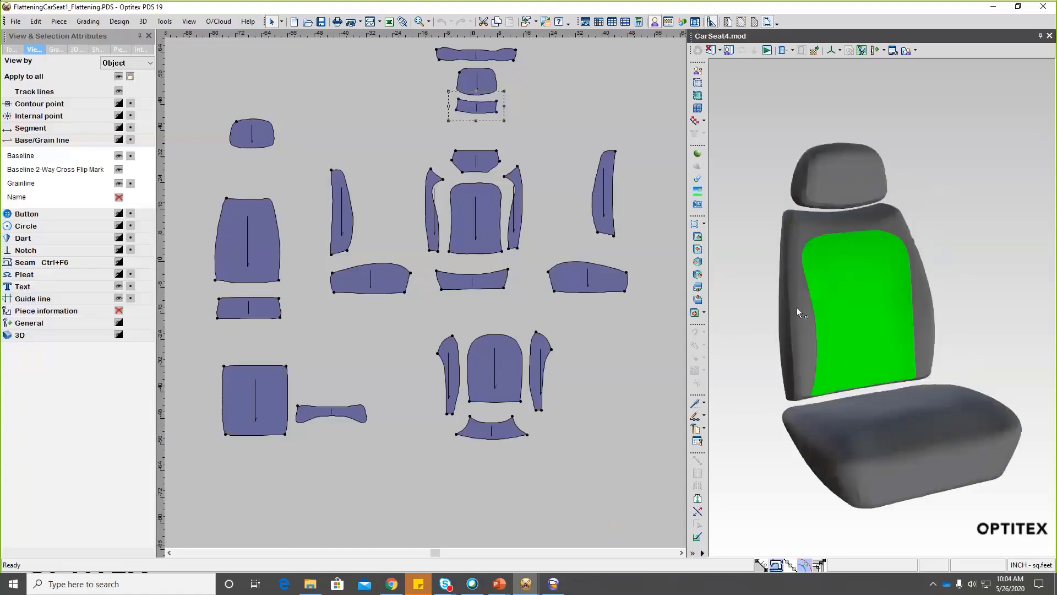
left_click(797, 307)
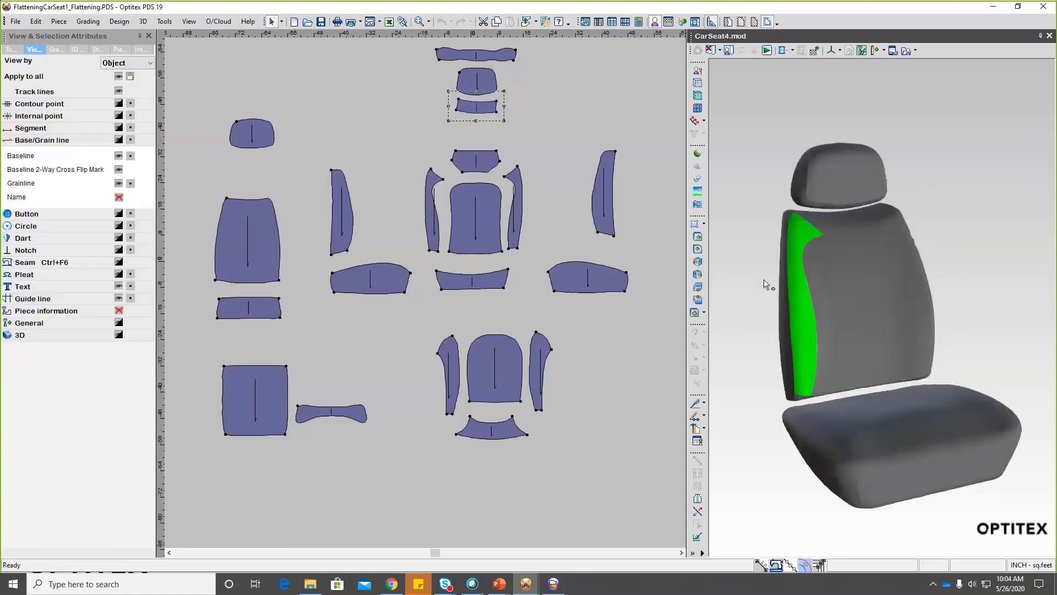
left_click(704, 429)
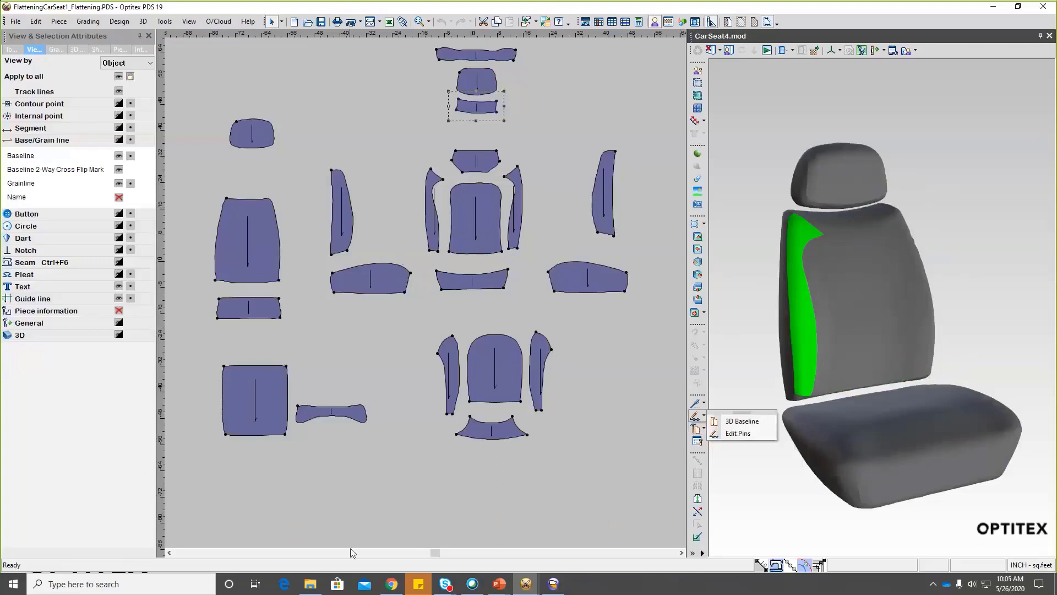
Switch to the FlatteningCarSeat2_Placed_Pieces file and place the pattern pieces around the 3D seat
mouse_move(526, 584)
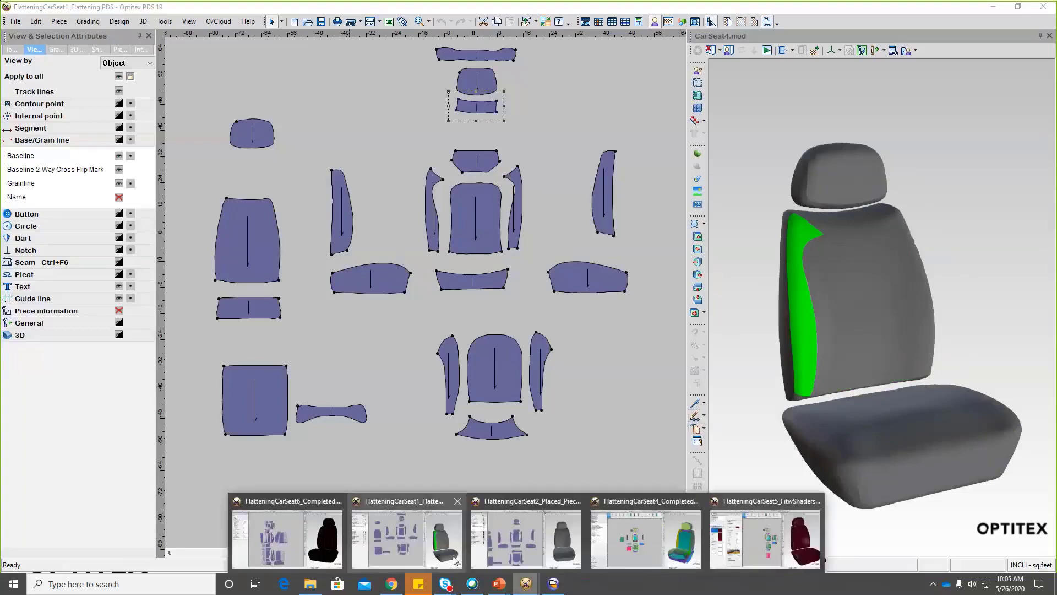
left_click(531, 546)
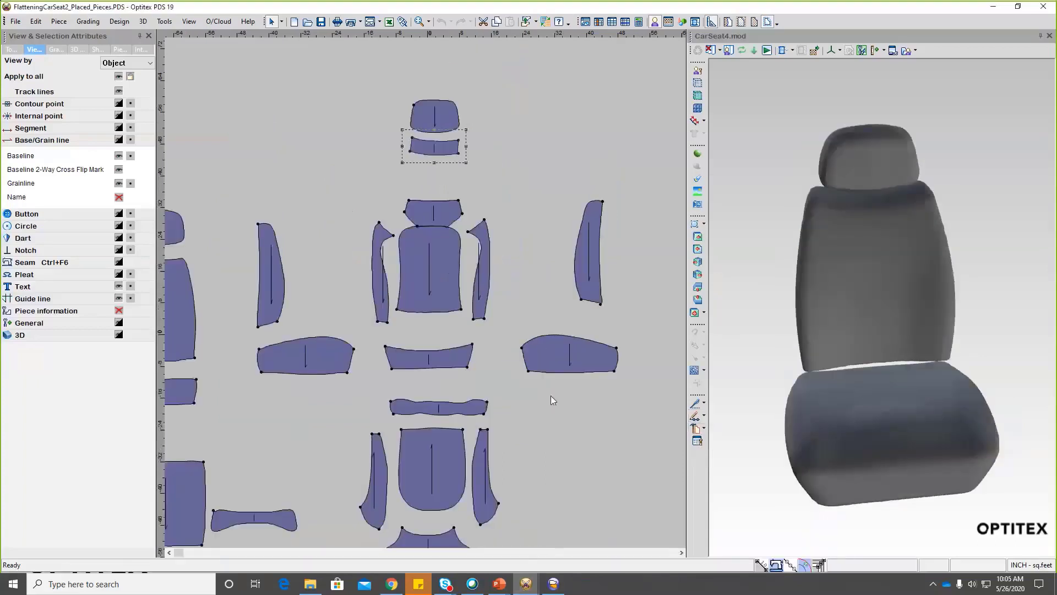
left_click(844, 320)
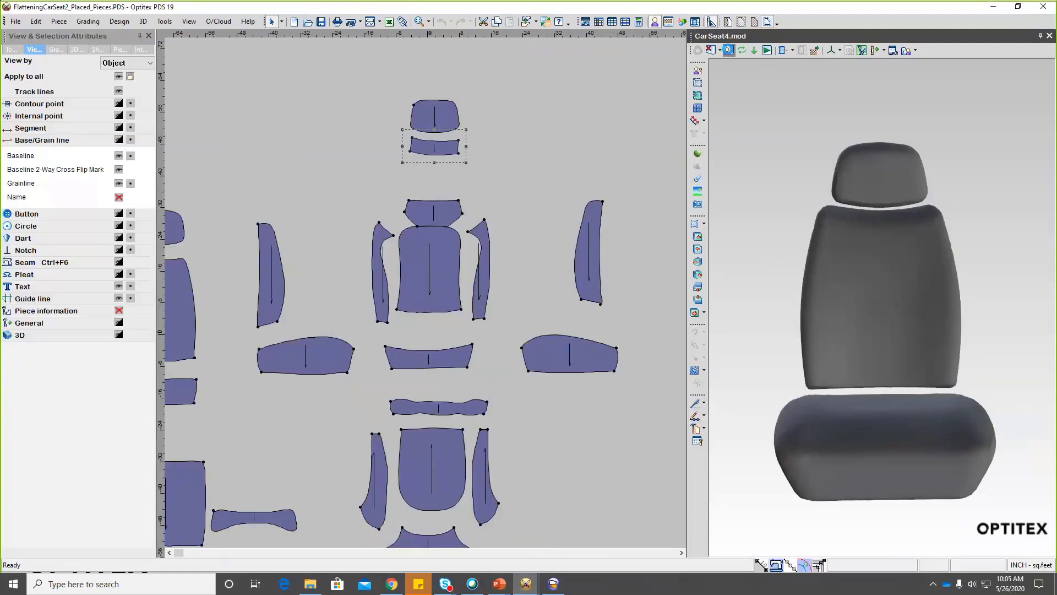
left_click(729, 50)
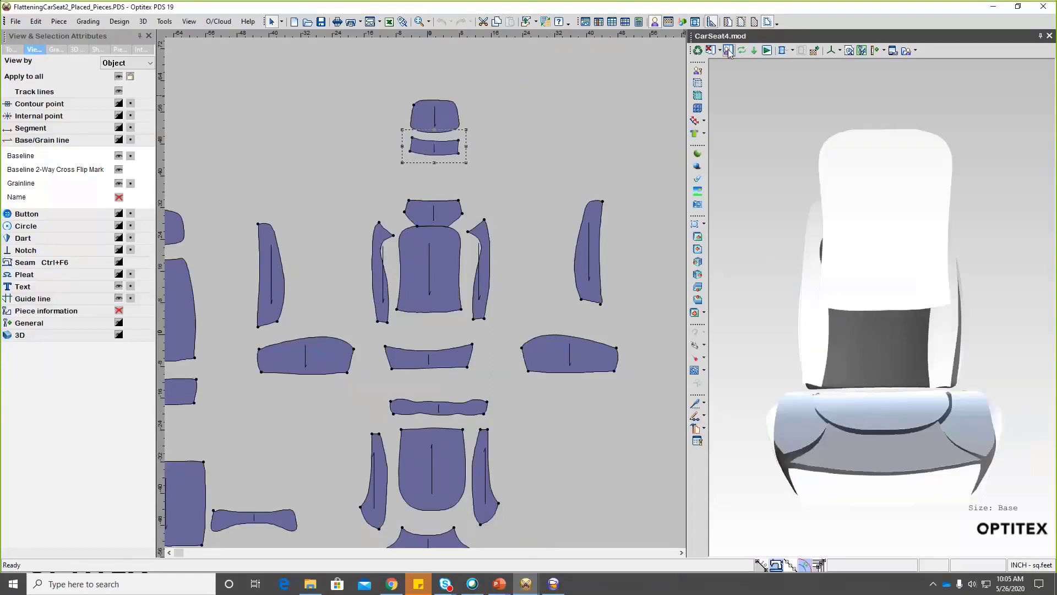
Move the centre backrest piece in 3D from its position out in front closer to the seat back
left_click_drag(891, 347, 1000, 300)
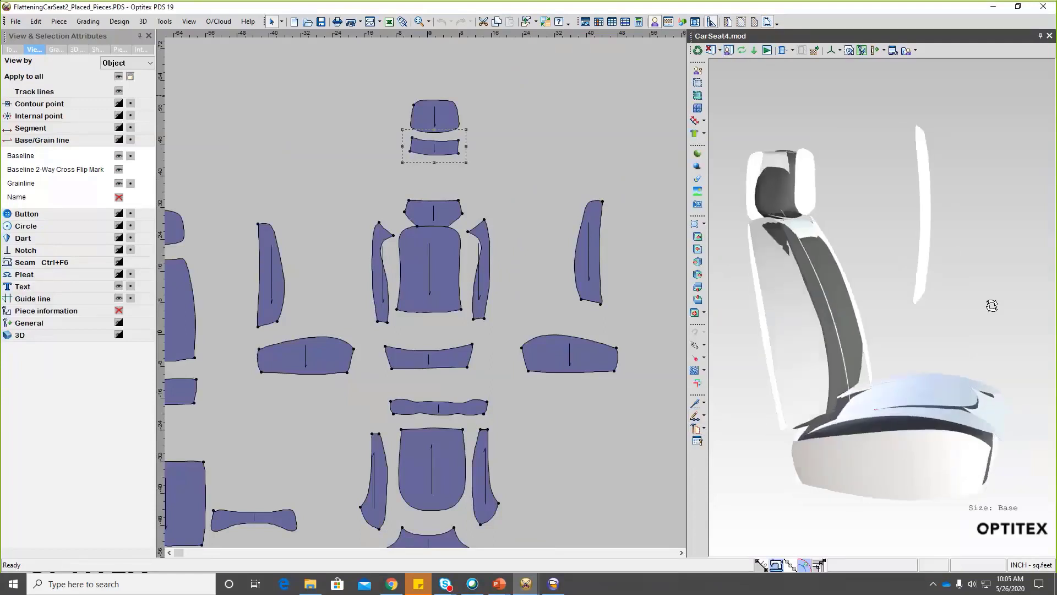
left_click_drag(920, 279, 873, 302)
left_click(883, 307)
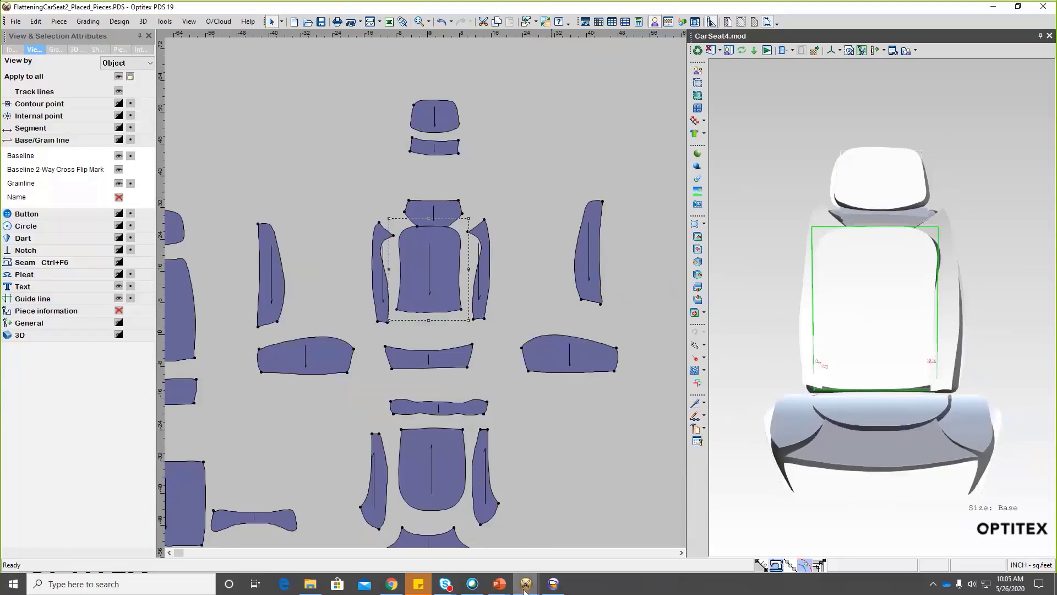
left_click(525, 585)
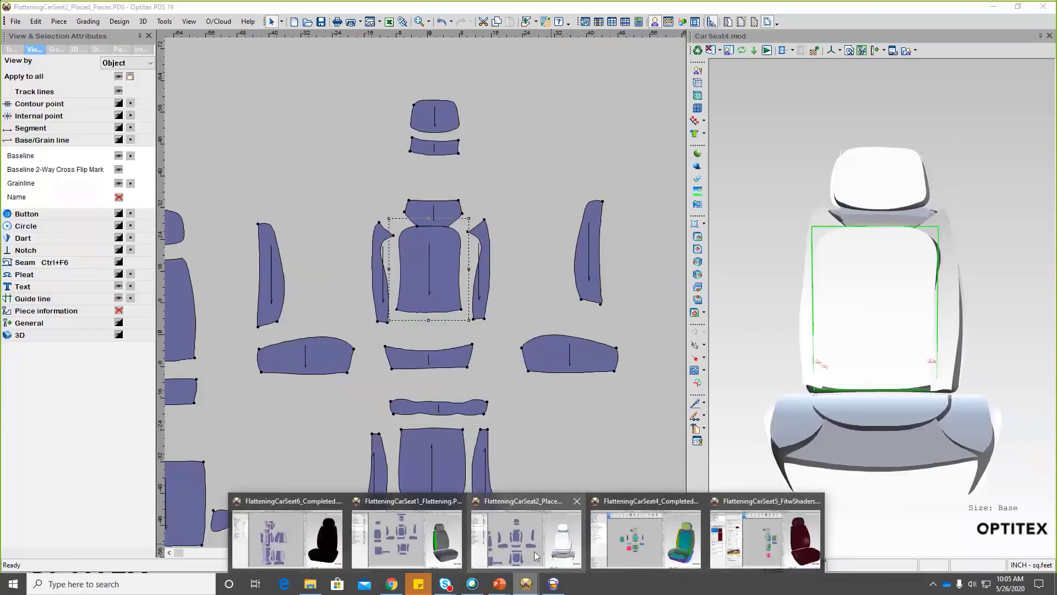
key("Escape")
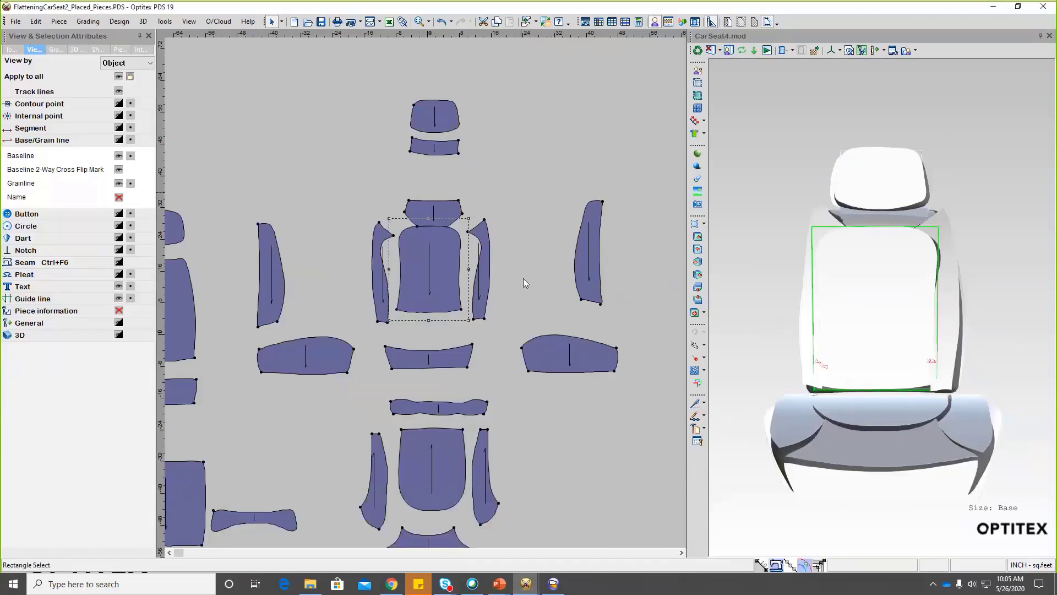
Stitch the outer edge of the right backrest bolster to the curved edge of the right side panel and inspect the seam in 3D
key("s")
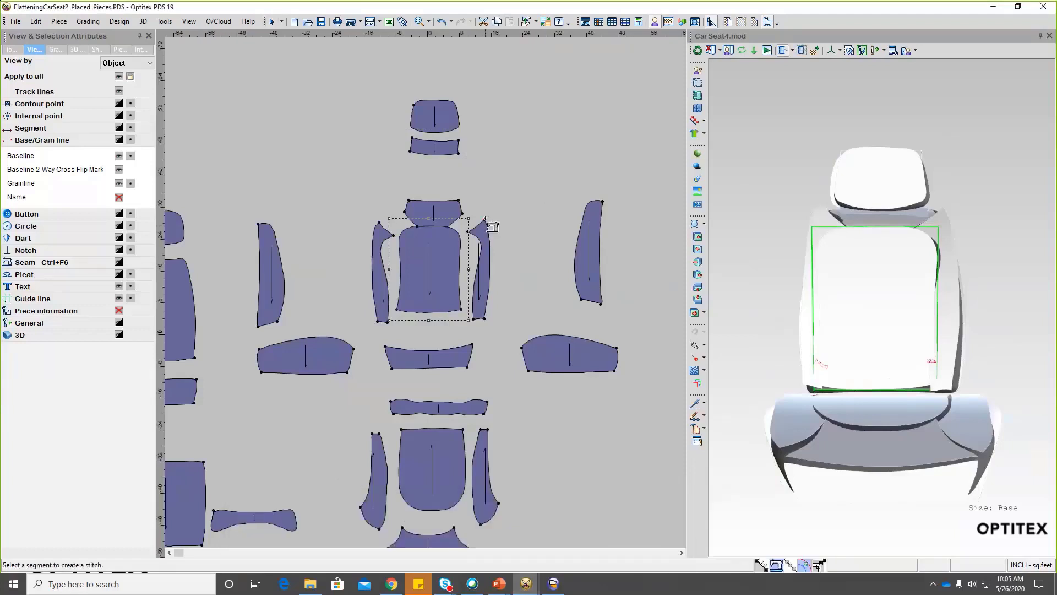
left_click(488, 233)
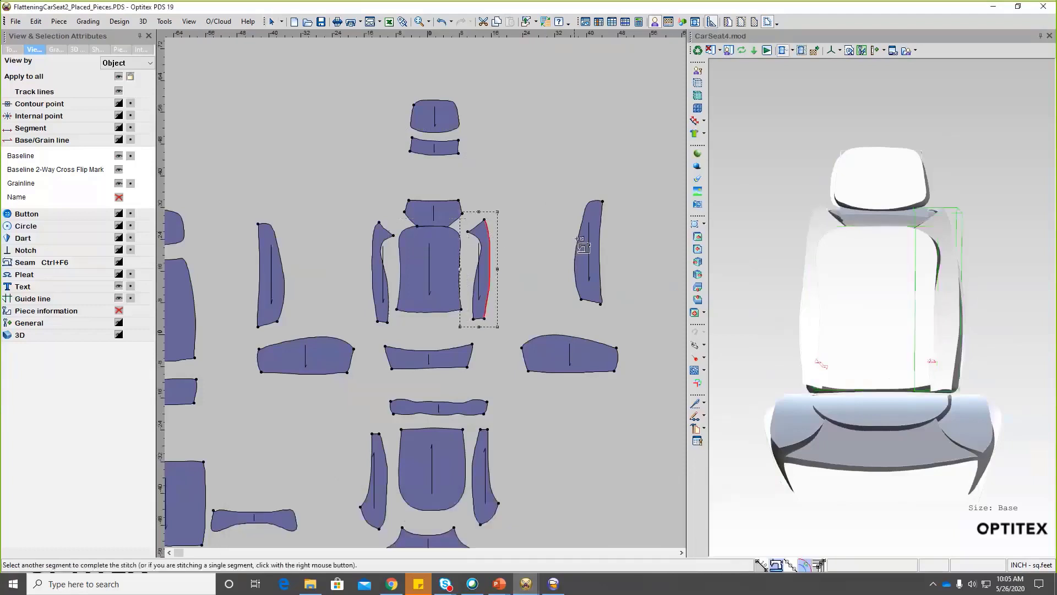
left_click(576, 247)
left_click(754, 50)
left_click_drag(986, 298, 903, 291)
scroll(977, 246, "up", 3)
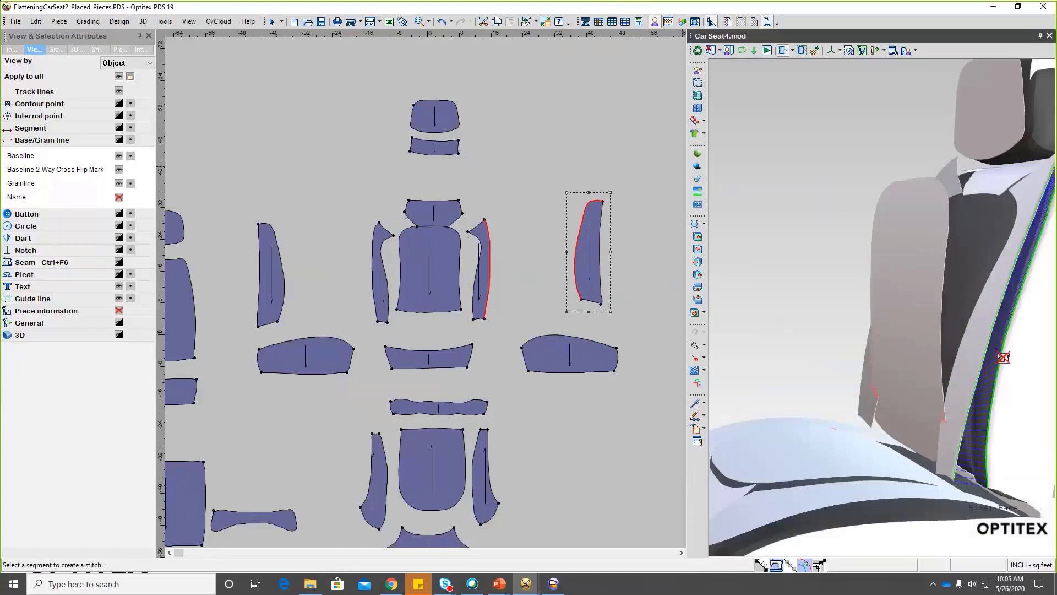
scroll(1028, 383, "up", 3)
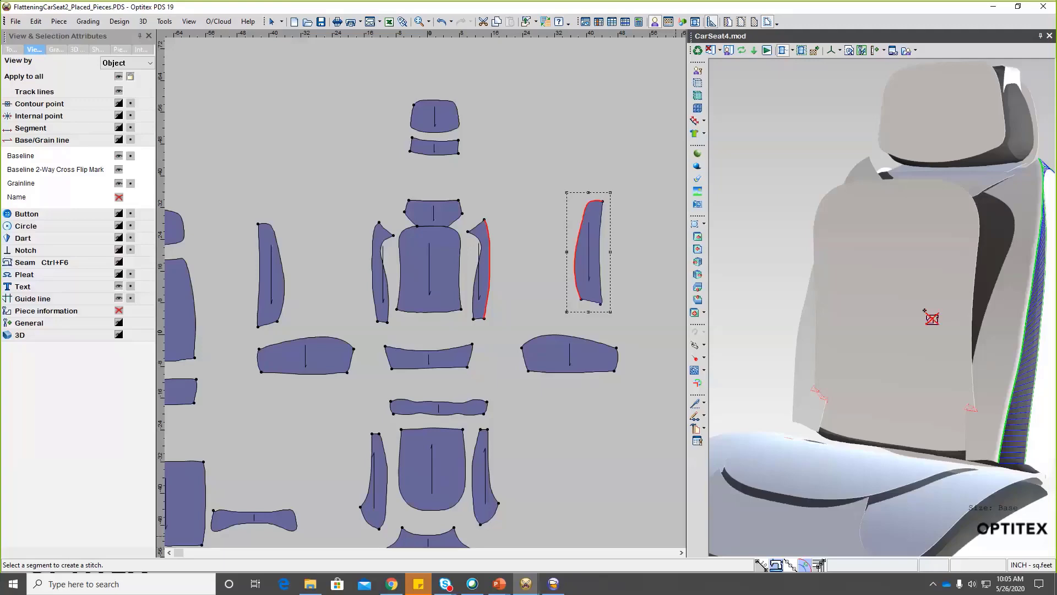
Switch to the FlatteningCarSeat4_Completed_Seams file and show the 3D properties of the selected piece
mouse_move(526, 583)
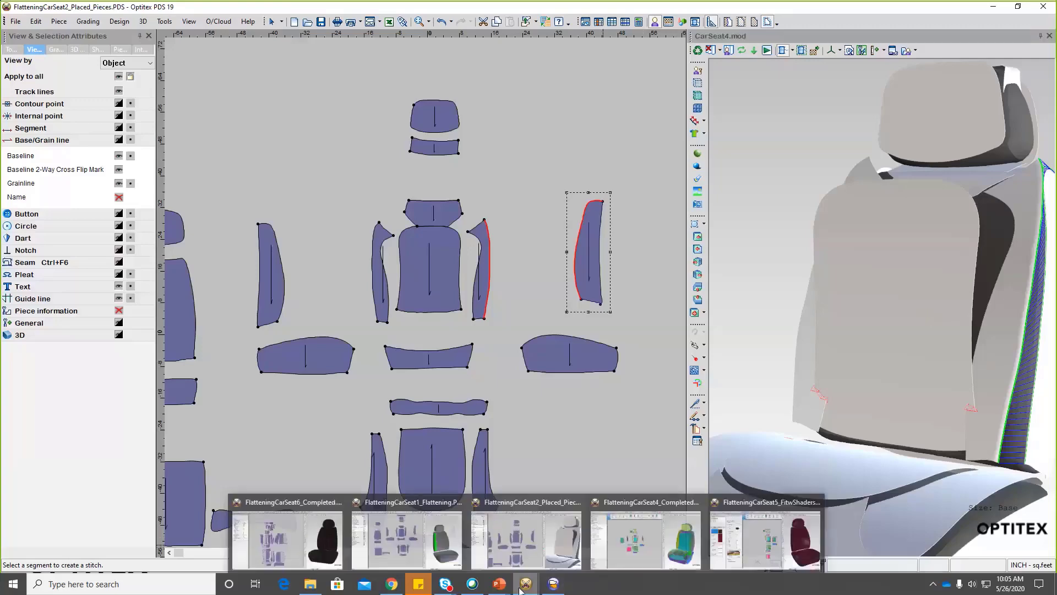
left_click(641, 554)
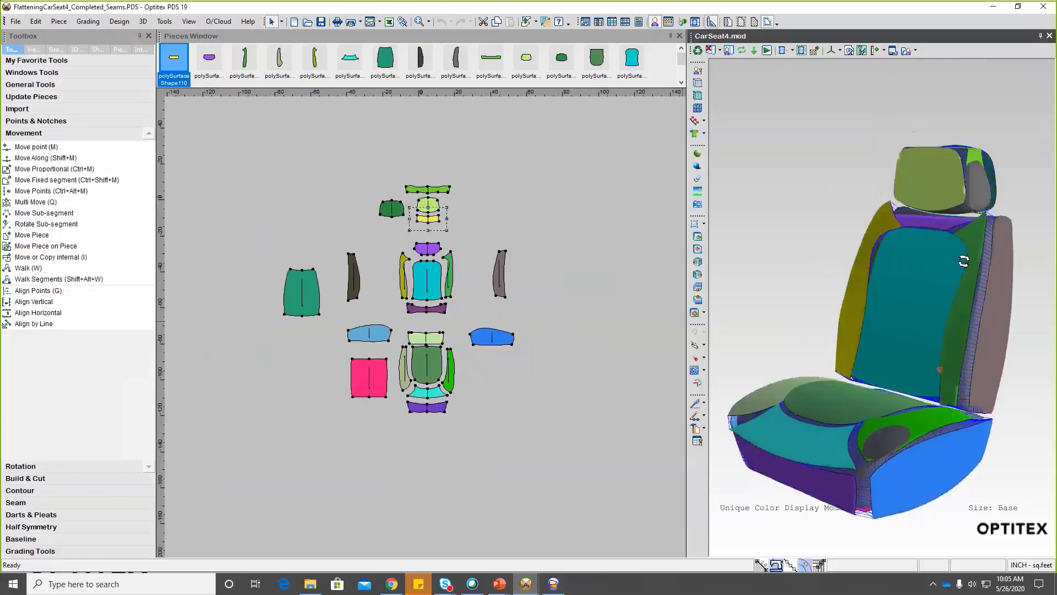
left_click_drag(819, 257, 834, 337)
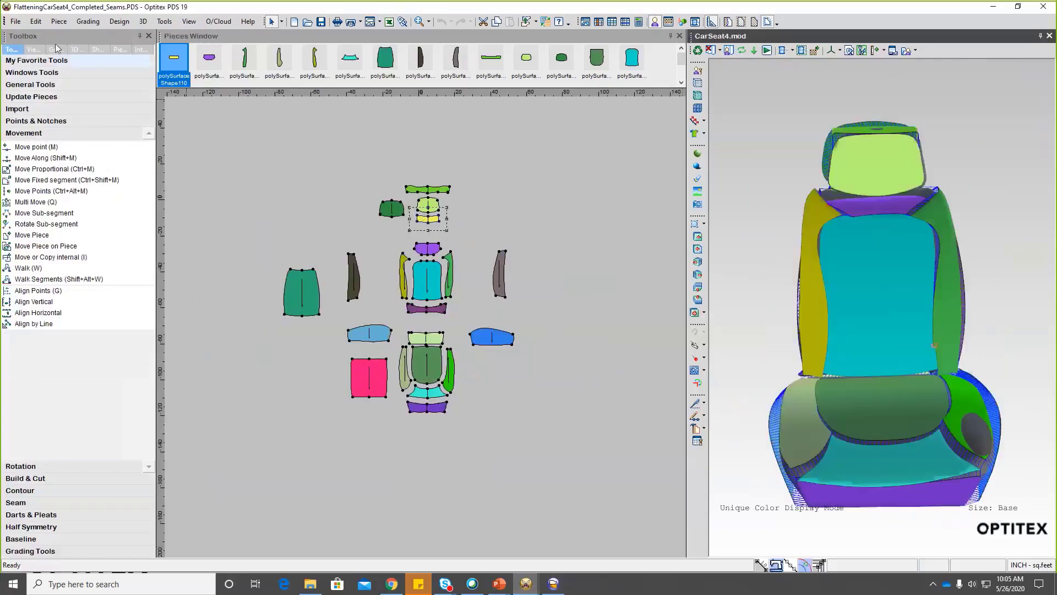
left_click(77, 49)
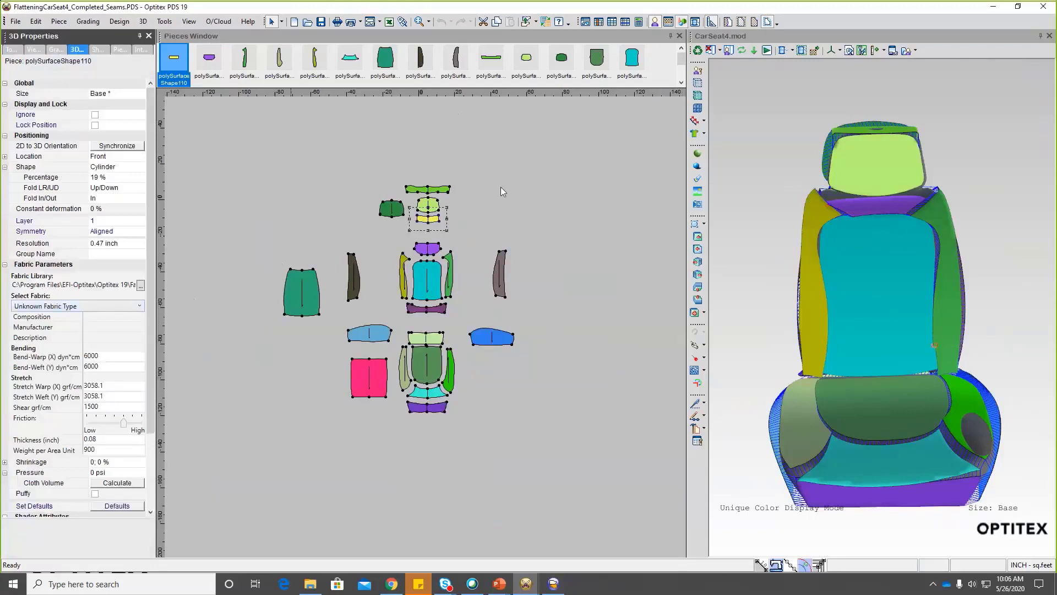
Run the cloth simulation on the stitched seat cover and inspect how the pieces fit on the seat
left_click(766, 51)
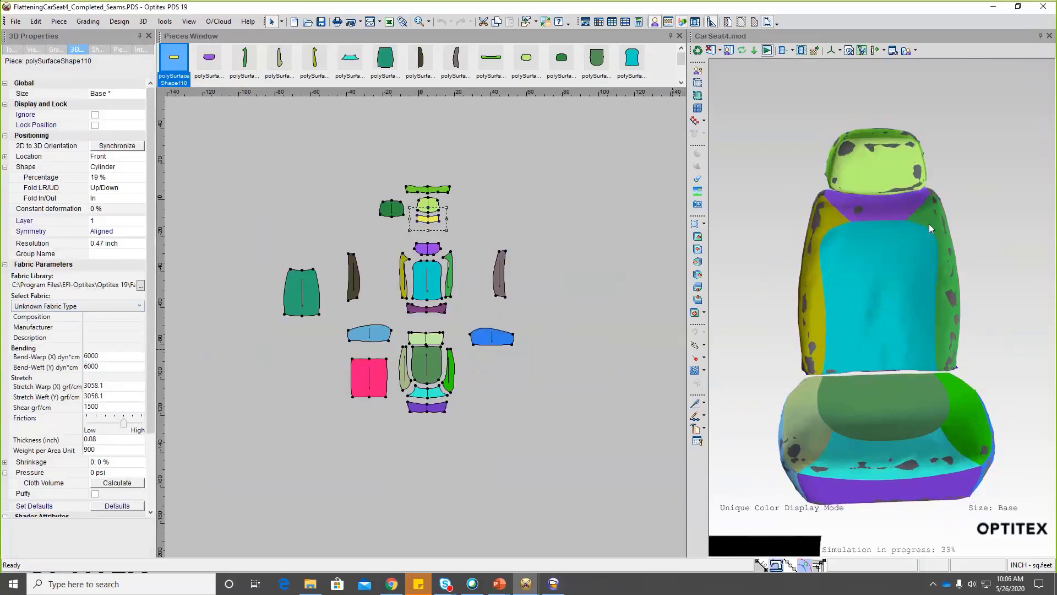
left_click_drag(929, 223, 928, 259)
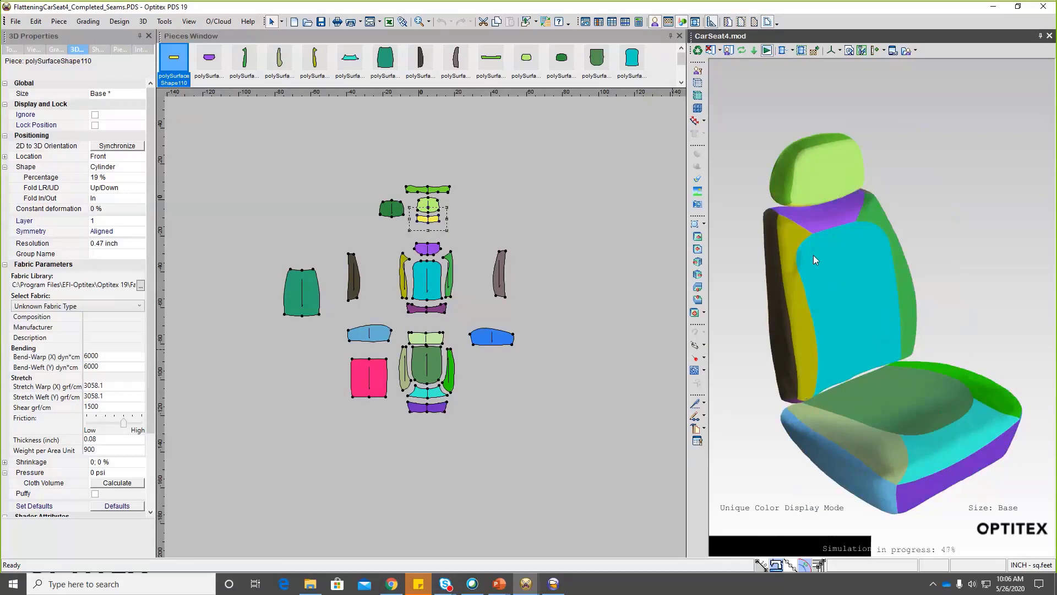
left_click_drag(852, 287, 804, 294)
scroll(912, 310, "up", 2)
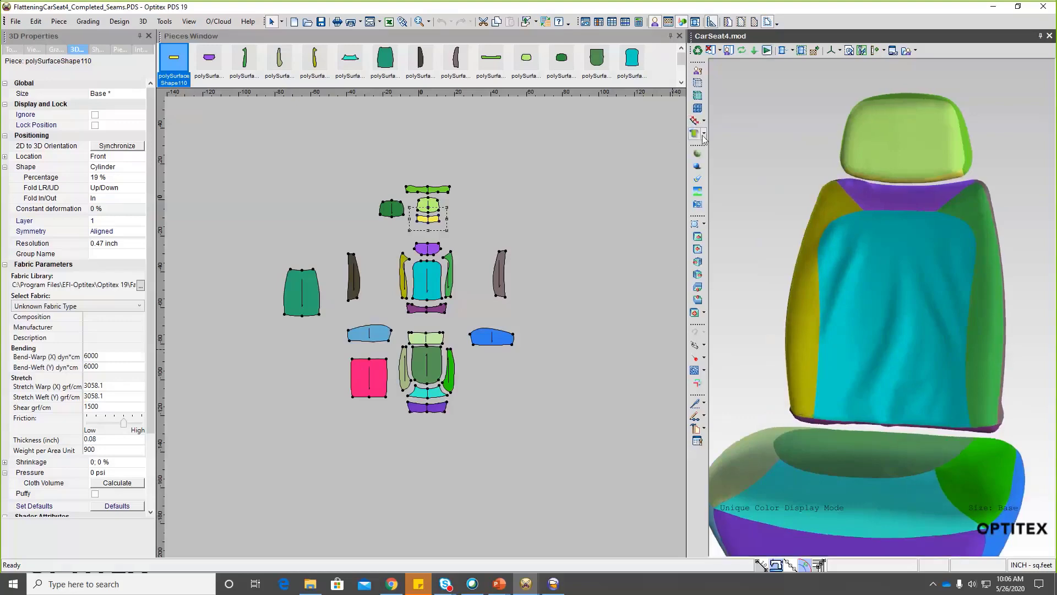
Display the Stretch Warp (X) tension map on the simulated cover and hide the mesh lines
left_click(702, 135)
left_click(735, 136)
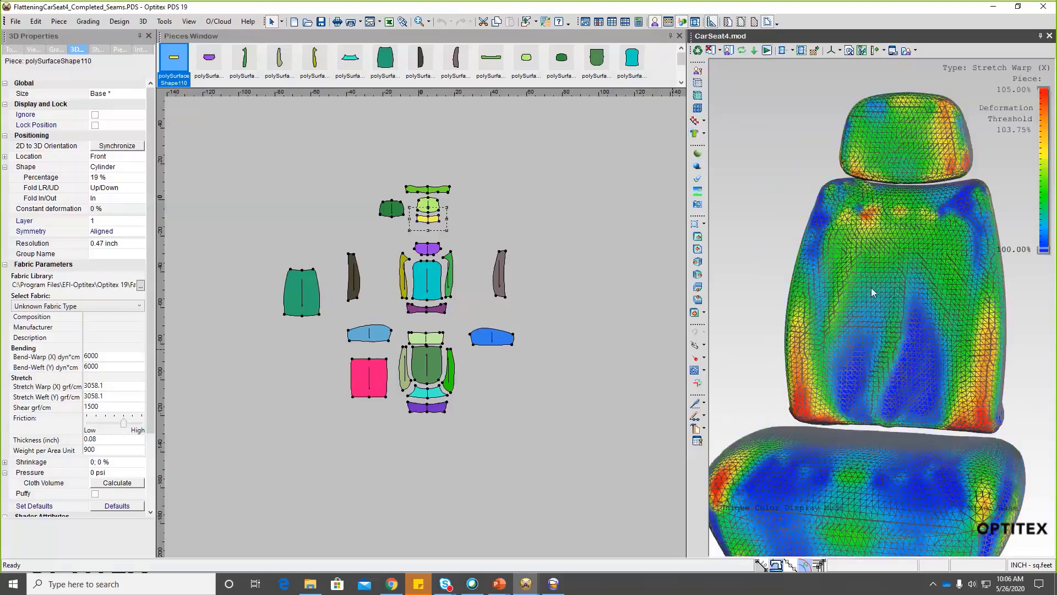
left_click_drag(872, 292, 877, 282)
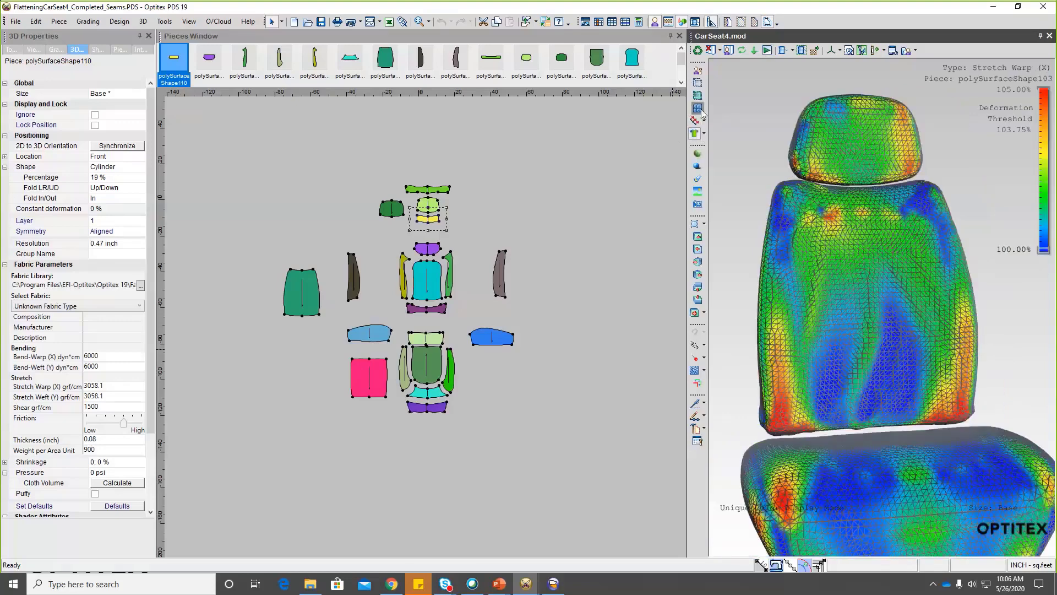
left_click(698, 108)
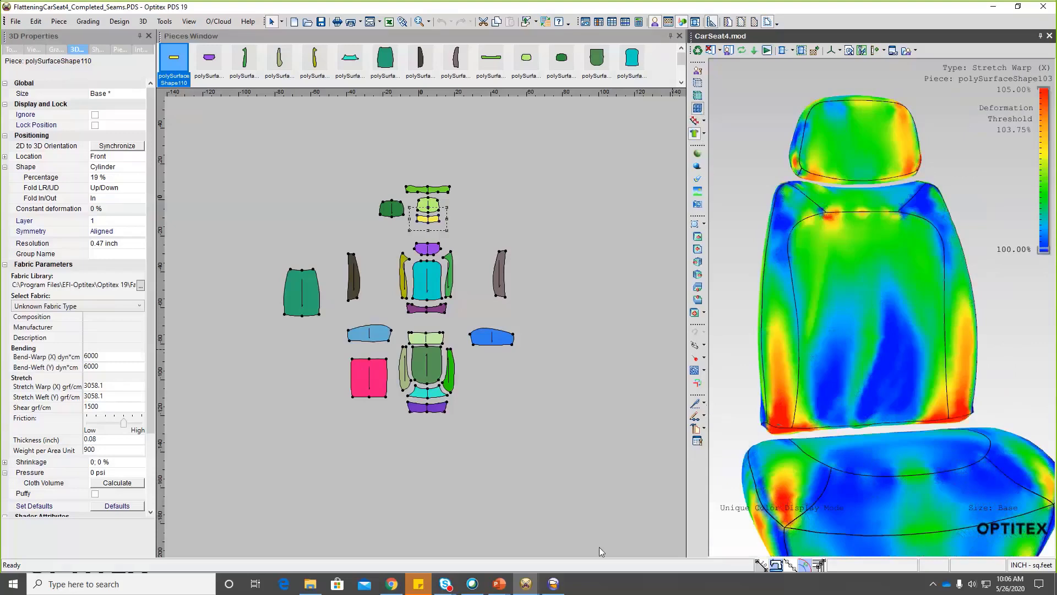
Switch to the FlatteningCarSeat5_FitwShaders file and examine the leather shader on the seat up close and from several angles
mouse_move(526, 584)
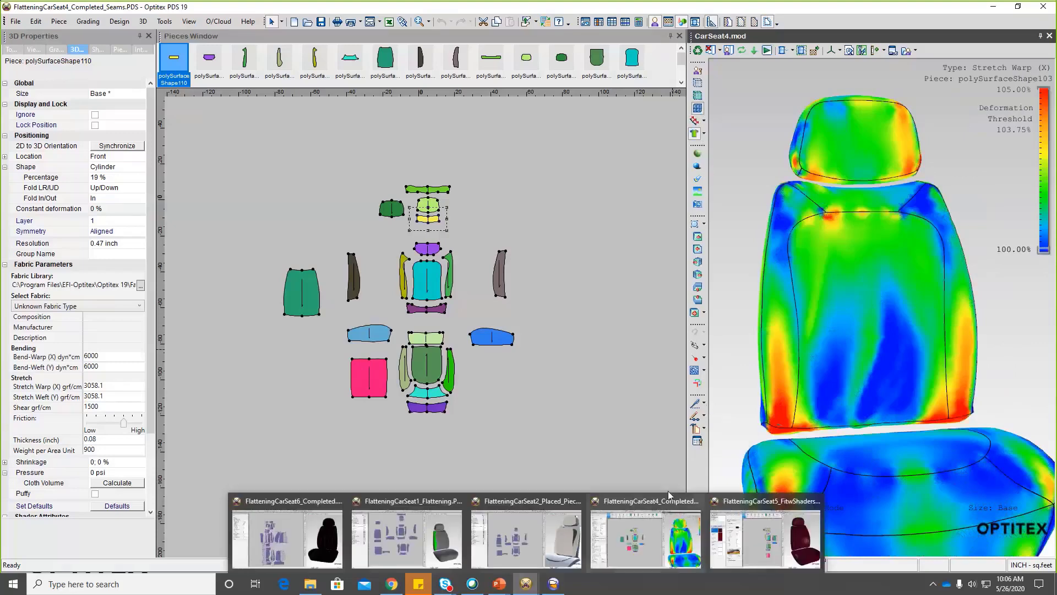
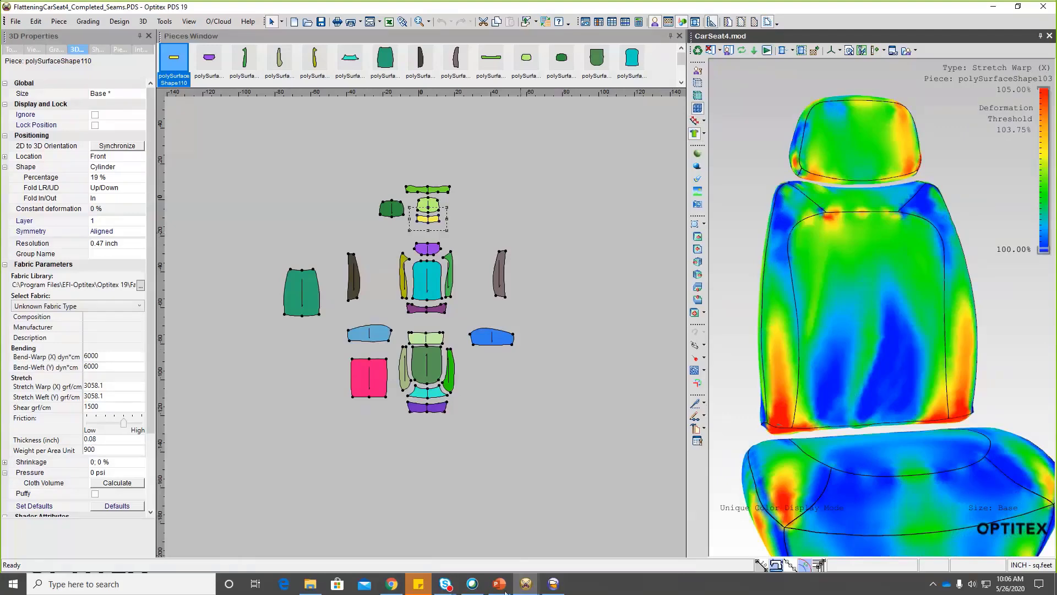
left_click(527, 584)
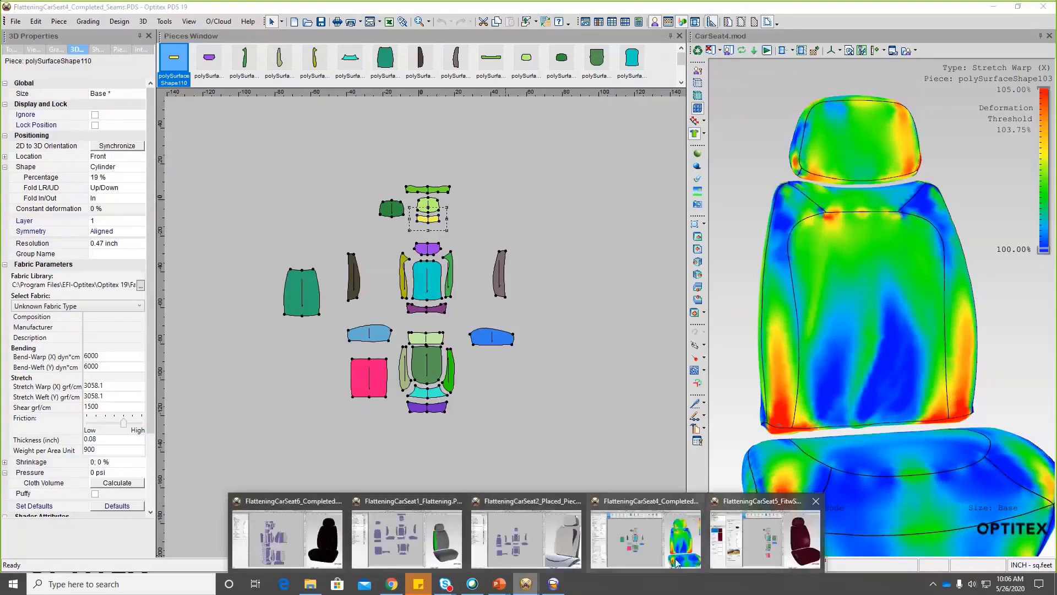
left_click(762, 555)
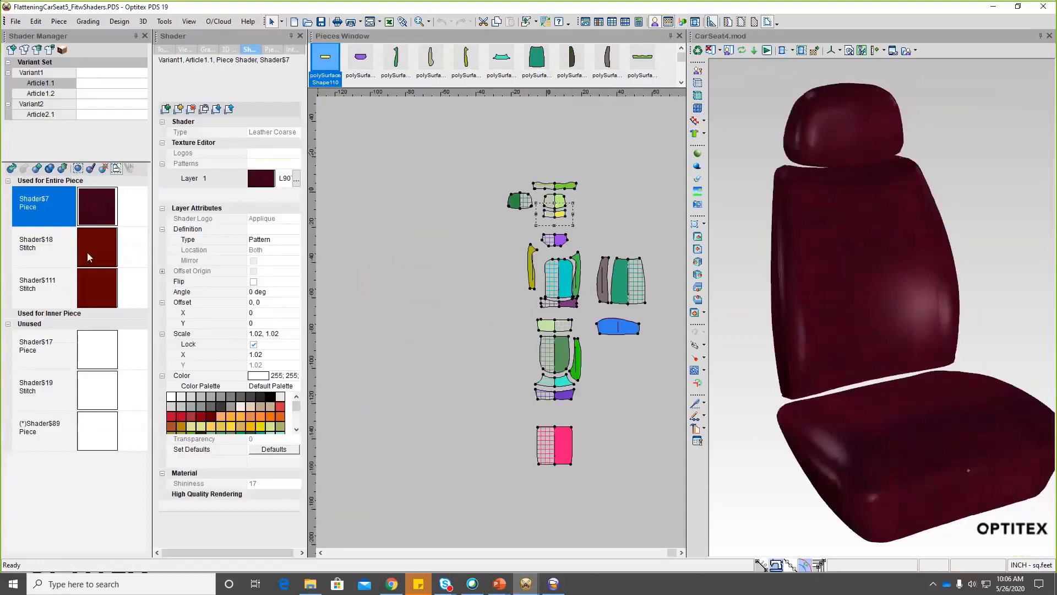
left_click_drag(713, 318, 831, 273)
scroll(827, 275, "up", 5)
scroll(827, 269, "up", 2)
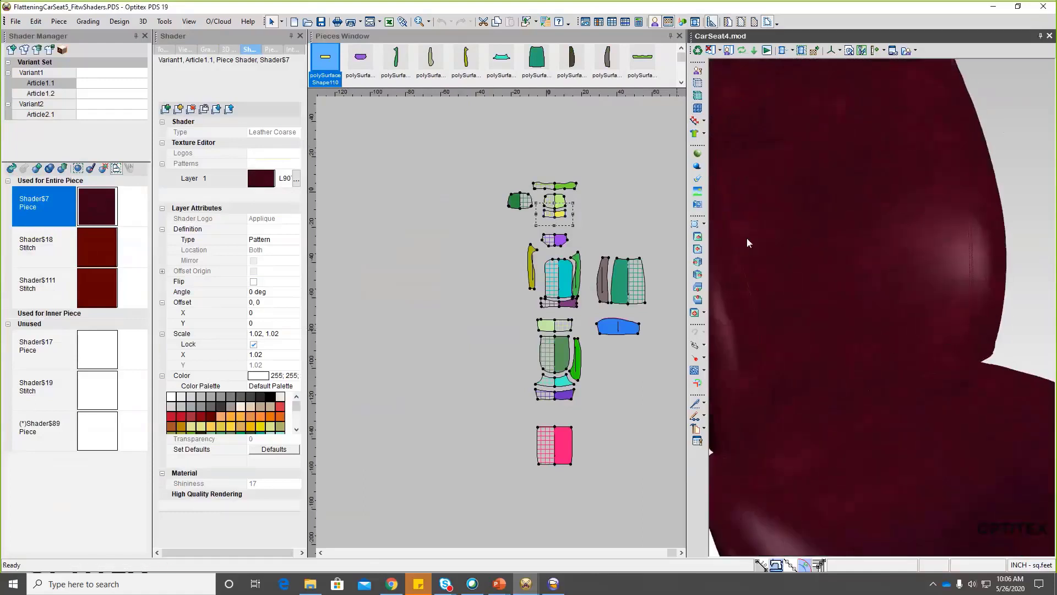
mouse_move(717, 296)
left_mouse_down()
mouse_move(790, 347)
mouse_move(826, 325)
mouse_move(872, 342)
mouse_move(808, 306)
mouse_move(825, 308)
mouse_move(808, 278)
mouse_move(894, 414)
left_mouse_up()
scroll(836, 279, "down", 3)
scroll(832, 269, "up", 2)
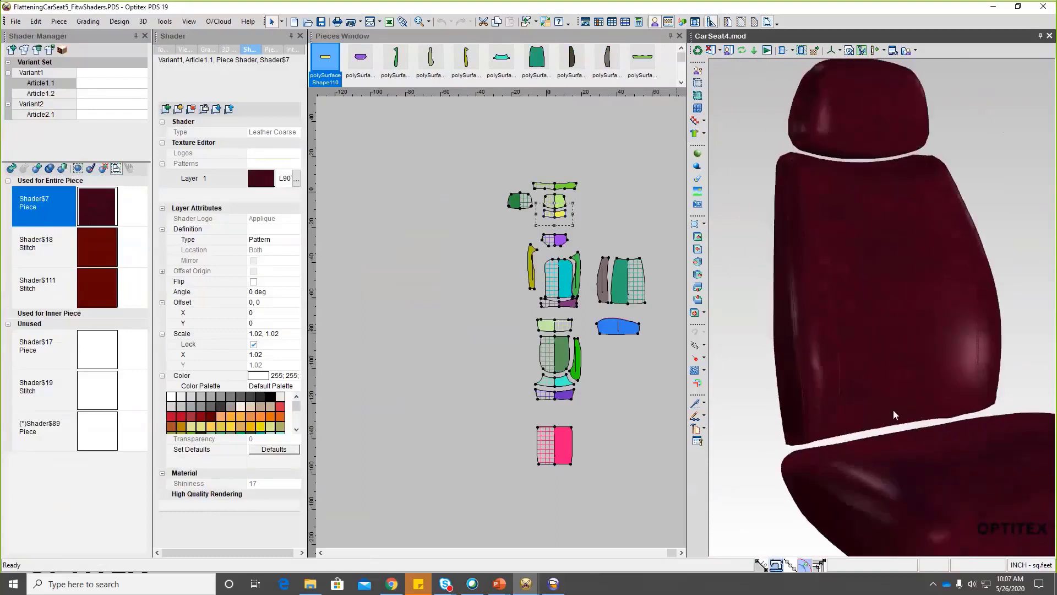
left_click_drag(898, 347, 932, 327)
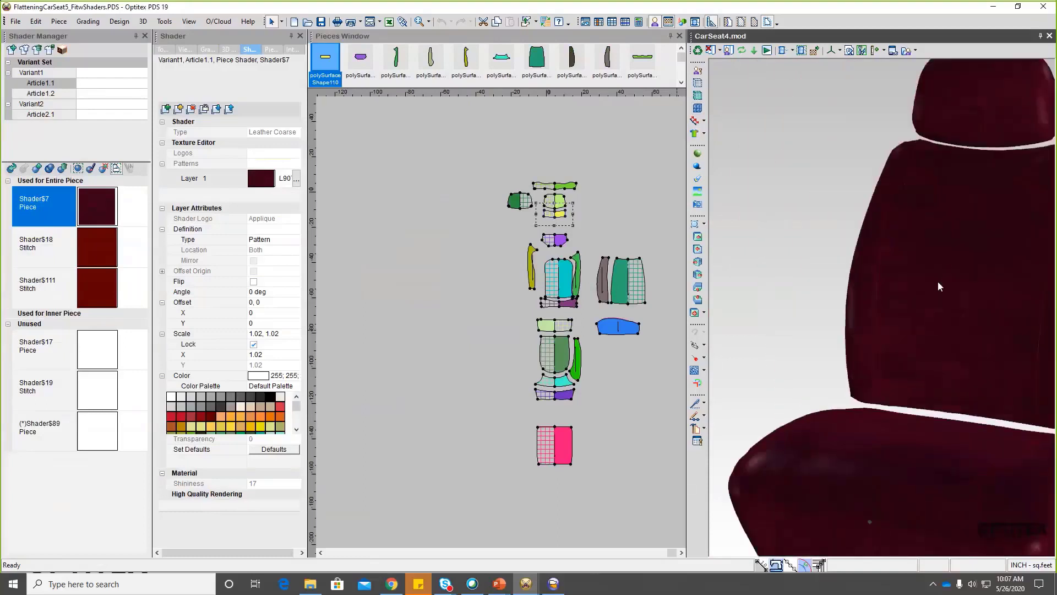
Switch to the FlatteningCarSeat6_Completed file and examine the finished seat cover with its stitch lines from the front
mouse_move(526, 589)
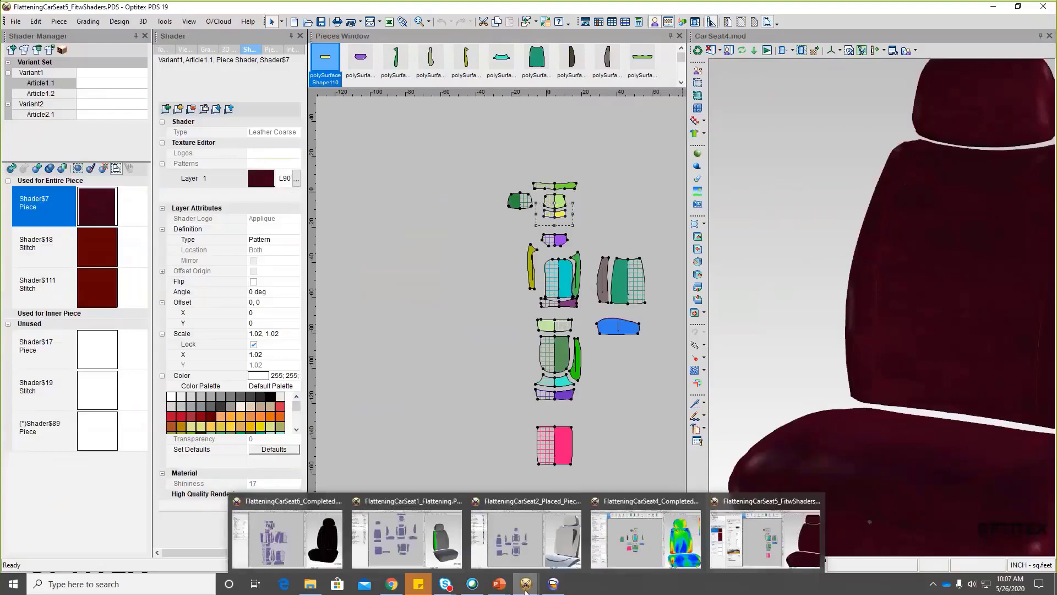
left_click(340, 537)
left_click_drag(916, 243, 836, 250)
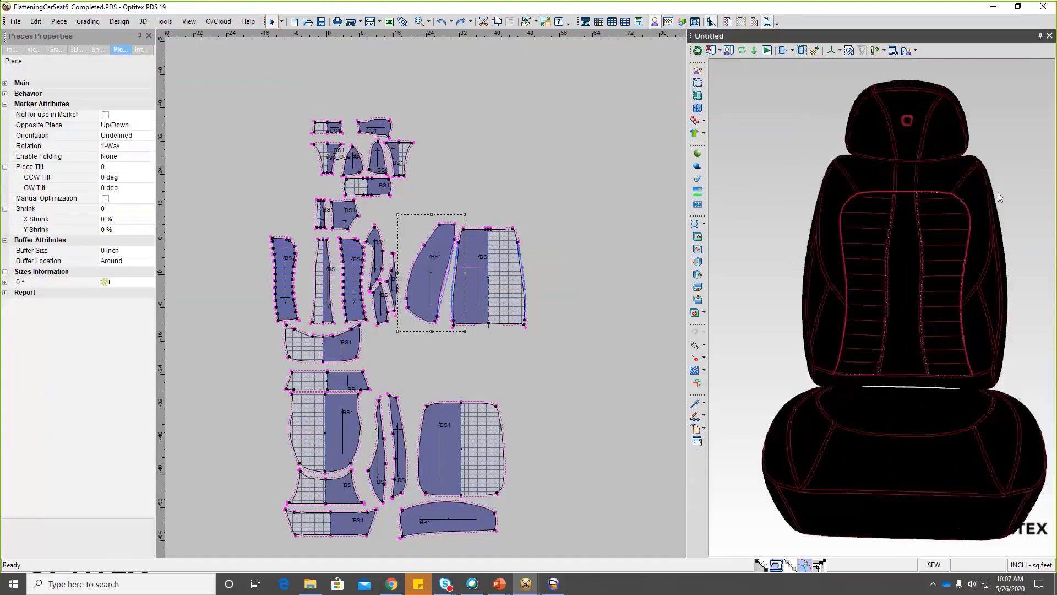
scroll(991, 193, "up", 2)
scroll(973, 198, "down", 1)
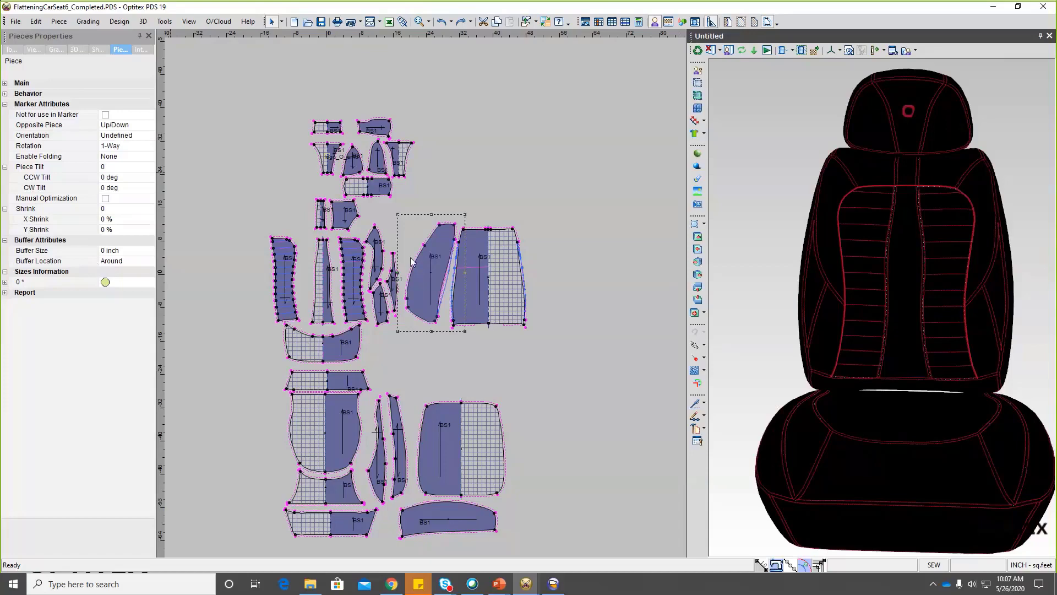
Select the back piece and the side piece in turn and review the side piece's main properties, including Pair and Quantity
left_click(475, 280)
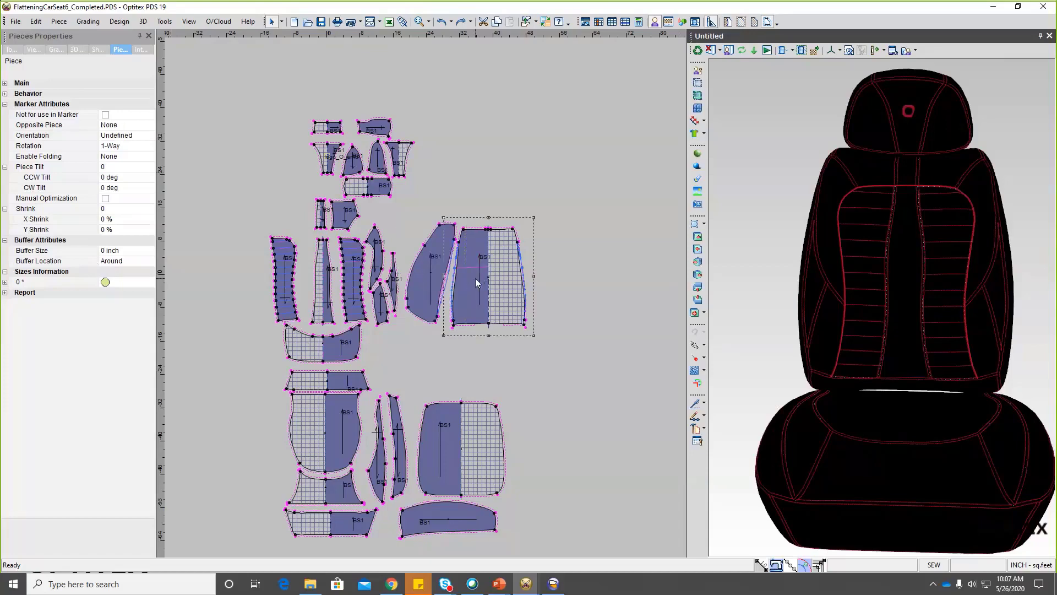
left_click(447, 278)
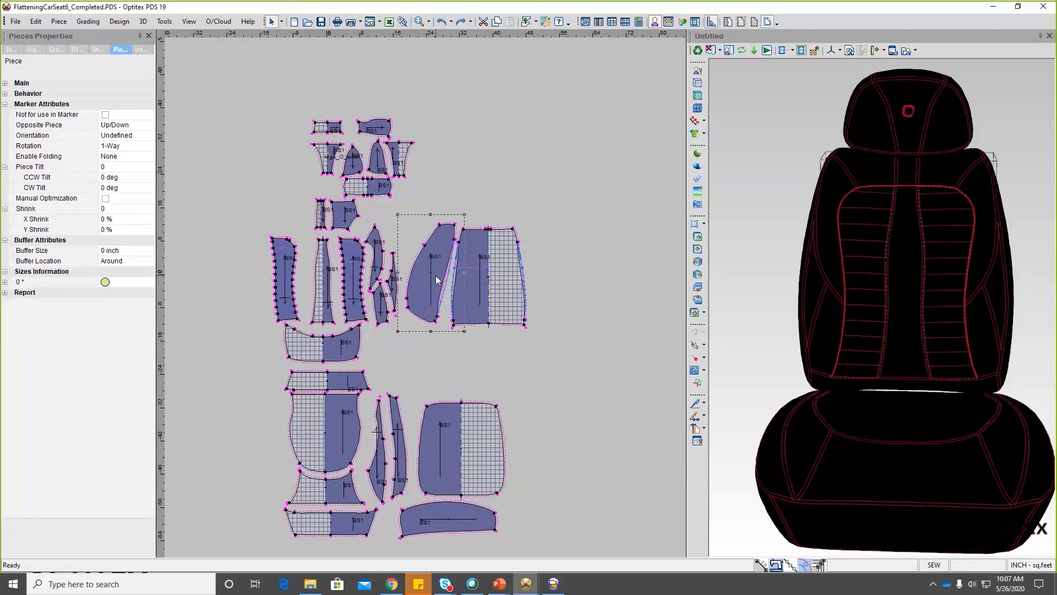
double_click(16, 84)
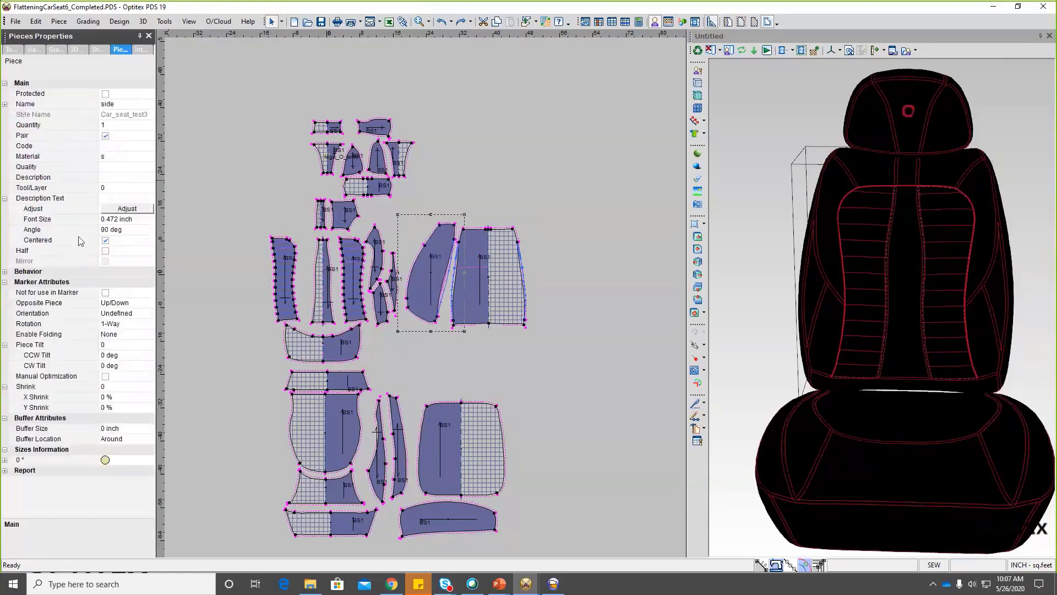
double_click(16, 84)
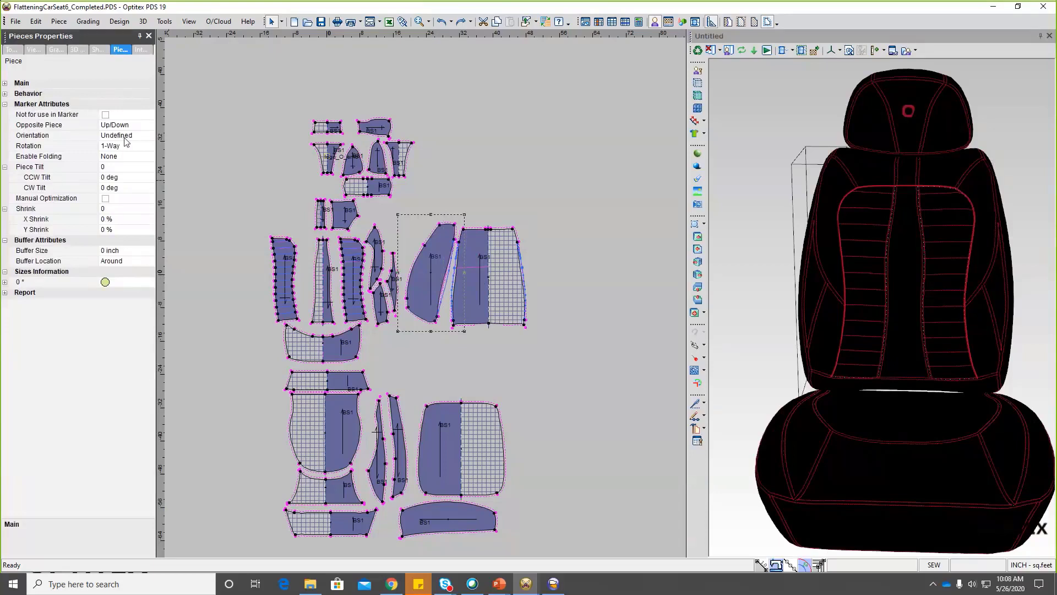
Review the Opposite Piece choices for the side piece alongside its Pair setting, keeping Up/Down
left_click(138, 126)
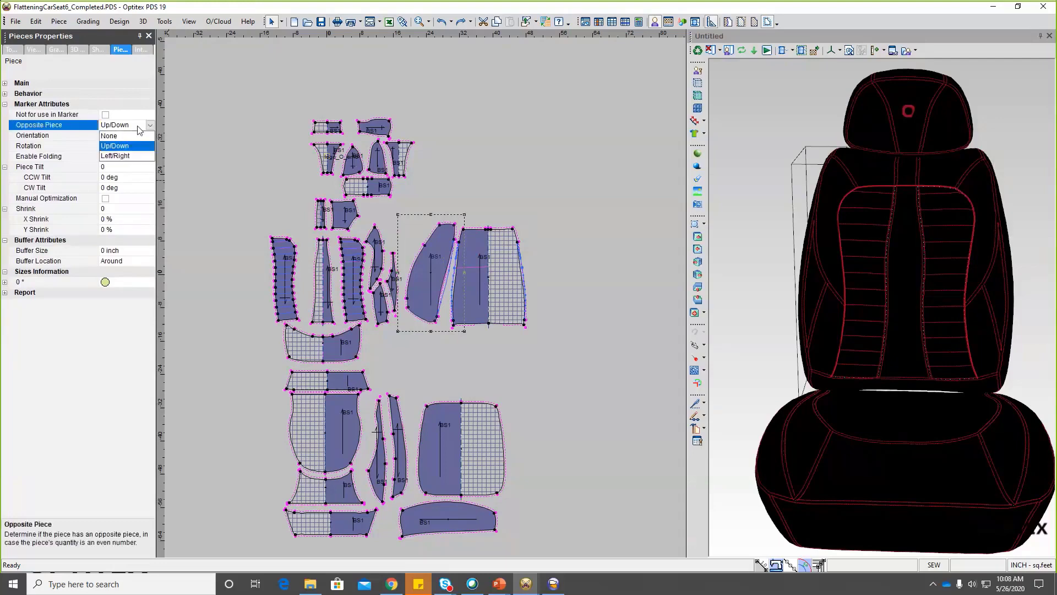
left_click(467, 269)
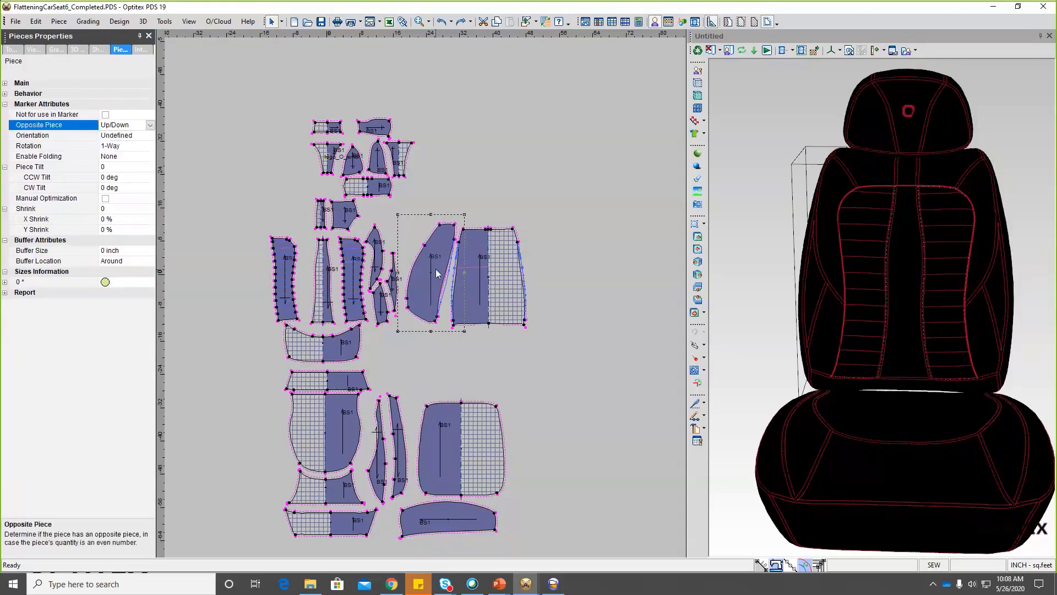
double_click(22, 83)
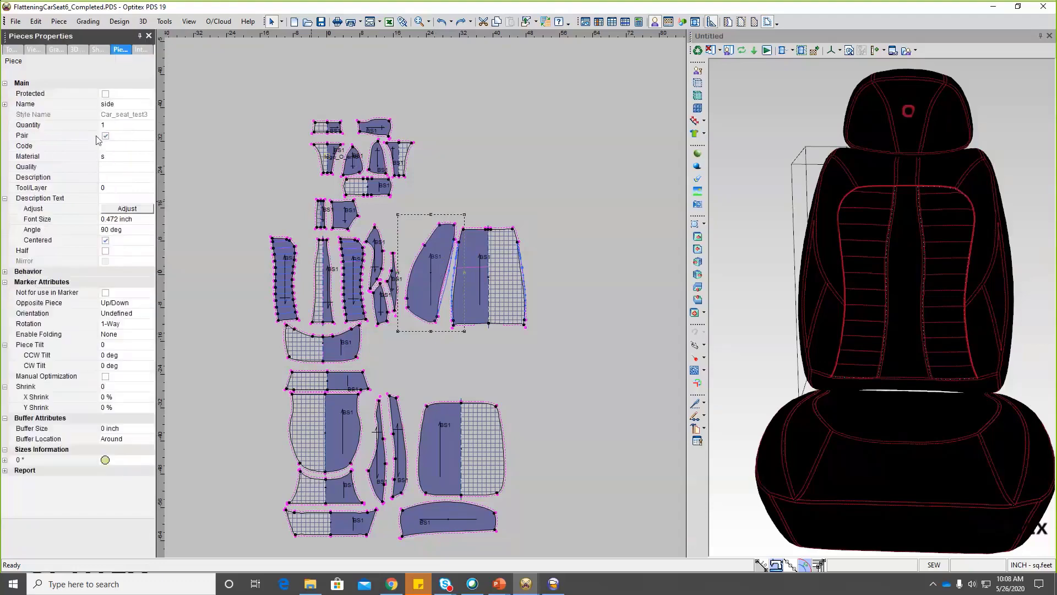
left_click(4, 84)
left_click(138, 125)
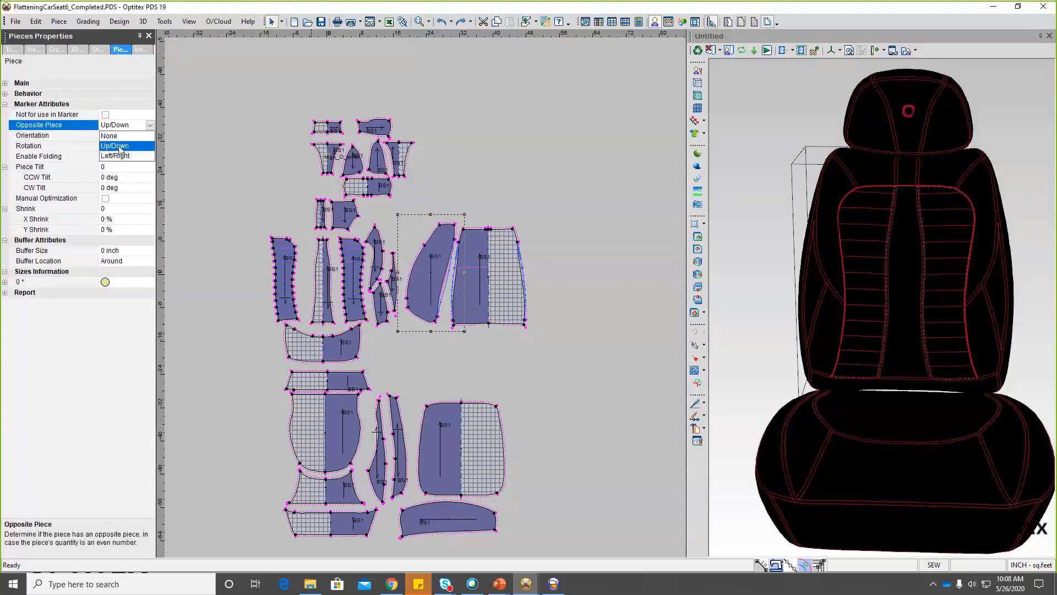
left_click(120, 146)
left_click(148, 125)
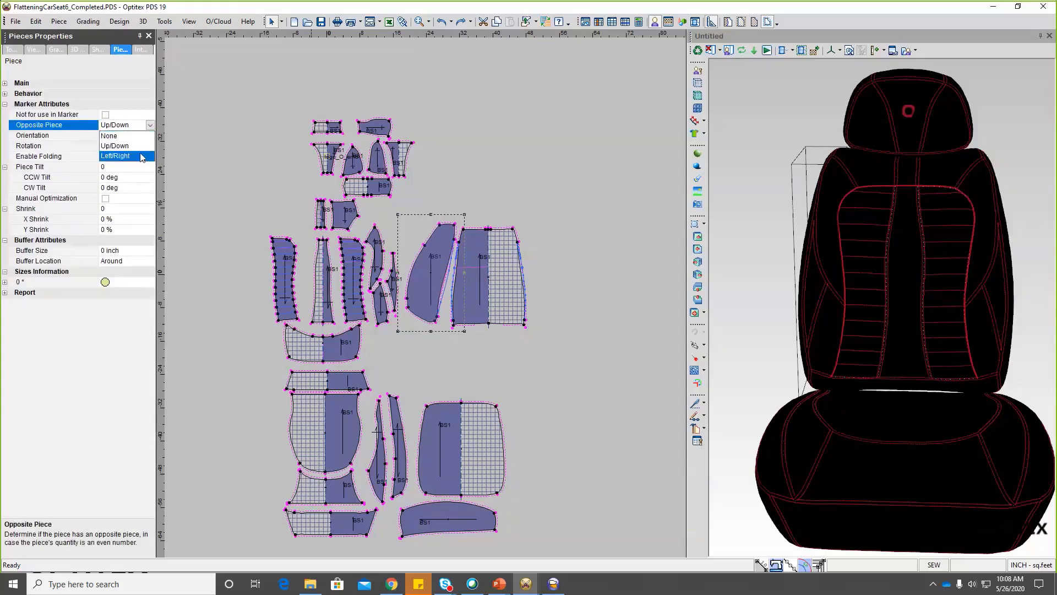
left_click(150, 125)
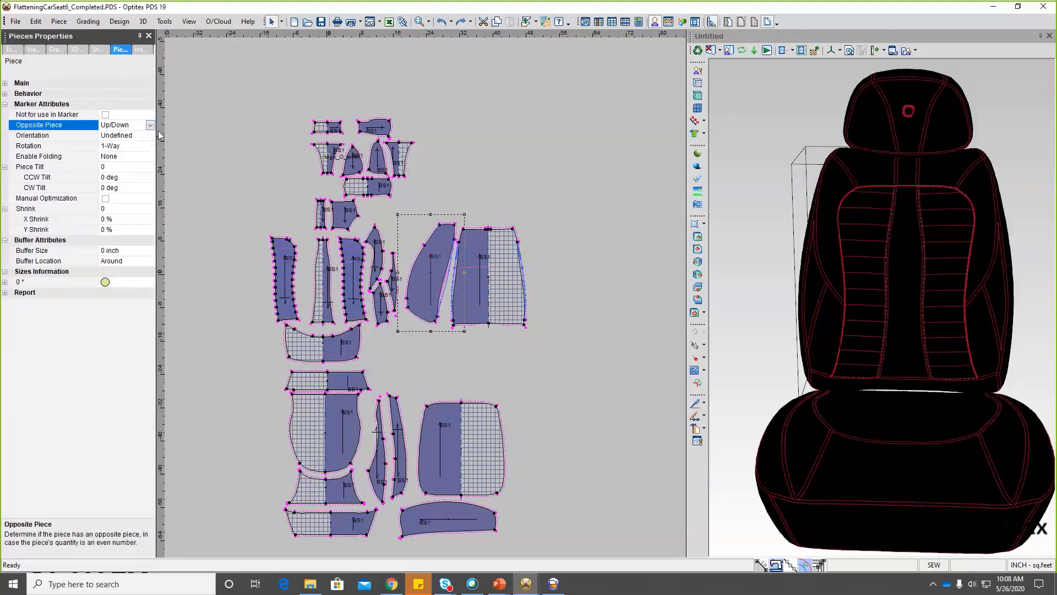
Examine the Orientation and Rotation options in the side piece's marker attributes without changing them
scroll(421, 293, "up", 3)
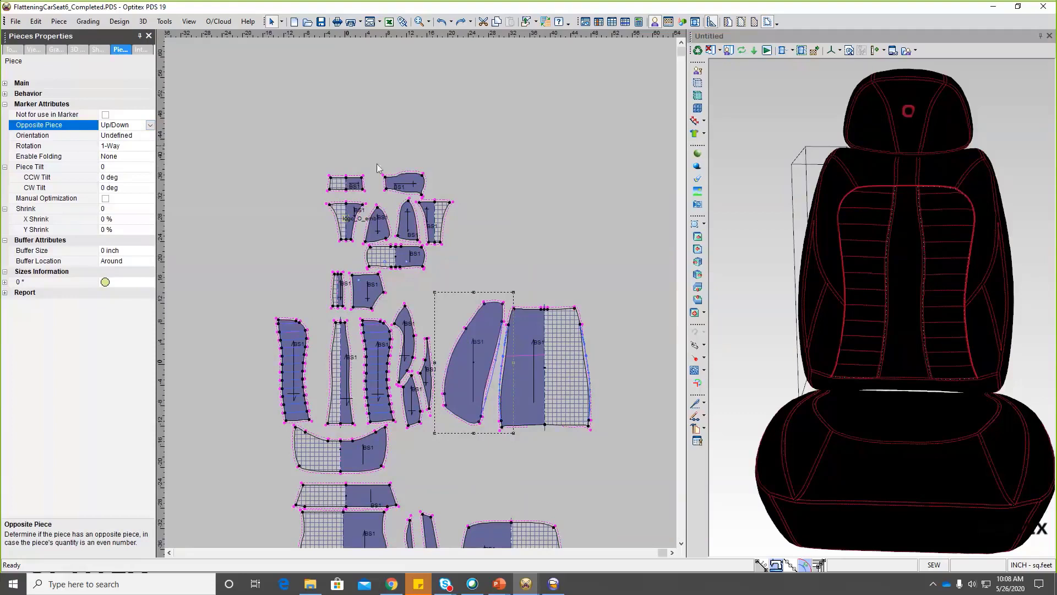
left_click(51, 138)
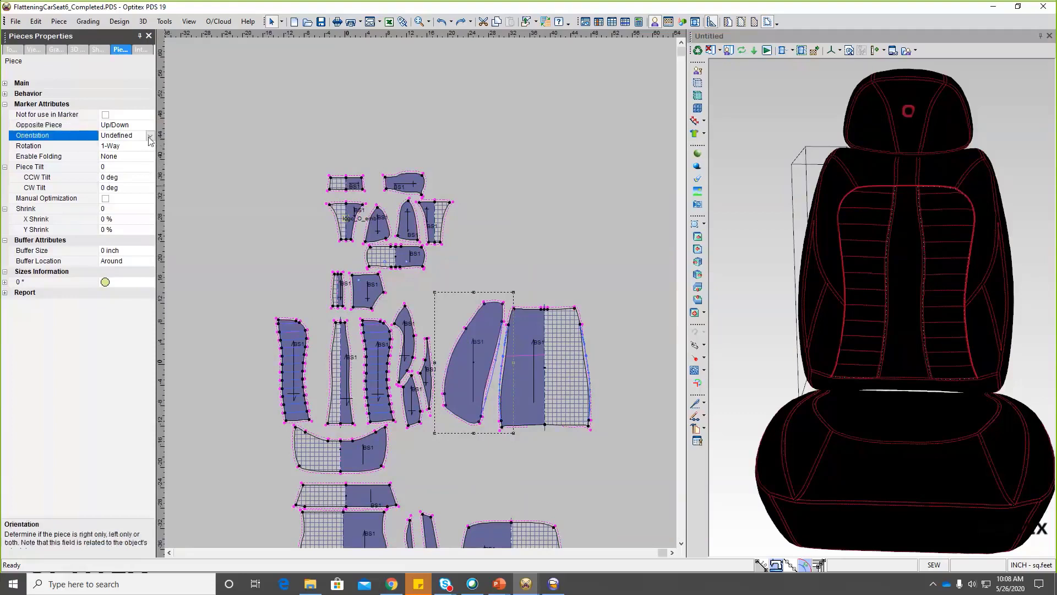
left_click(150, 136)
left_click(417, 111)
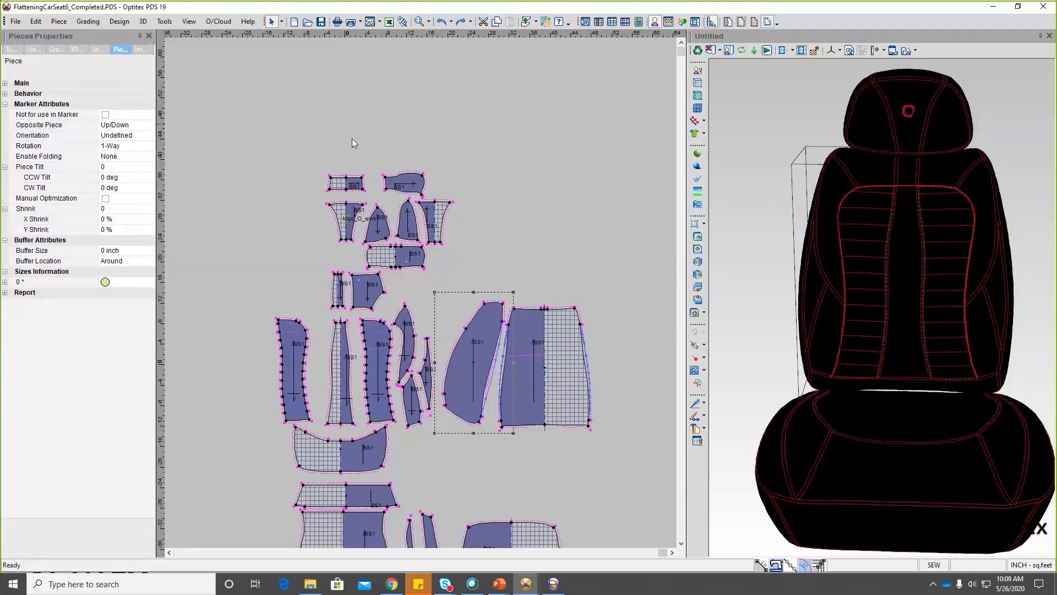
left_click(133, 147)
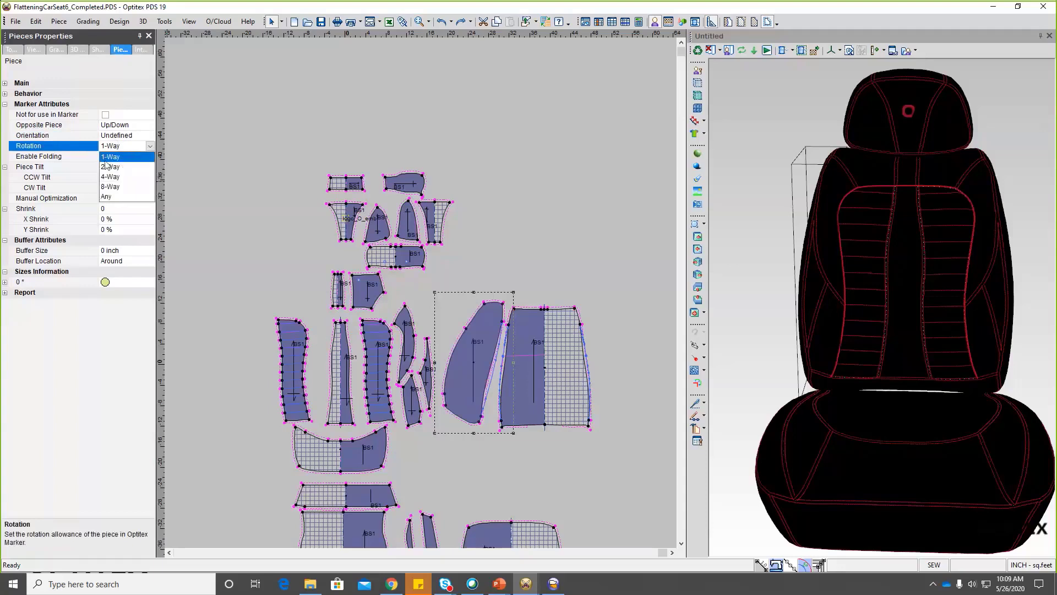
left_click(150, 148)
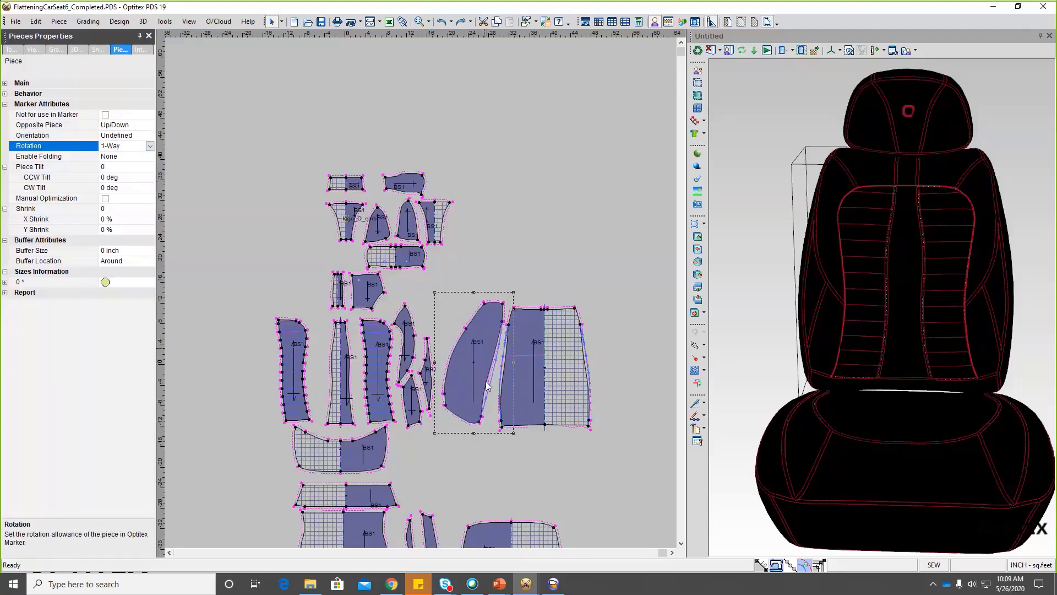
Move the side piece above the other pieces and lay out two horizontal guidelines and one vertical guideline as a fabric outline
left_click_drag(484, 330, 512, 83)
scroll(513, 81, "down", 2)
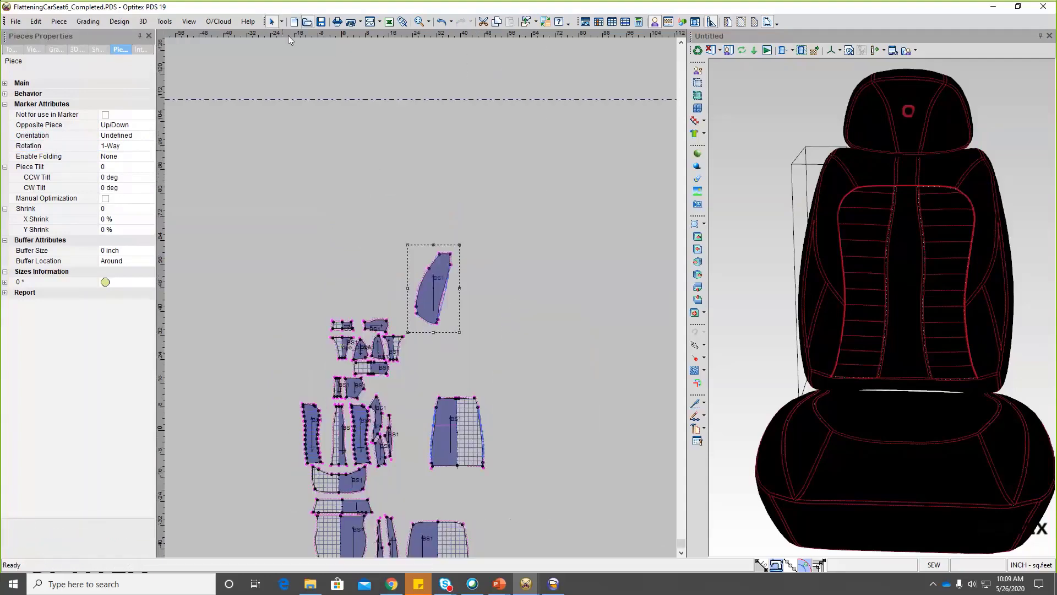
left_click_drag(313, 34, 321, 220)
left_click_drag(163, 135, 202, 132)
Rotate the side piece to lie horizontally and place it near the corner of the guideline fabric outline
left_click_drag(451, 296, 467, 305)
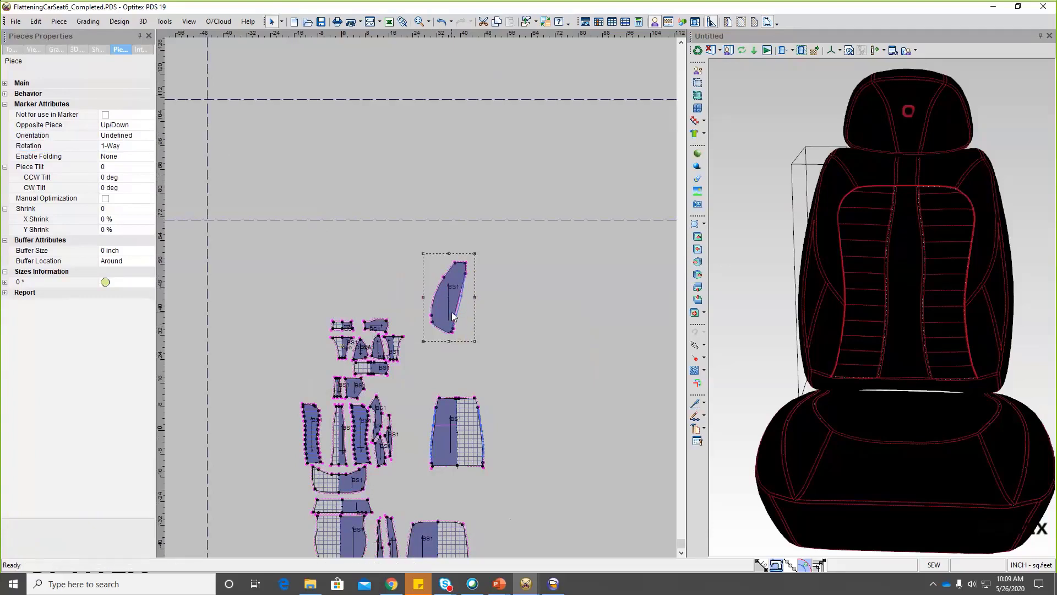
right_click(452, 316)
left_click_drag(449, 297, 269, 130)
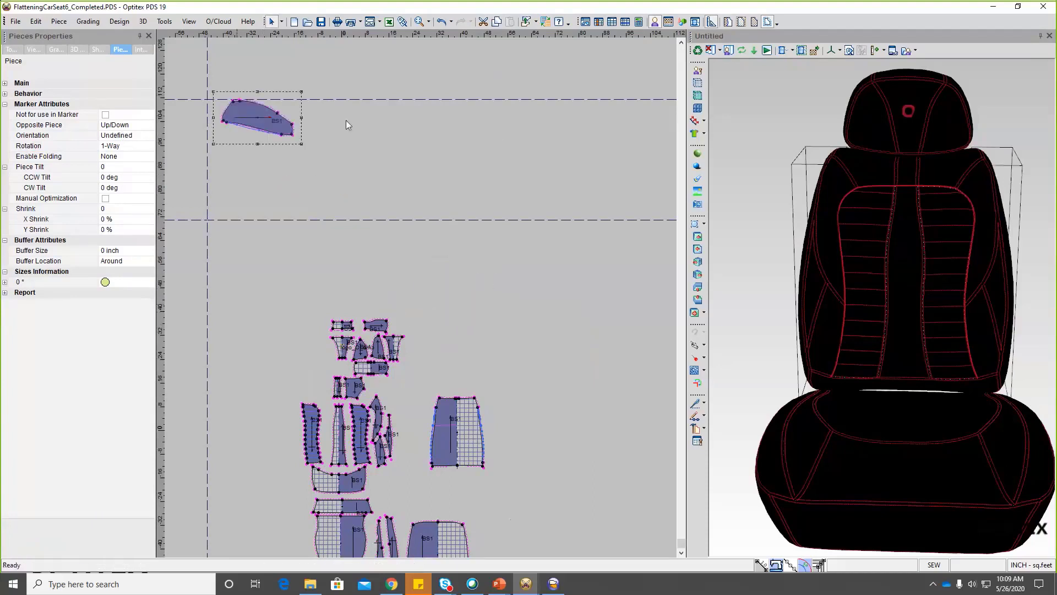
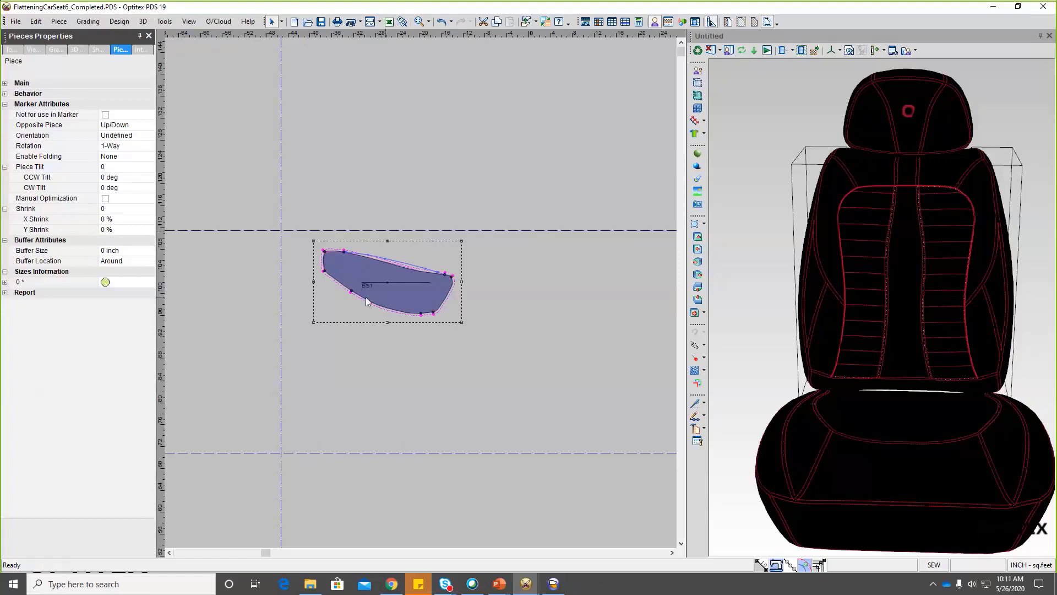
Review the Buffer Location options for the side piece, keeping Around
left_click(132, 260)
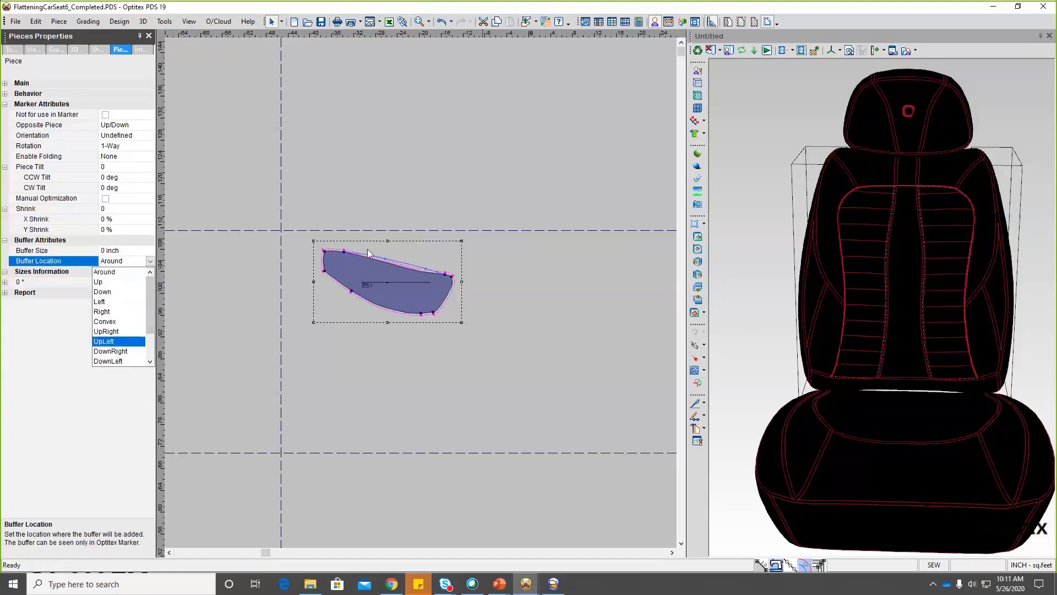
mouse_move(153, 296)
left_mouse_down()
mouse_move(149, 333)
mouse_move(152, 290)
left_mouse_up()
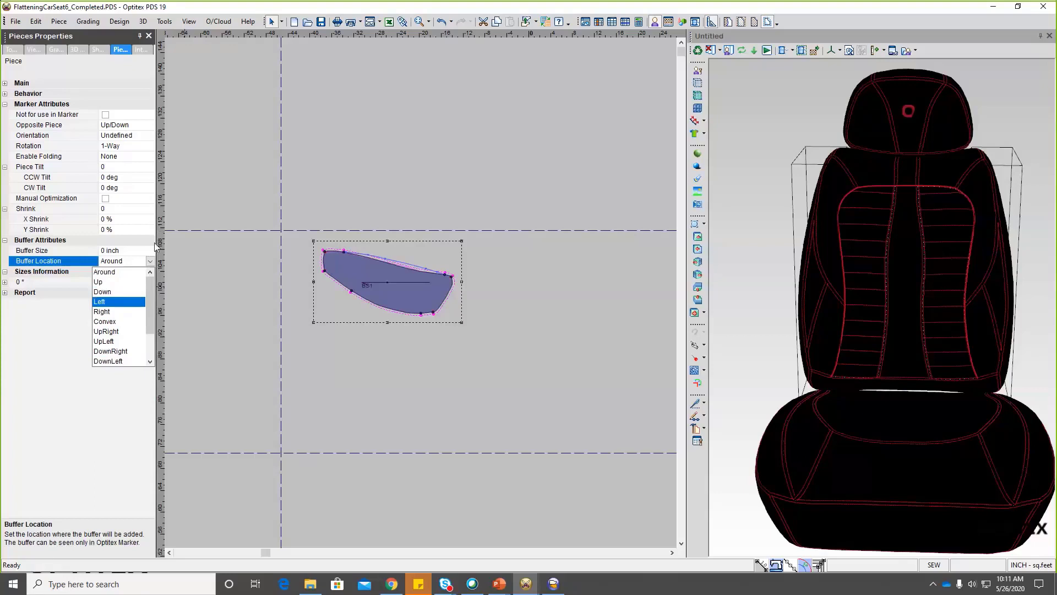
left_click(243, 251)
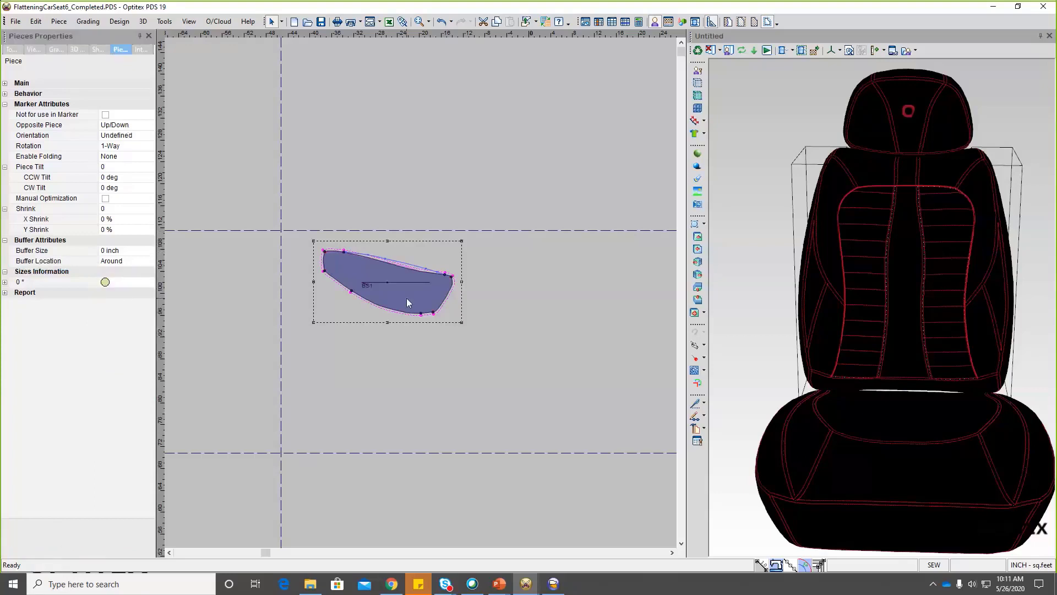
Move the side piece out of the guideline outline to just above the back piece and rotate it upright
scroll(420, 297, "down", 3)
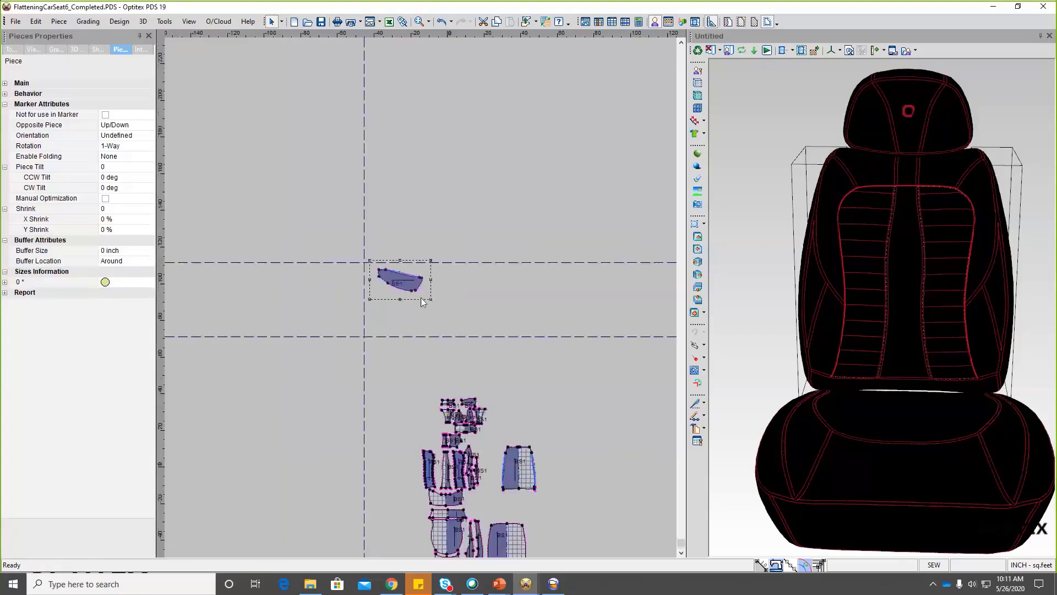
left_click_drag(411, 290, 504, 421)
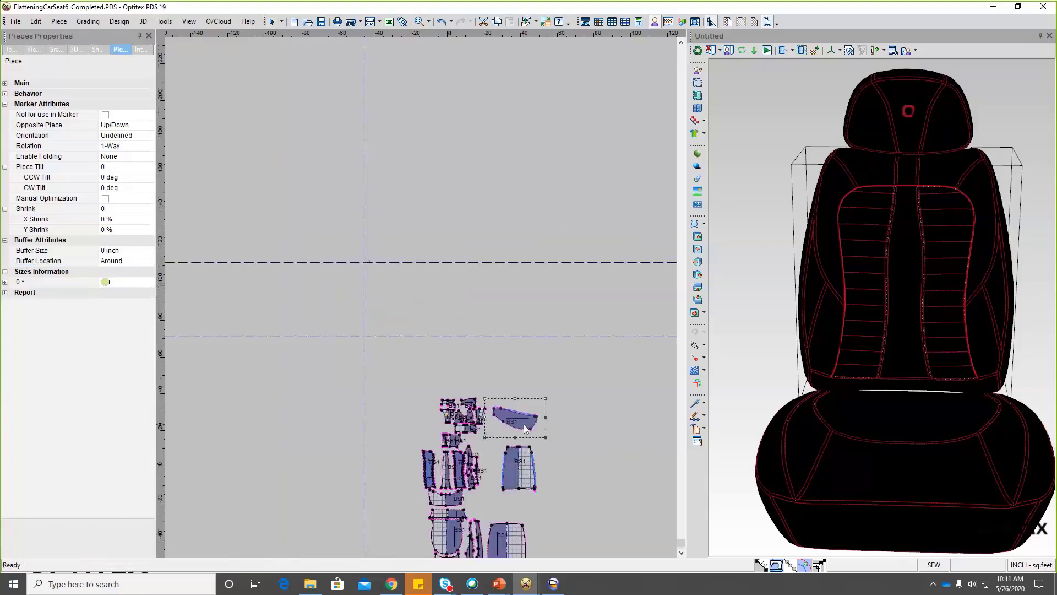
right_click(504, 430)
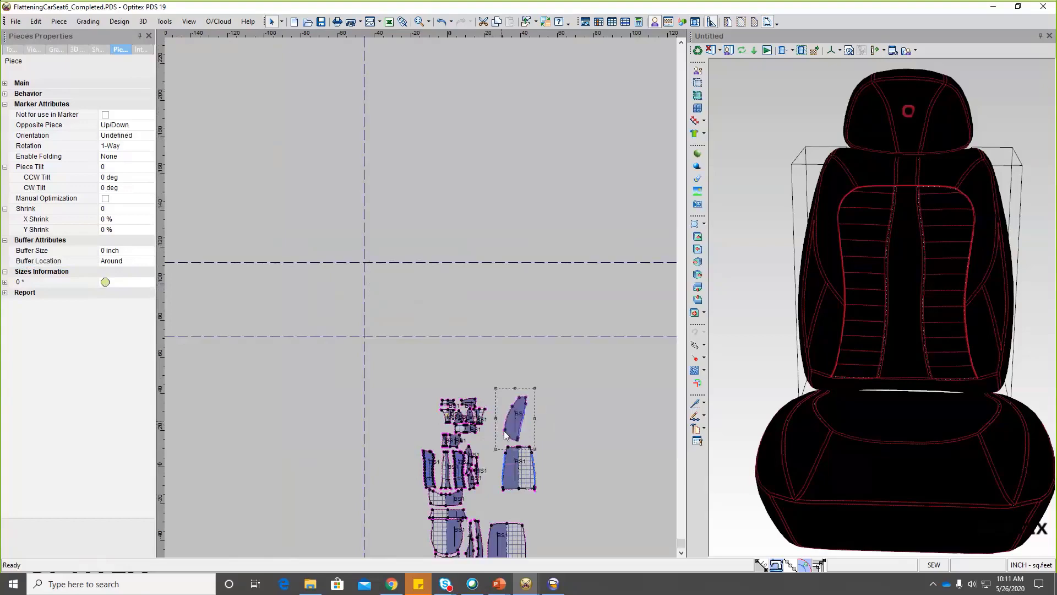
scroll(503, 430, "up", 2)
scroll(420, 297, "up", 2)
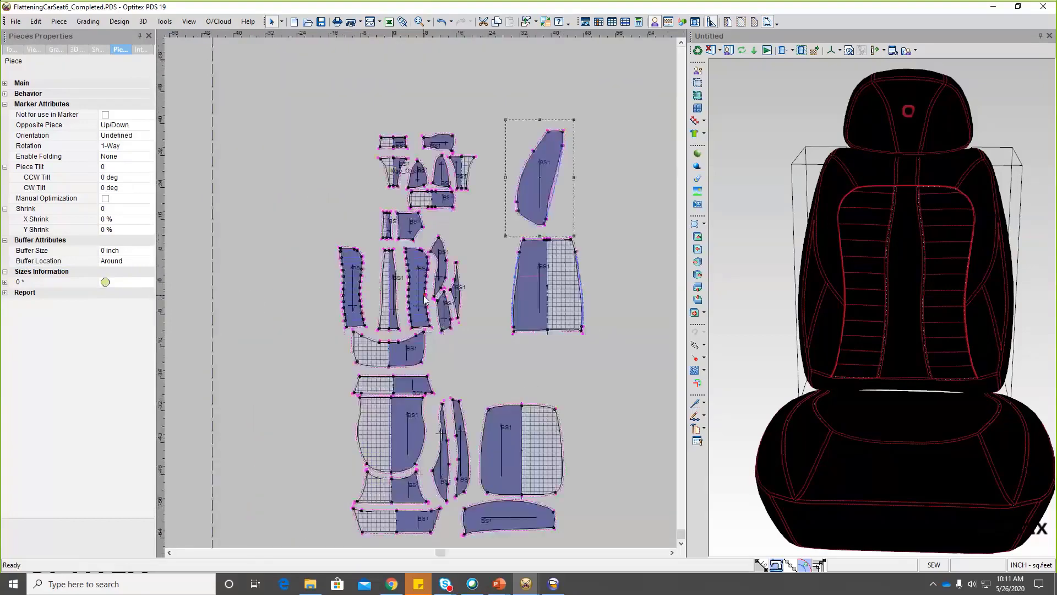
Show the Pieces Table with Compare Length and Style Sets closed, and review the listed pieces and their attributes
key("F9")
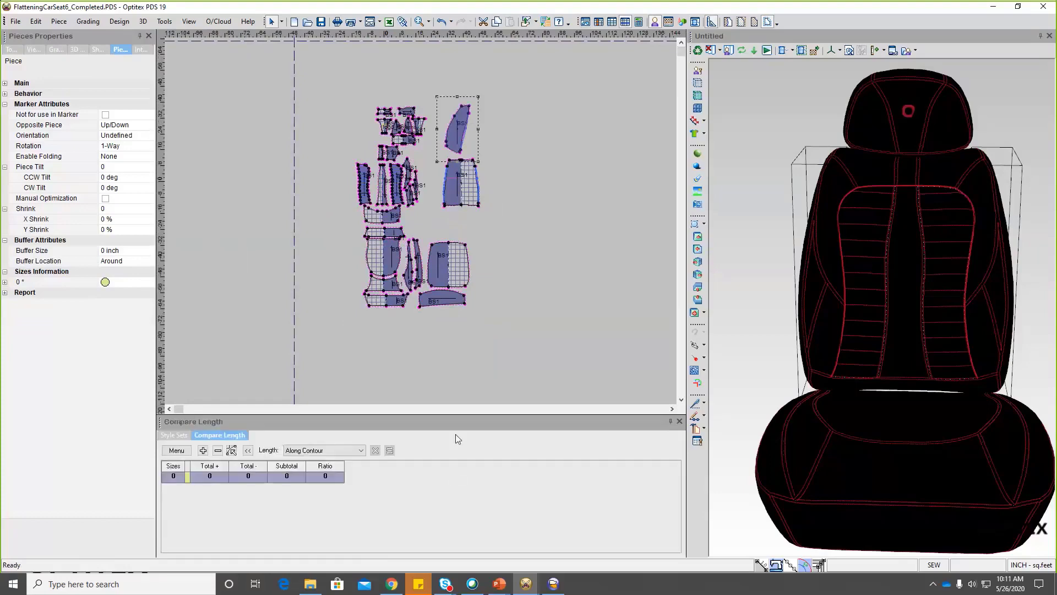
left_click(679, 422)
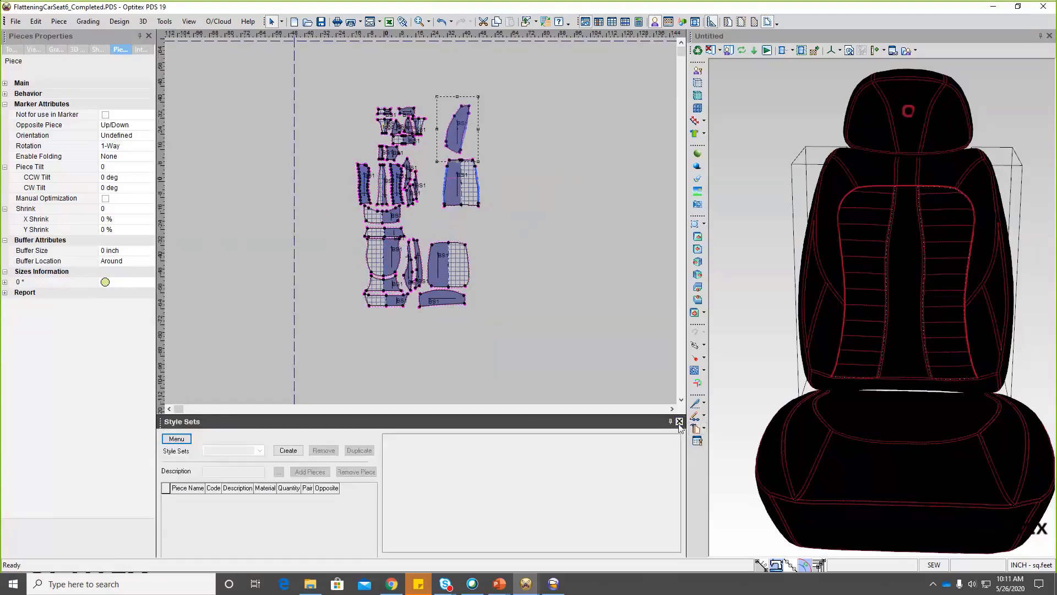
left_click(680, 422)
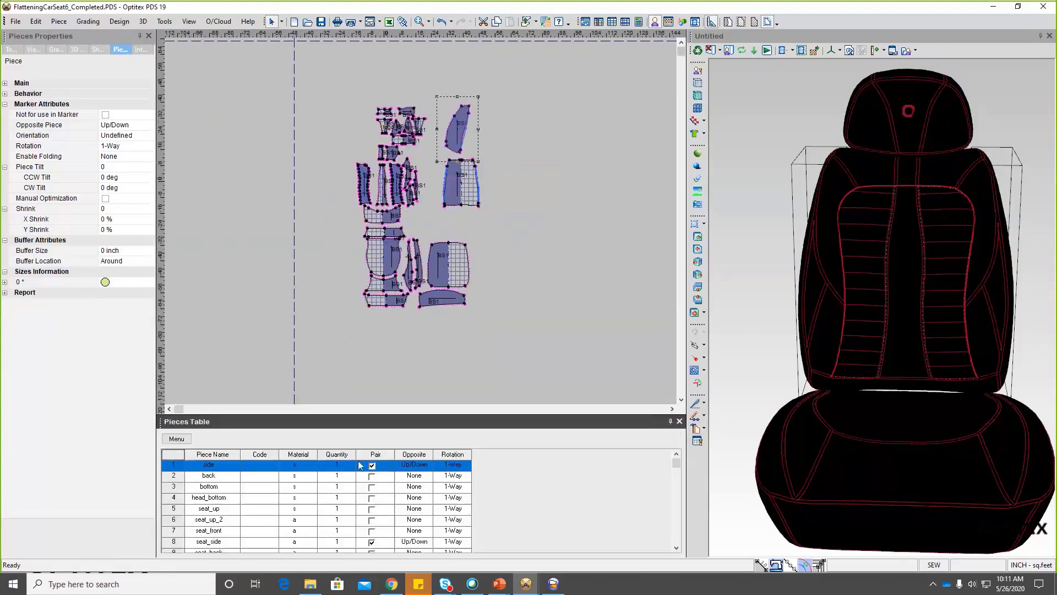
scroll(421, 220, "up", 2)
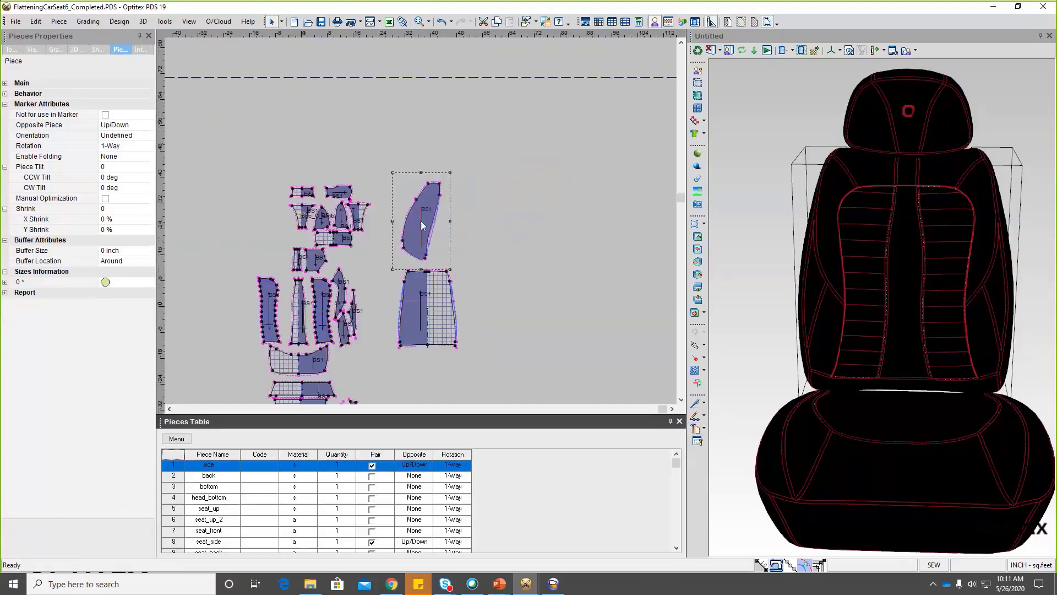
scroll(422, 225, "down", 2)
scroll(677, 468, "down", 3)
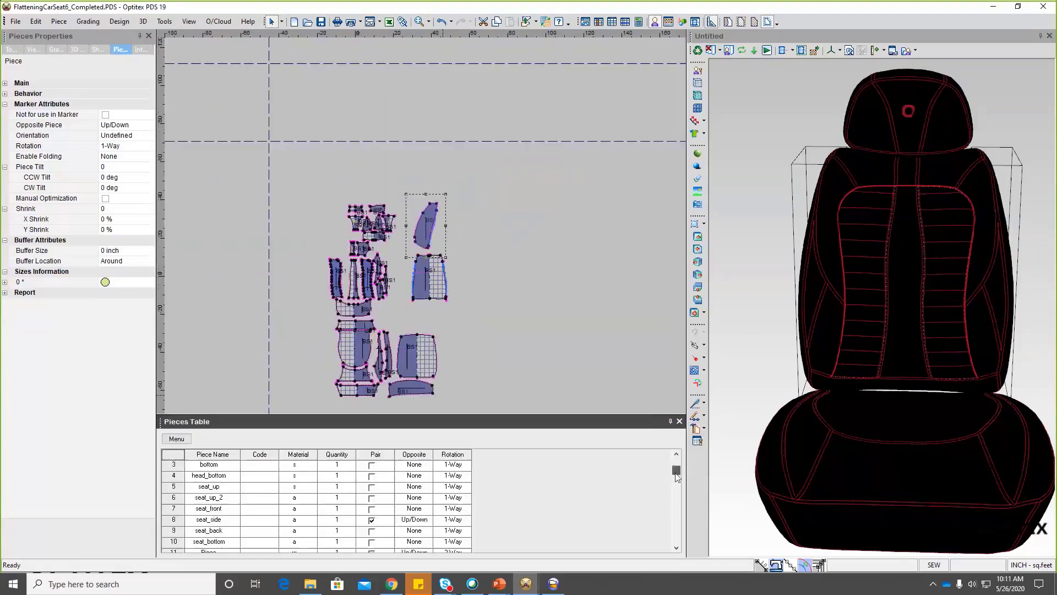
scroll(679, 515, "up", 3)
key("Home")
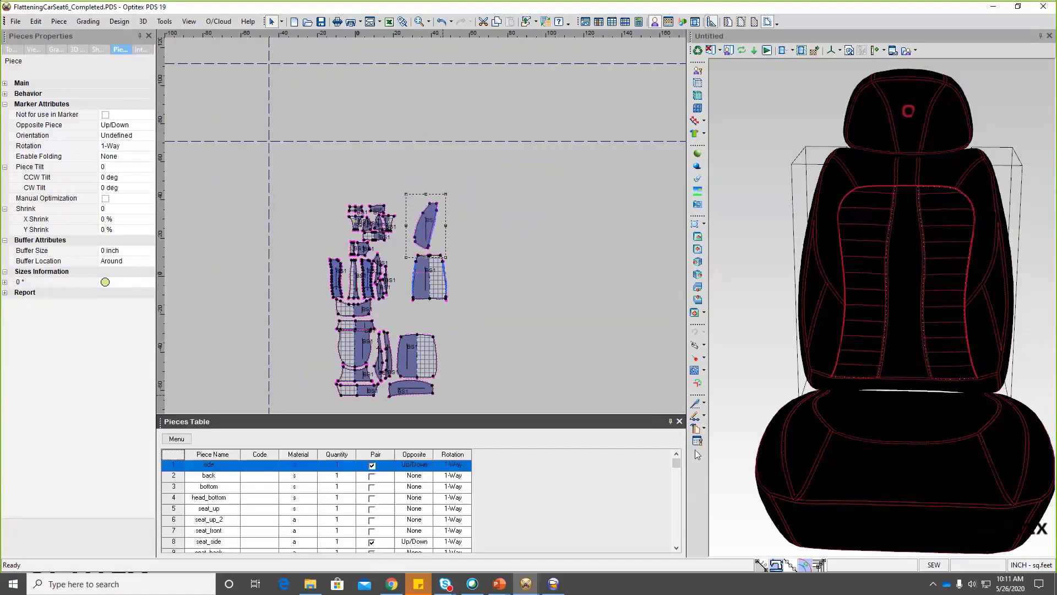
Apply the side piece's material value s to all pieces in the Pieces Table with Equal All
left_click(300, 465)
right_click(301, 469)
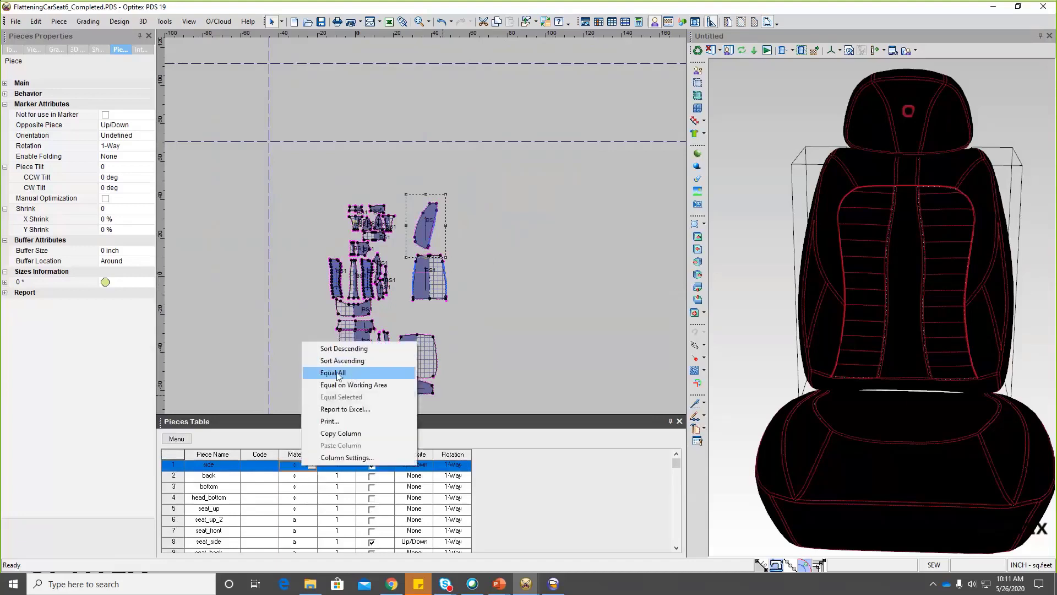
left_click(338, 373)
right_click(306, 466)
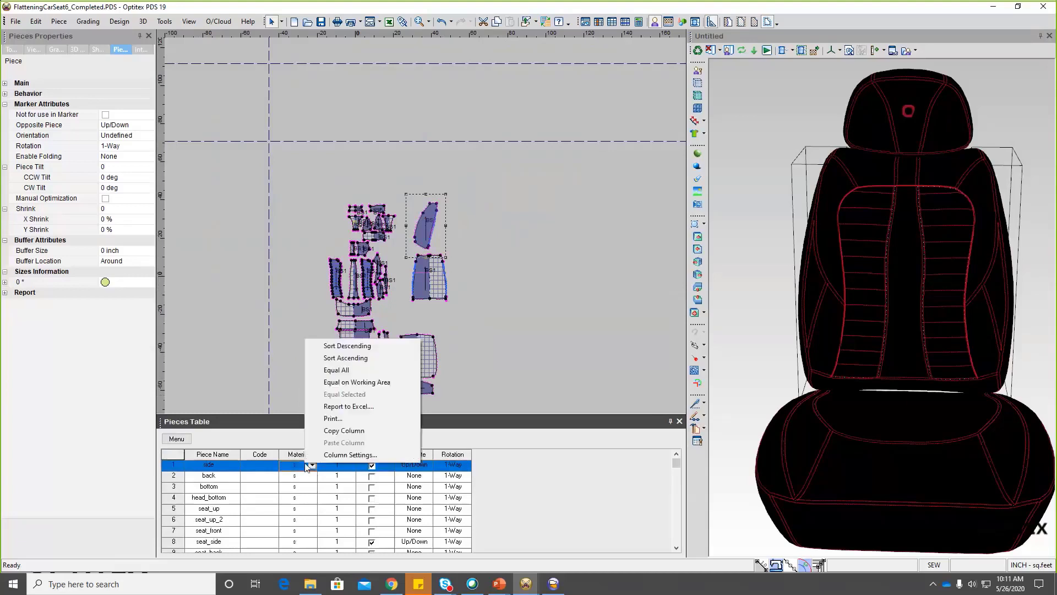
left_click(354, 370)
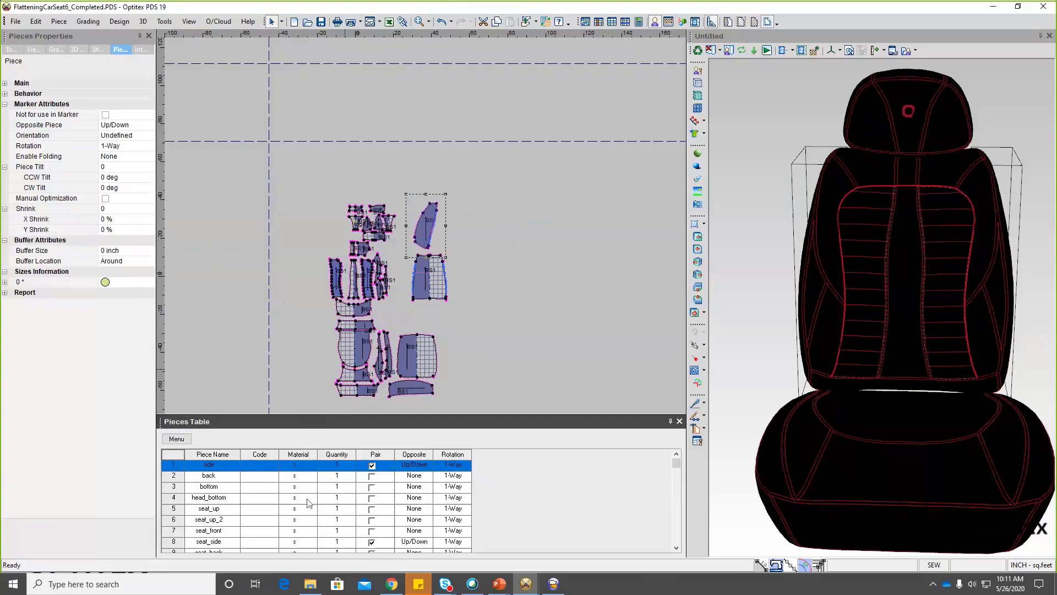
Save the pattern file under the name FlatteningCarSeat6_Completed2 in the Final folder and switch to Optitex Mark
scroll(421, 220, "up", 3)
scroll(420, 220, "down", 4)
mouse_move(677, 465)
left_mouse_down()
mouse_move(679, 498)
mouse_move(683, 462)
left_mouse_up()
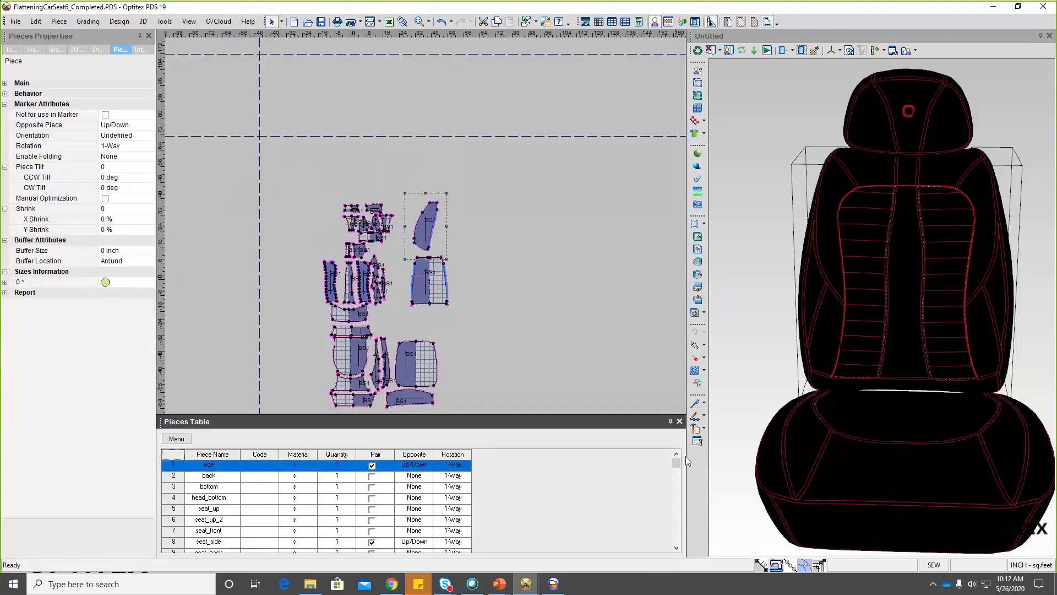
left_click(15, 21)
left_click(113, 197)
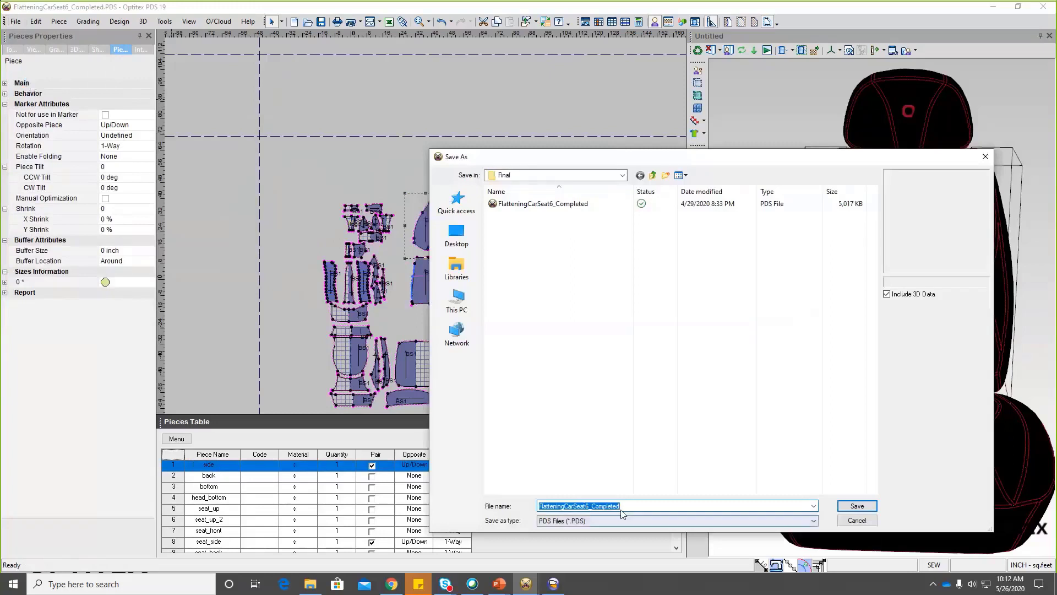
left_click(634, 506)
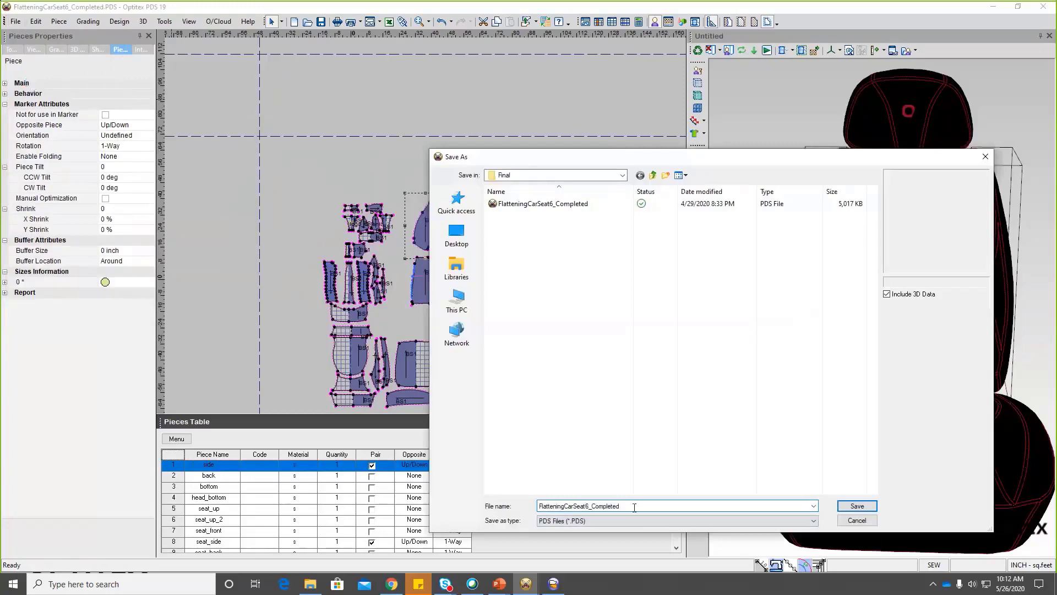
type("2")
left_click(857, 505)
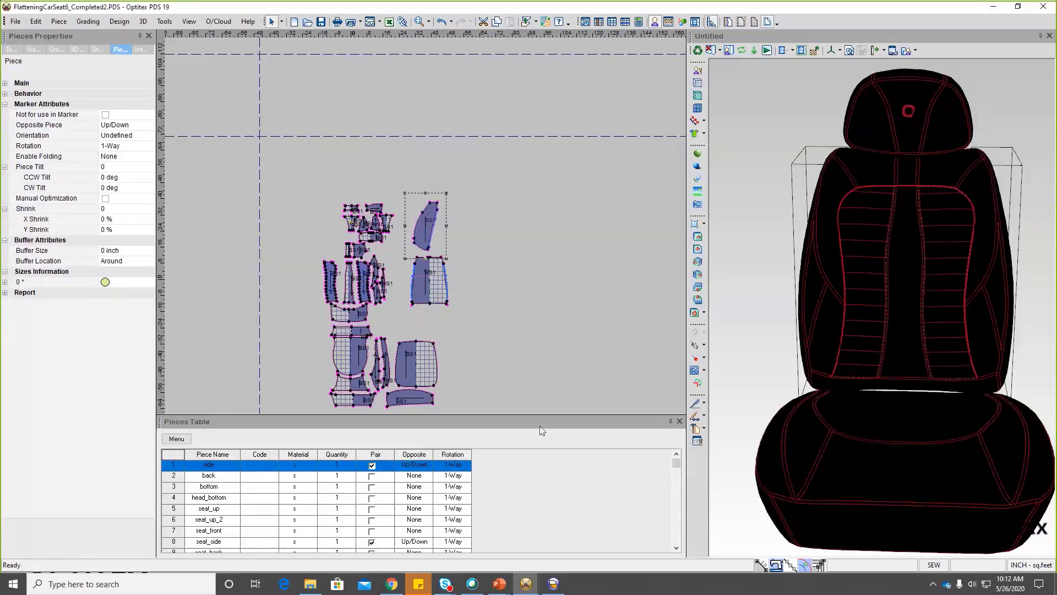
left_click(554, 587)
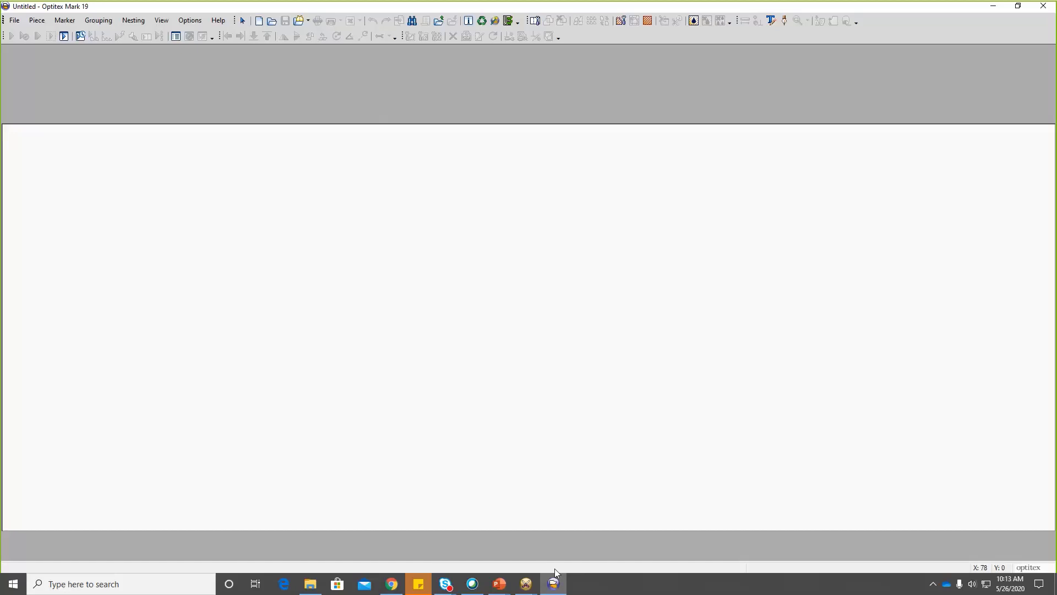
Load FlatteningCarSeat6_Completed2 from the Final folder as a style order, including its size 0
left_click(14, 21)
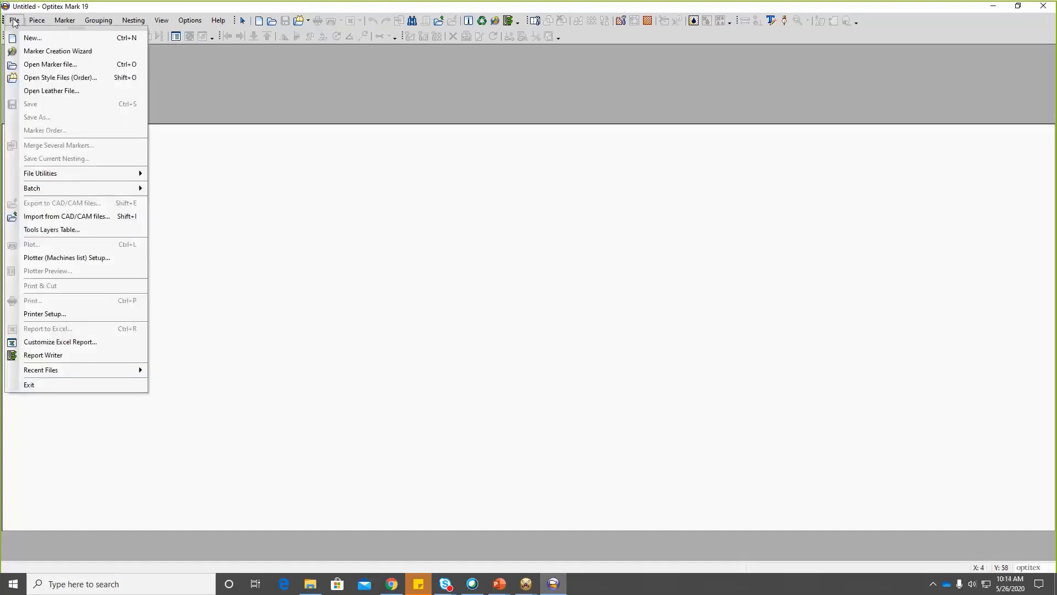
left_click(26, 77)
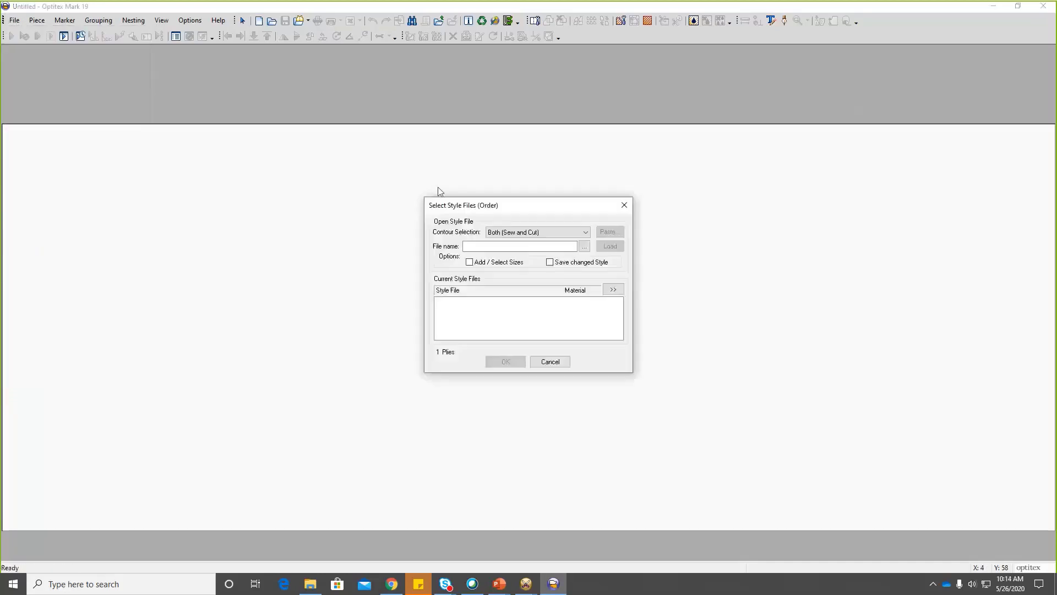
left_click(584, 246)
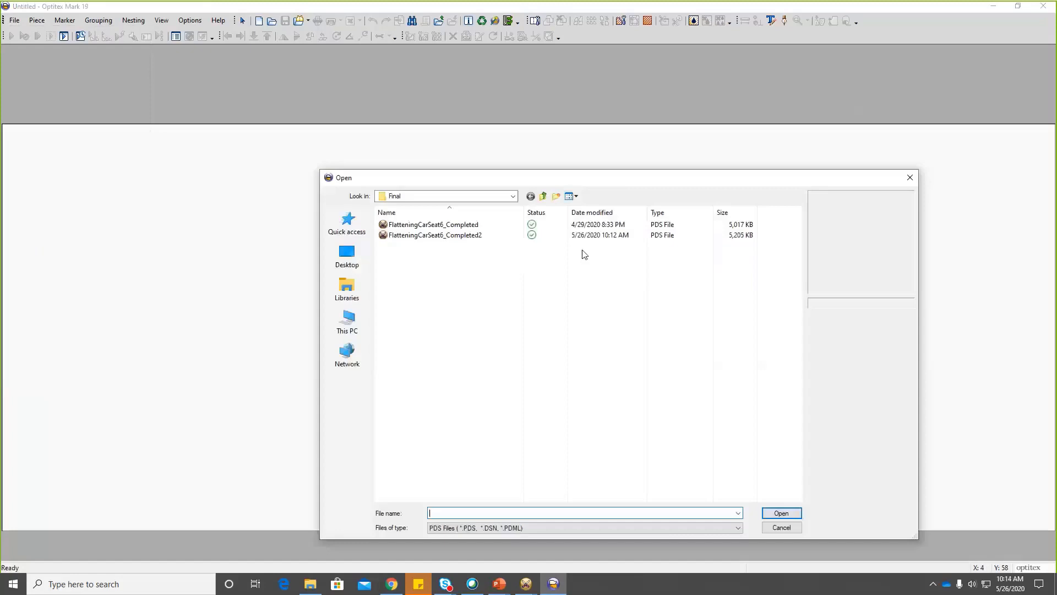
left_click(411, 236)
double_click(412, 236)
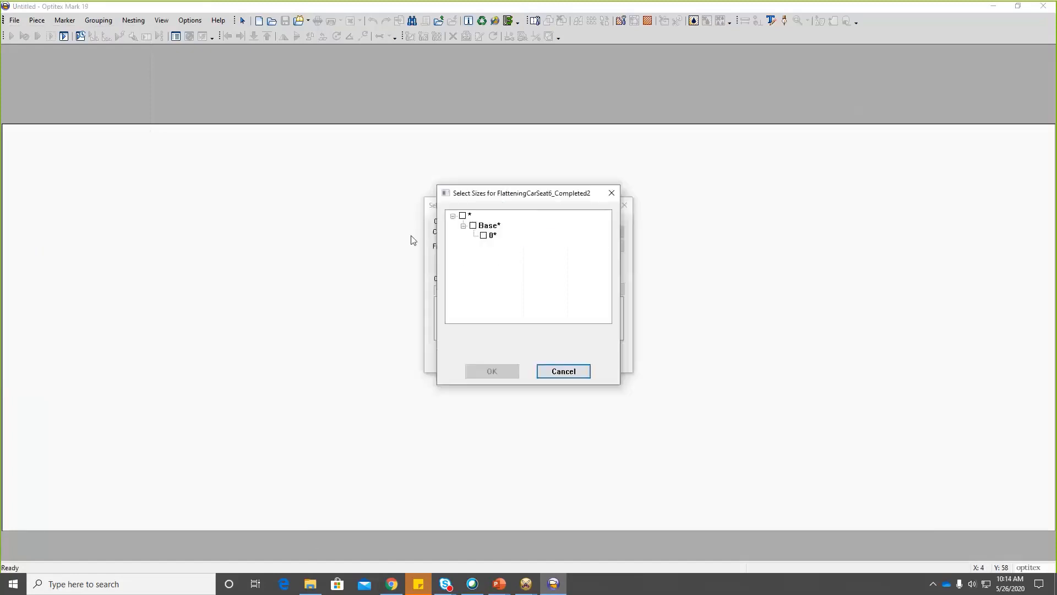
left_click(484, 235)
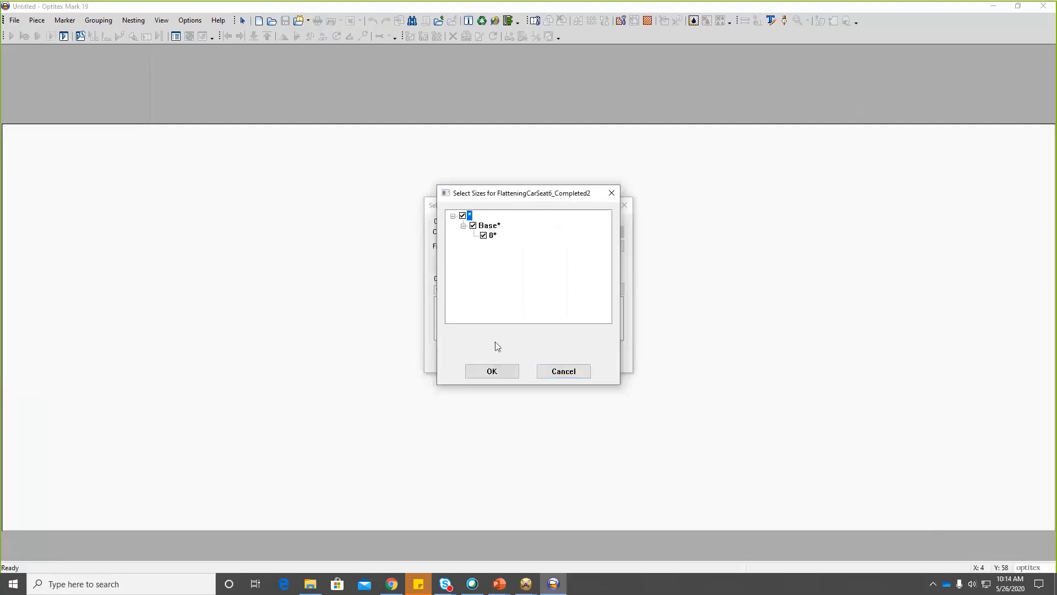
left_click(491, 371)
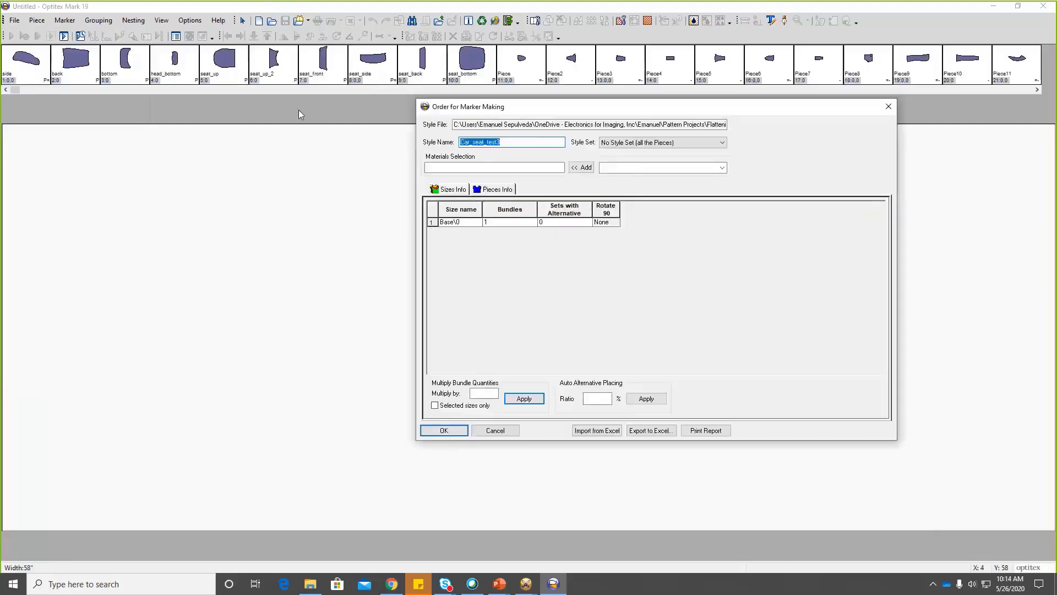
Set the base size to 3 bundles and accept the style order, ignoring piece geometry problems
left_click(487, 223)
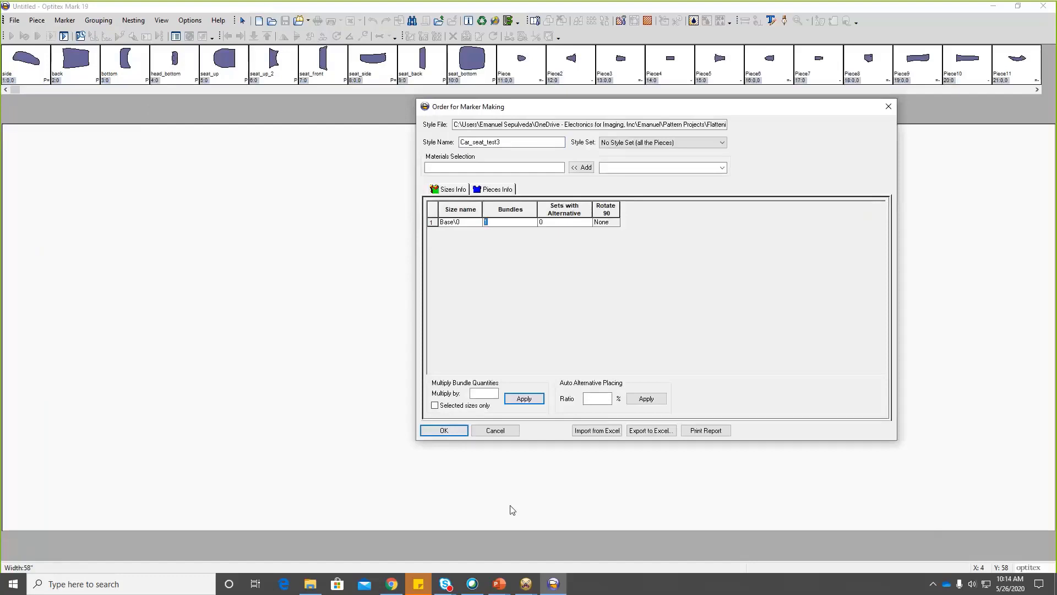
type("3")
left_click(433, 432)
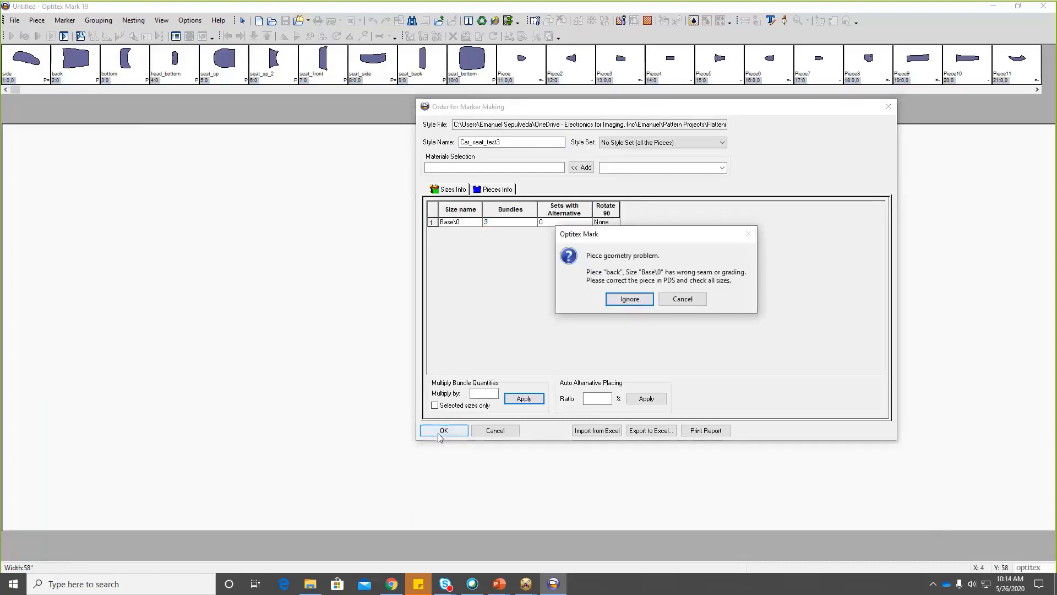
left_click(634, 304)
left_click(662, 302)
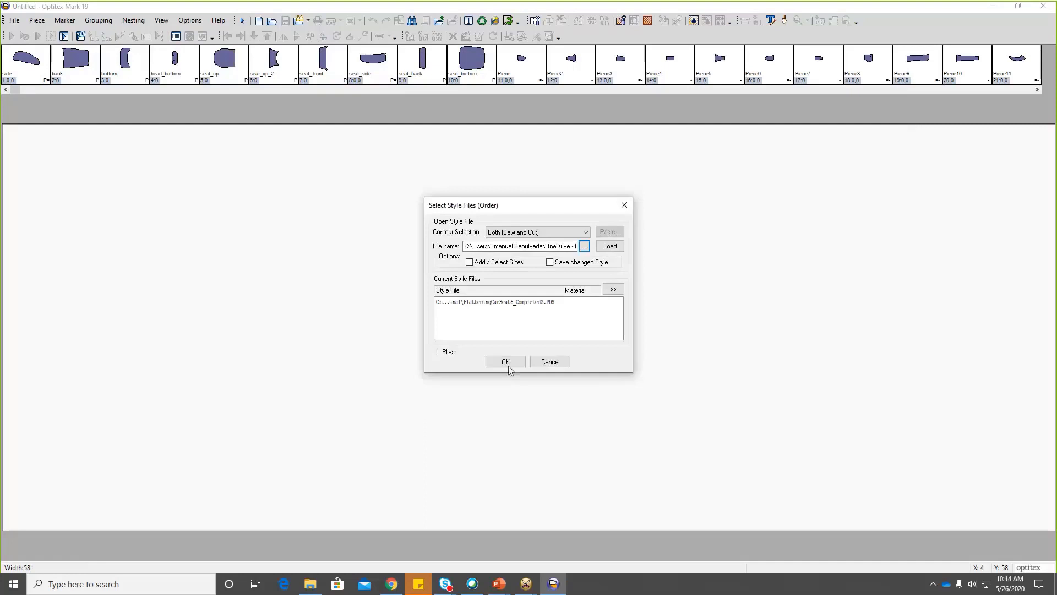
left_click(505, 362)
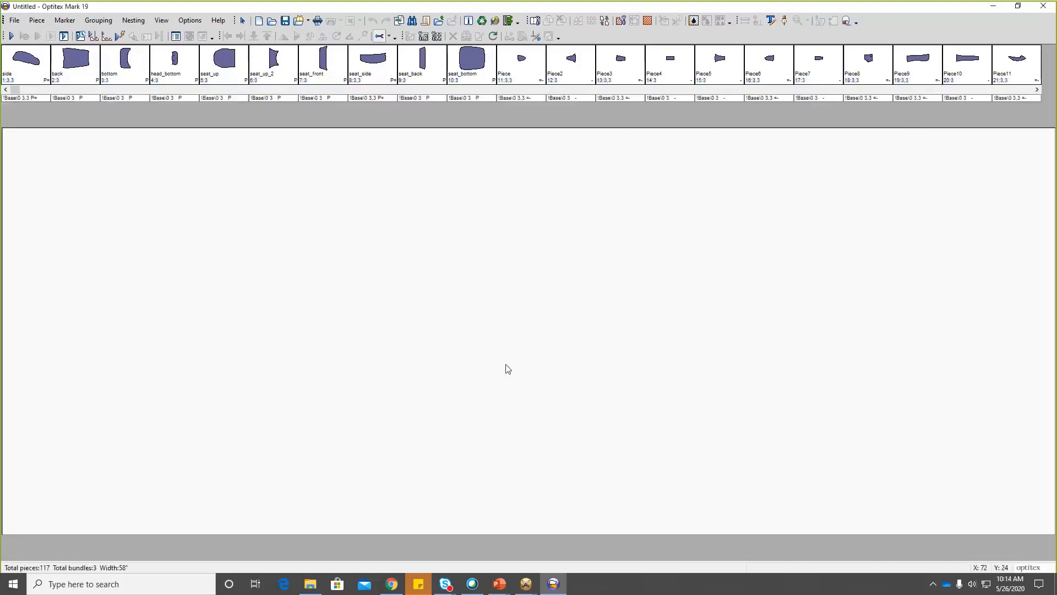
Start a new marker without saving the current untitled one
left_click(16, 23)
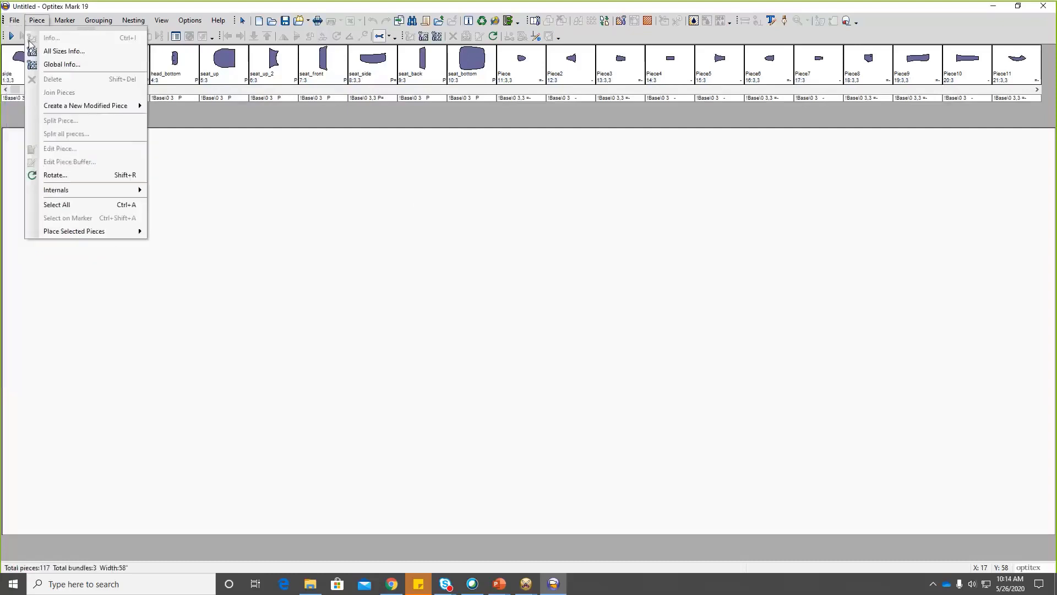
left_click(65, 20)
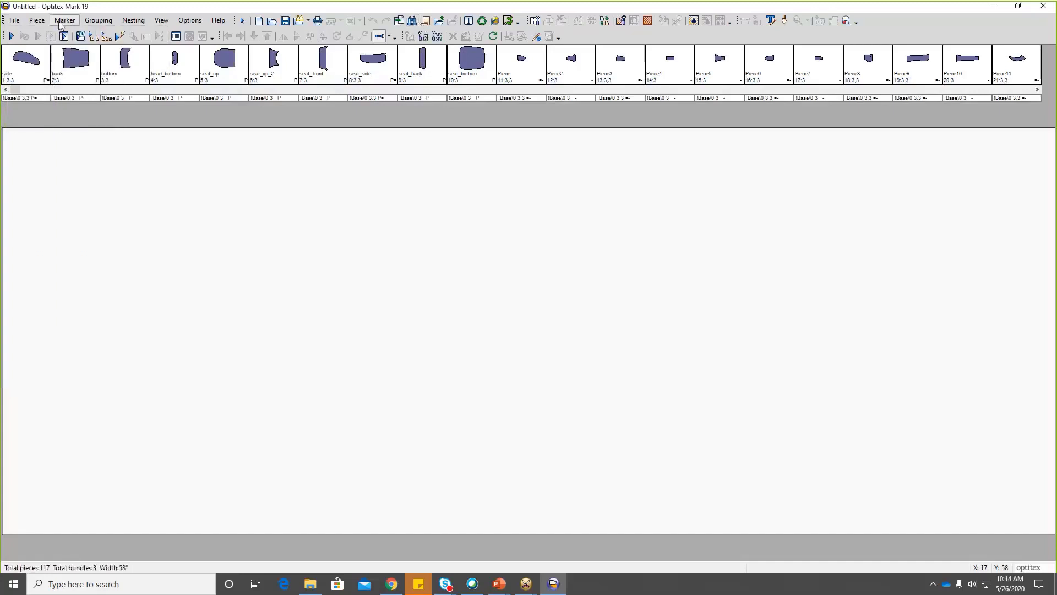
left_click(14, 20)
left_click(30, 38)
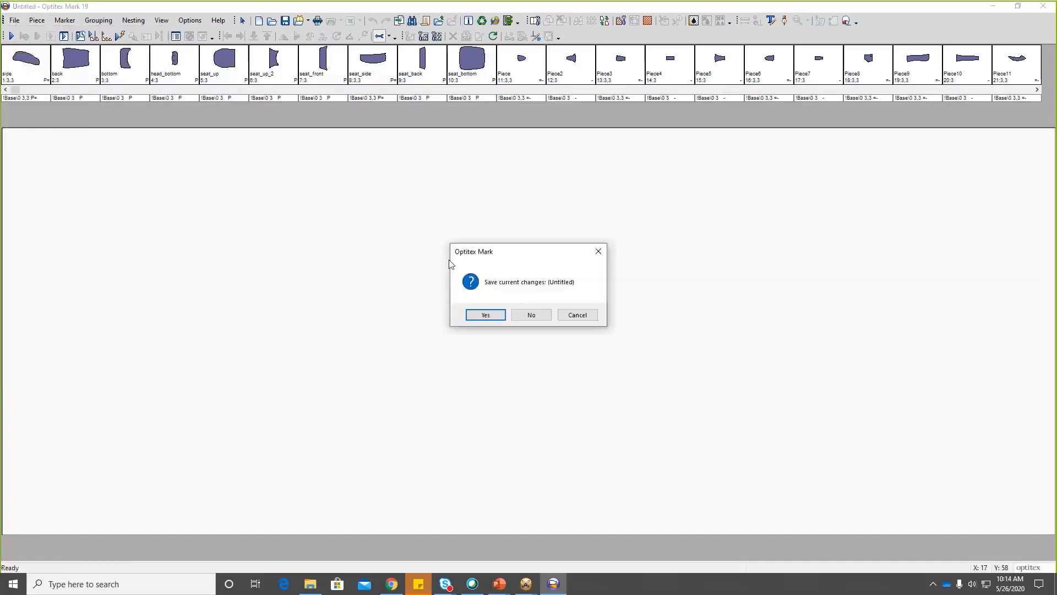
left_click(532, 315)
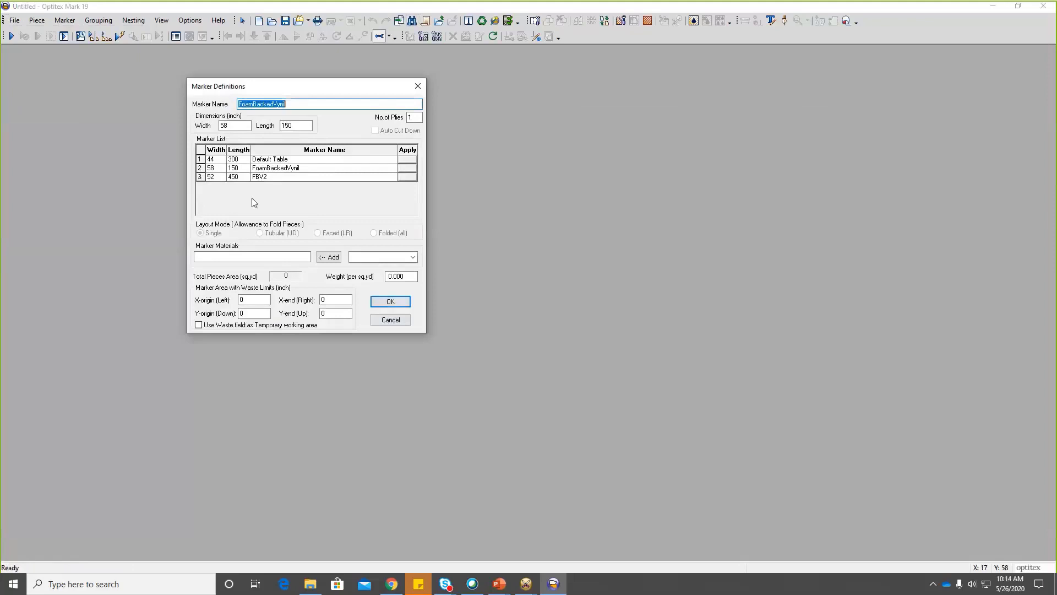
Define the new marker as FoamBackedVynil with a width of 58 inches and a length of 150 inches
double_click(237, 130)
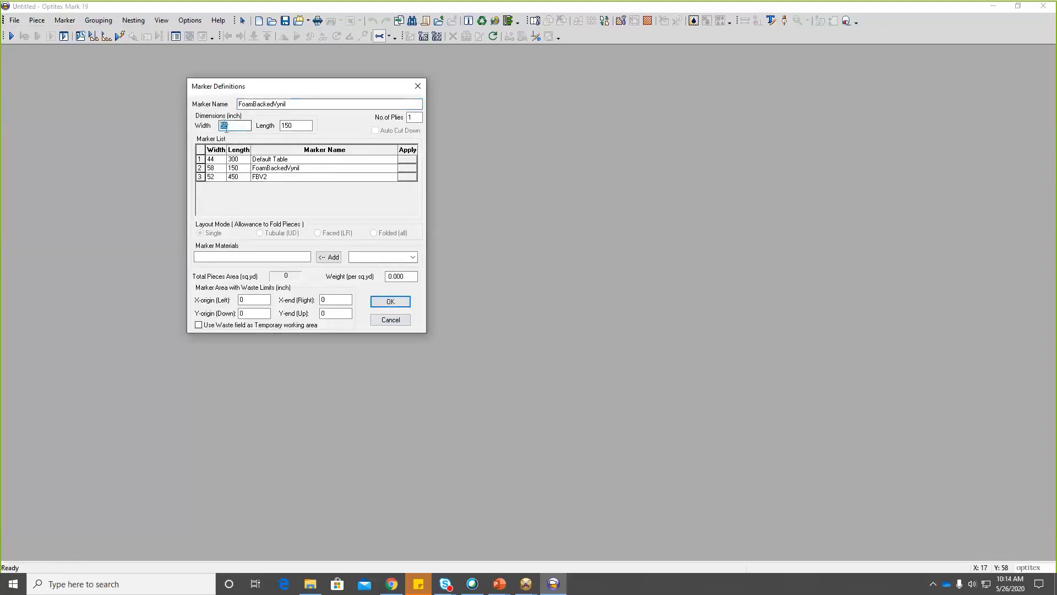
key("Tab")
left_click(303, 104)
double_click(281, 104)
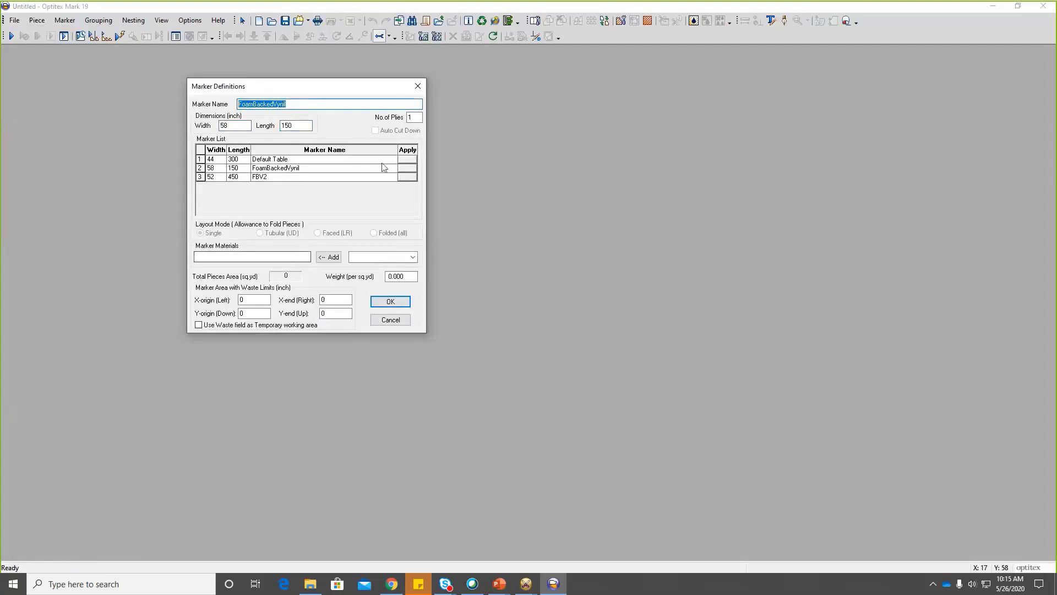
left_click(235, 168)
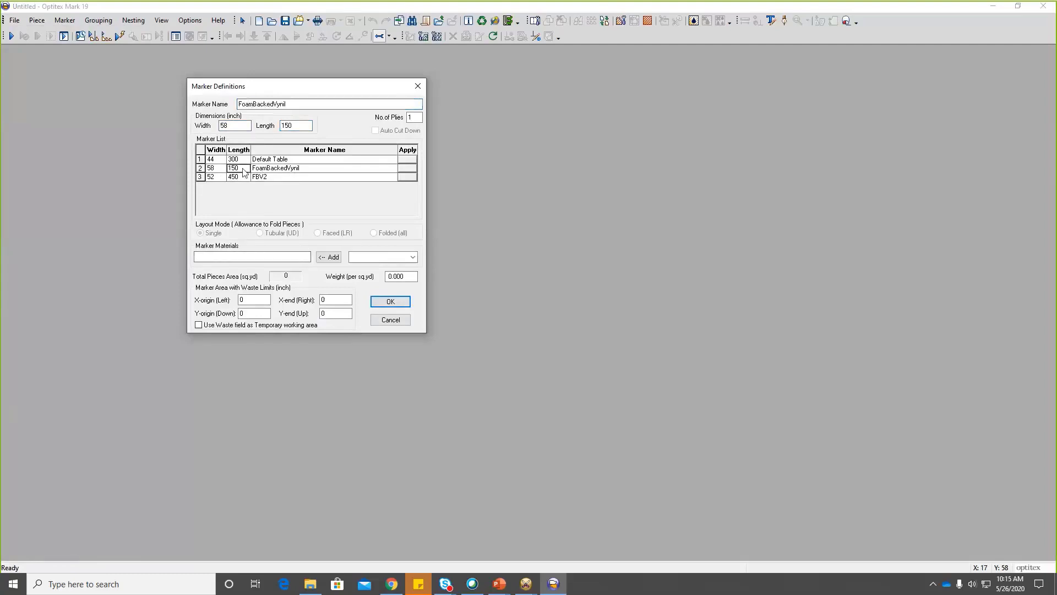
double_click(292, 126)
type("150")
left_click(390, 301)
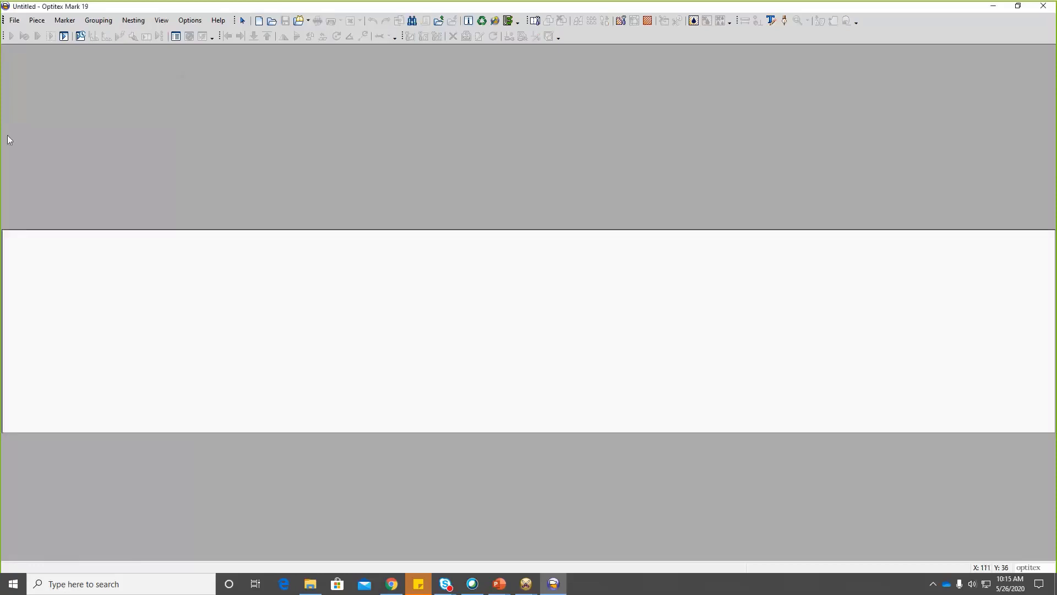
Load the style file FlatteningCarSeat6_Completed2 with size 0 into the new marker's order
left_click(15, 20)
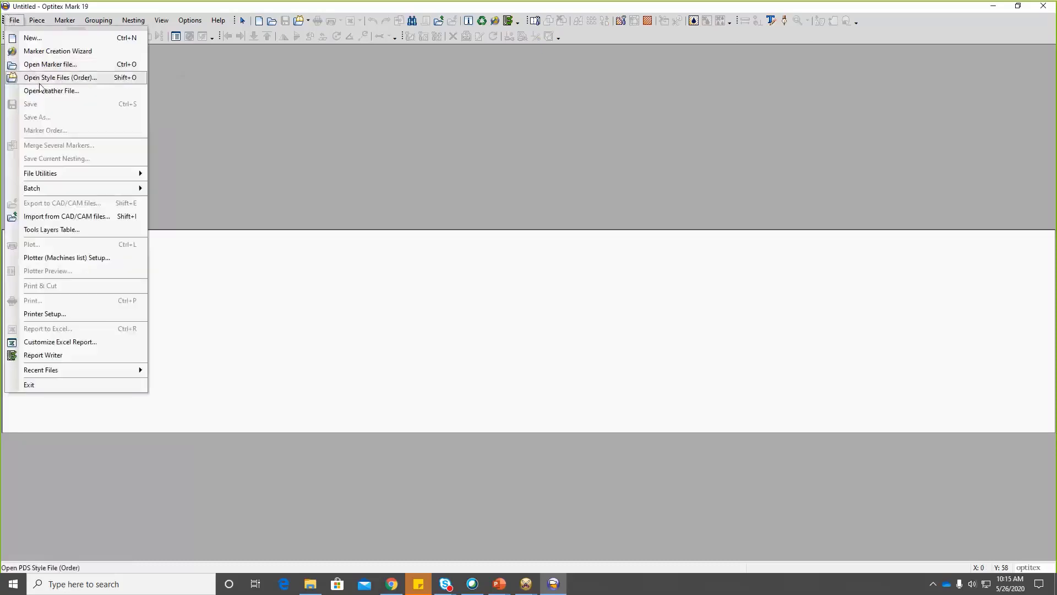
left_click(33, 77)
left_click(606, 242)
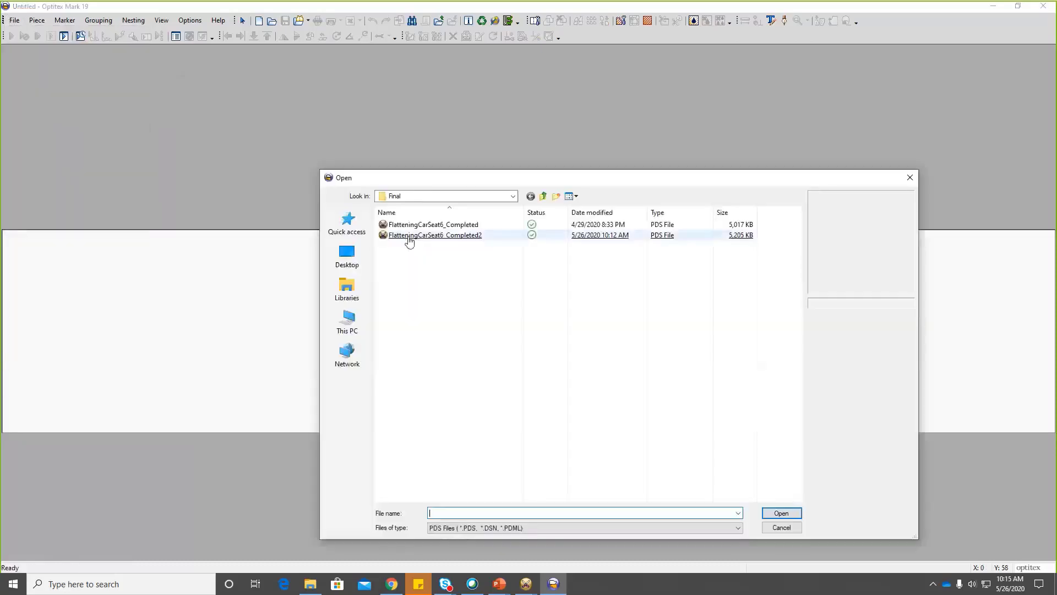
left_click(435, 235)
left_click(781, 512)
left_click(483, 235)
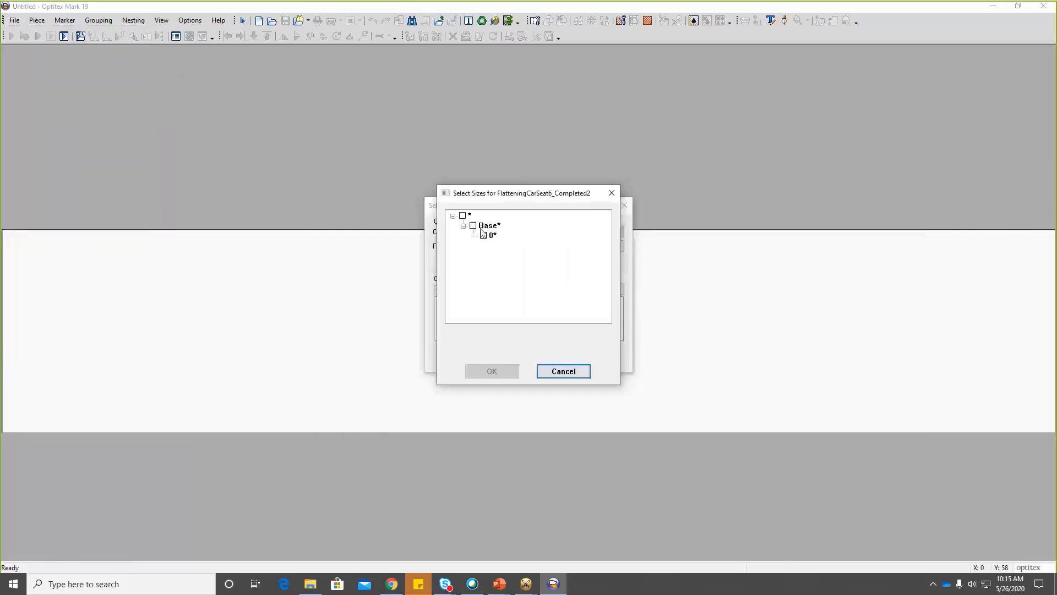
left_click(566, 371)
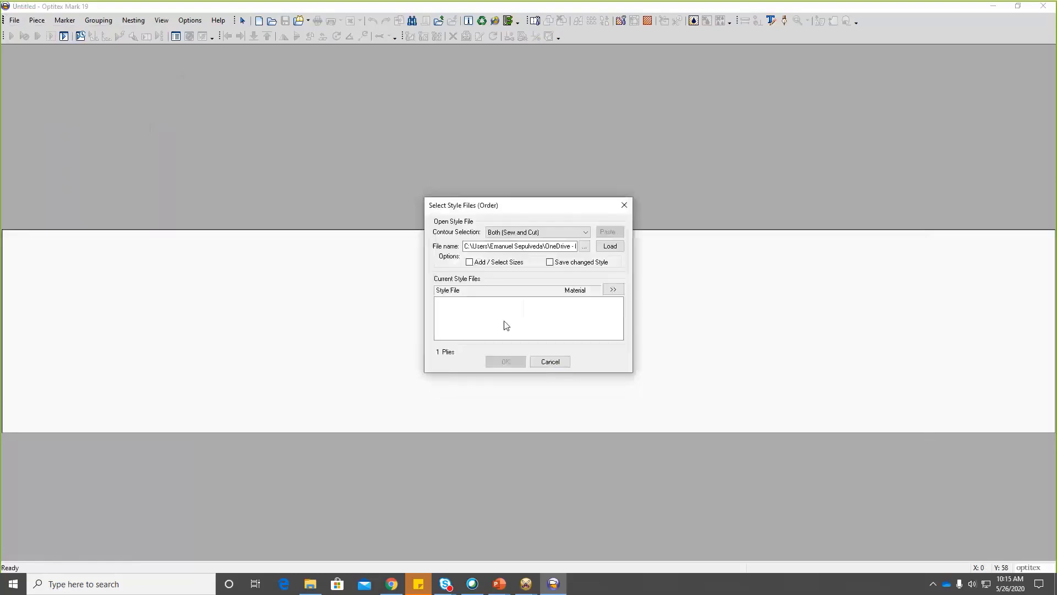
Order 3 bundles of the base size, ignore piece geometry problems and bring the pieces into the marker
left_click(494, 222)
type("3")
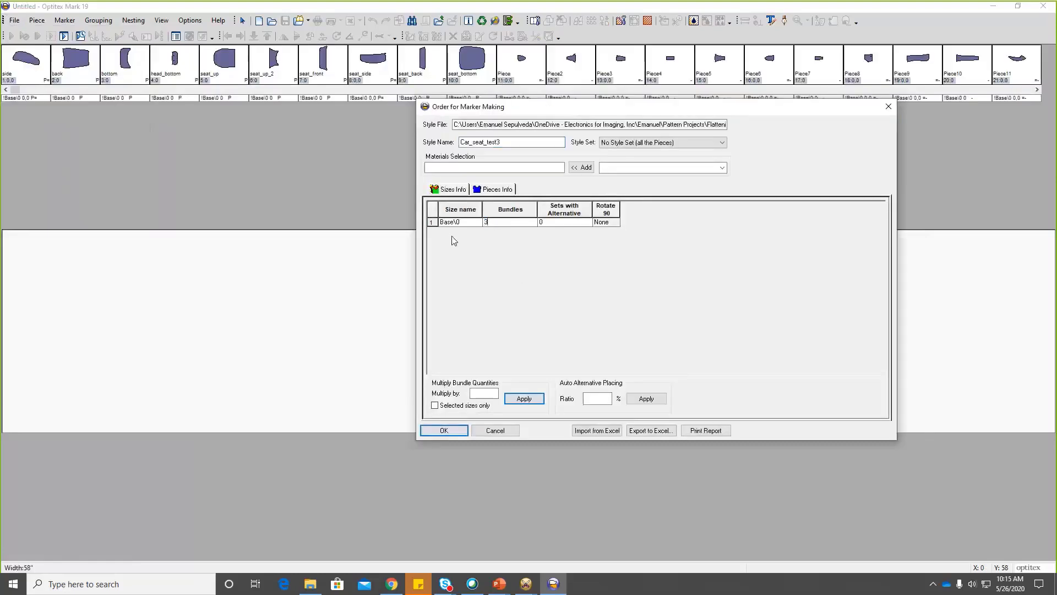
left_click(451, 432)
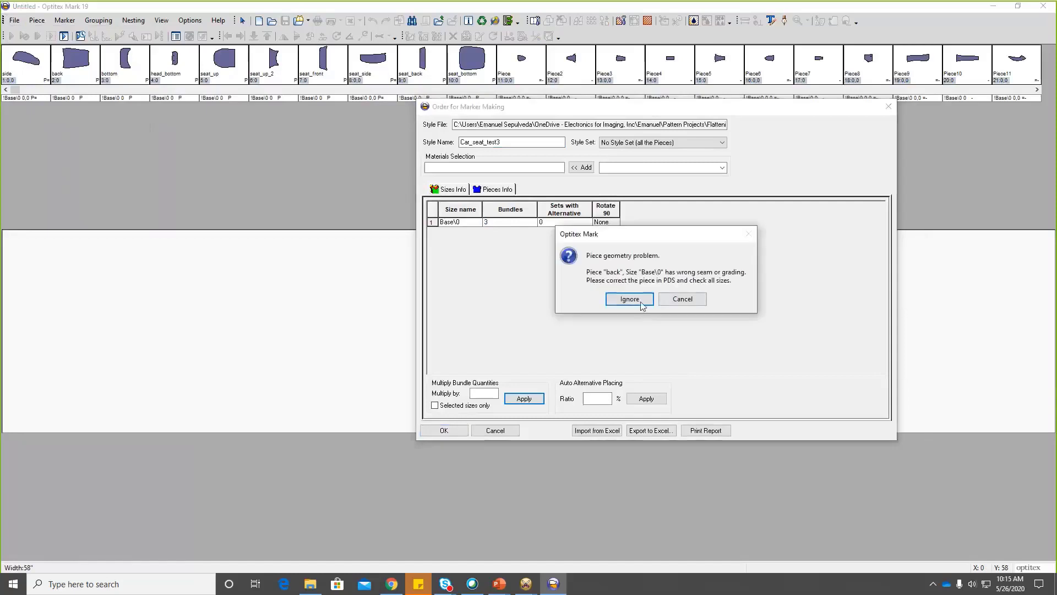
key("Return")
key("Return")
left_click(504, 363)
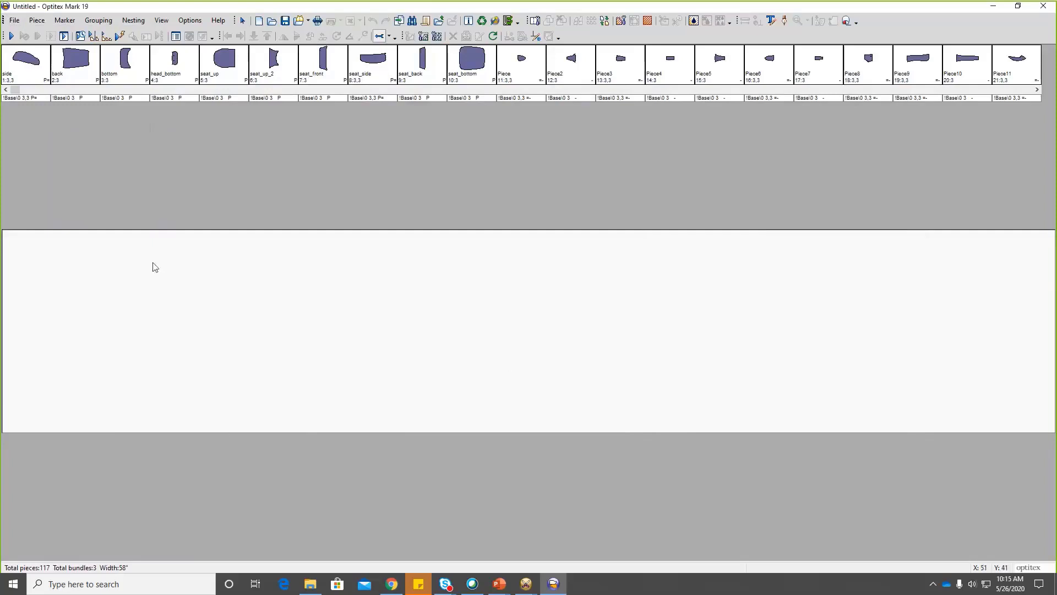
Run automatic nesting to place all ordered car seat pieces on the marker
left_click(11, 36)
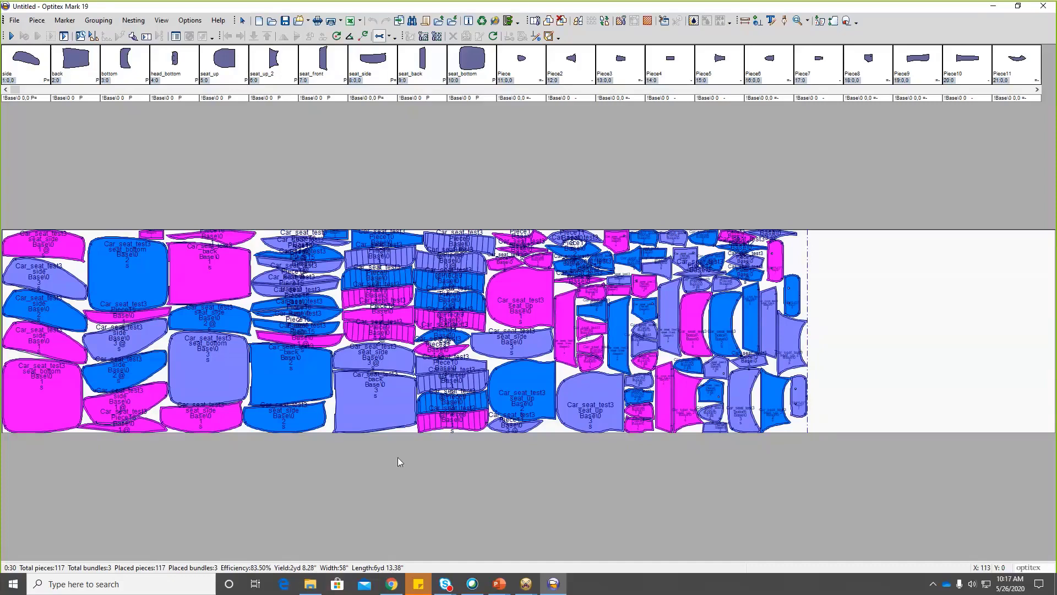
mouse_move(311, 584)
Open the global properties of all pieces and set their On Marker Rotation Allowance to 2-Way
left_click(98, 20)
mouse_move(38, 20)
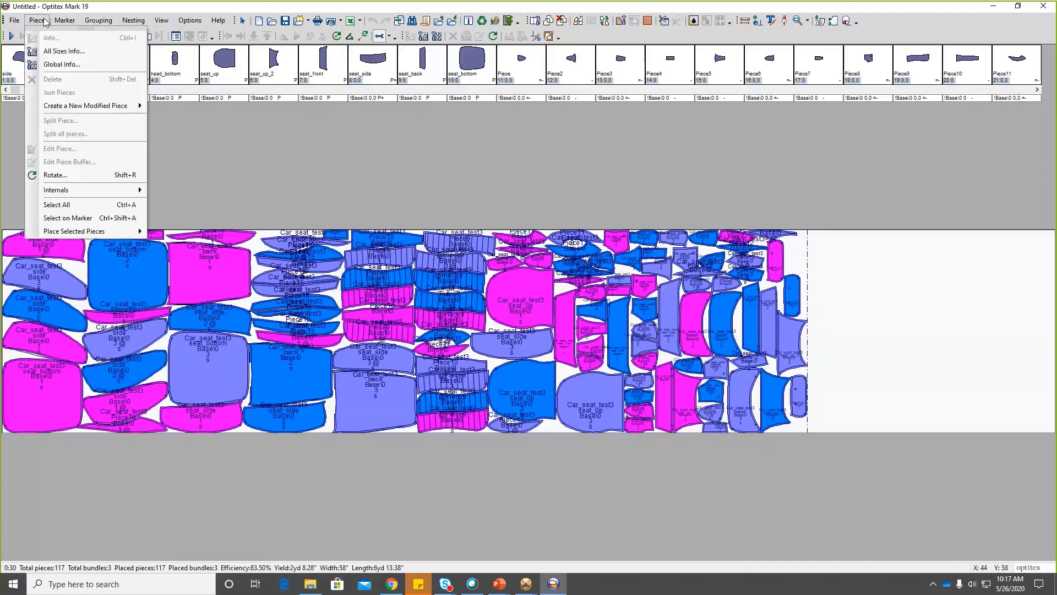
left_click(54, 65)
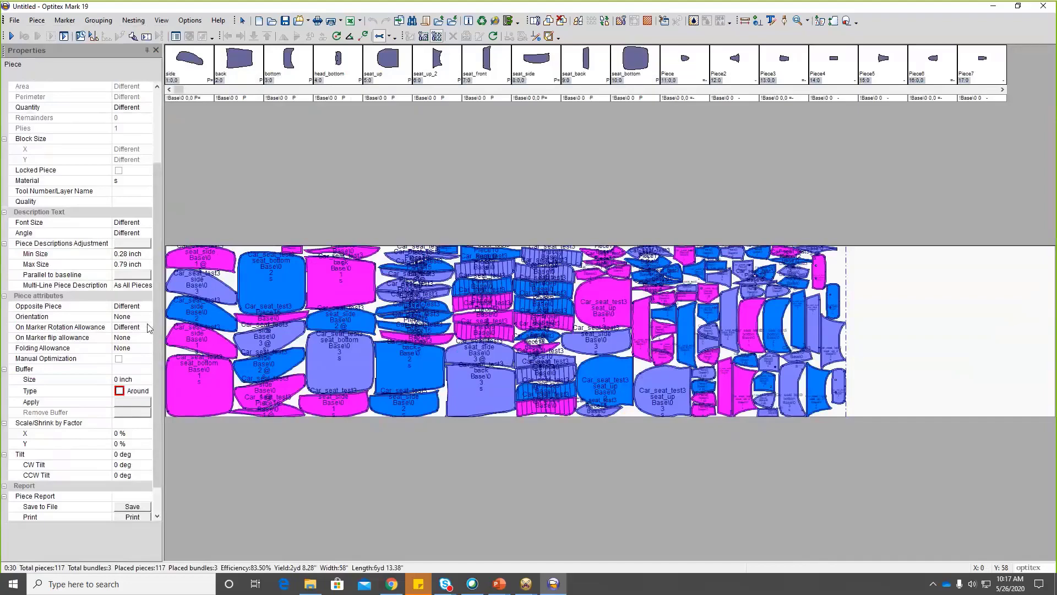
left_click(162, 398)
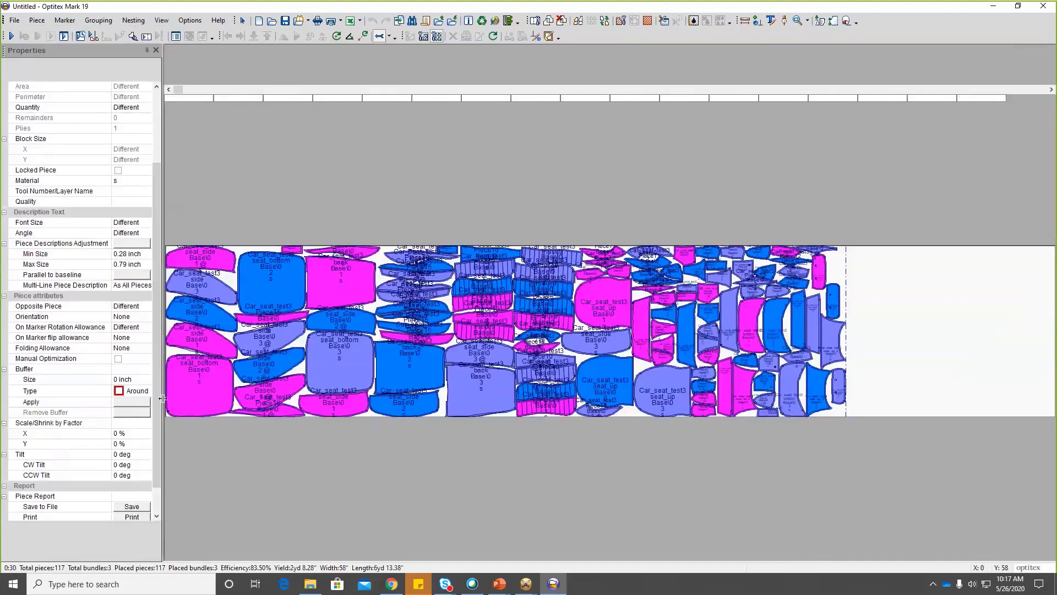
left_click(144, 329)
left_click(146, 327)
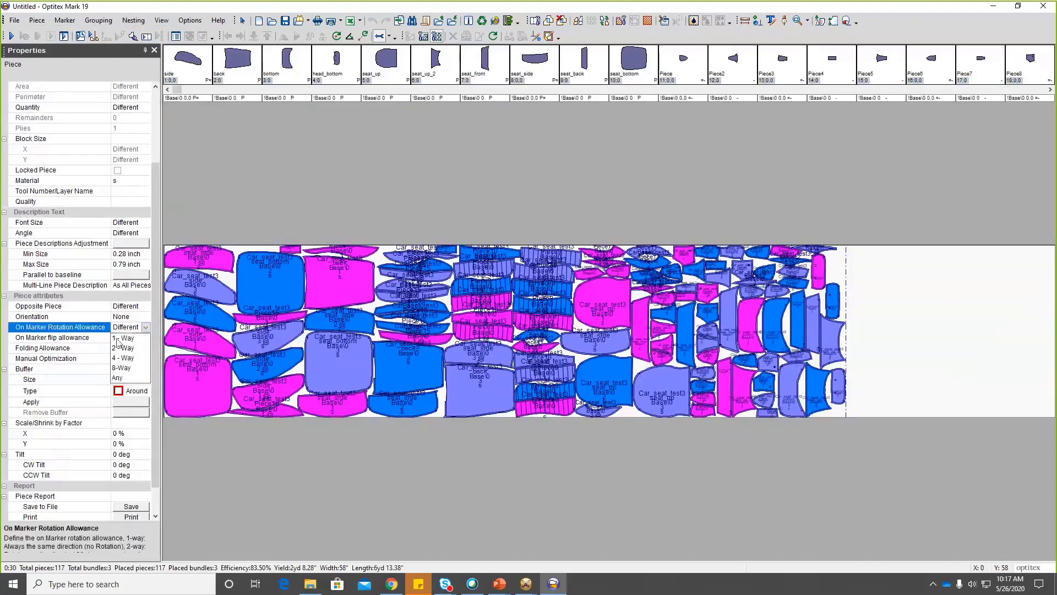
left_click(121, 338)
left_click(146, 327)
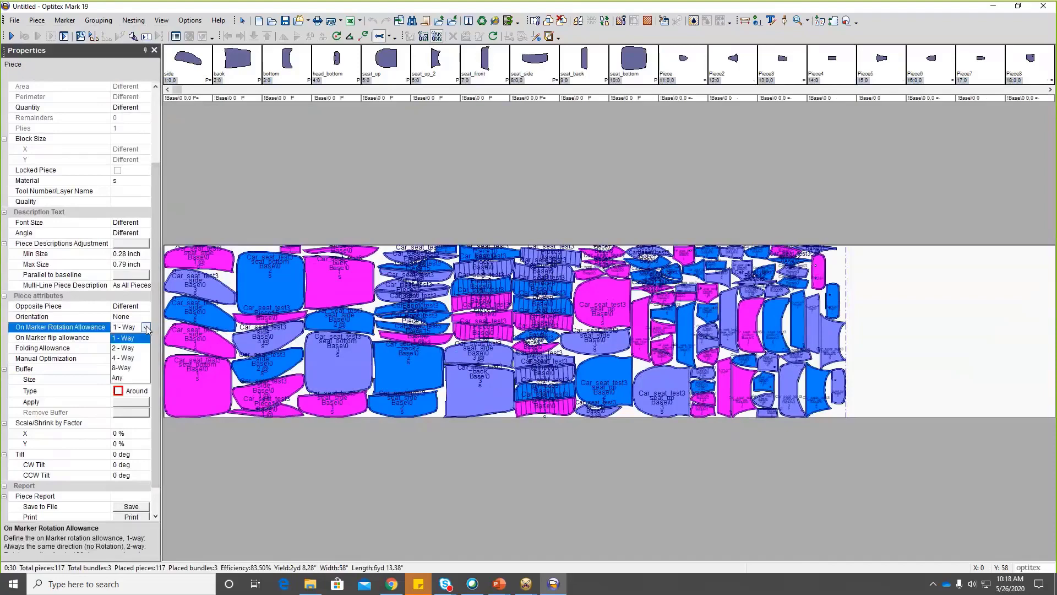
left_click(122, 348)
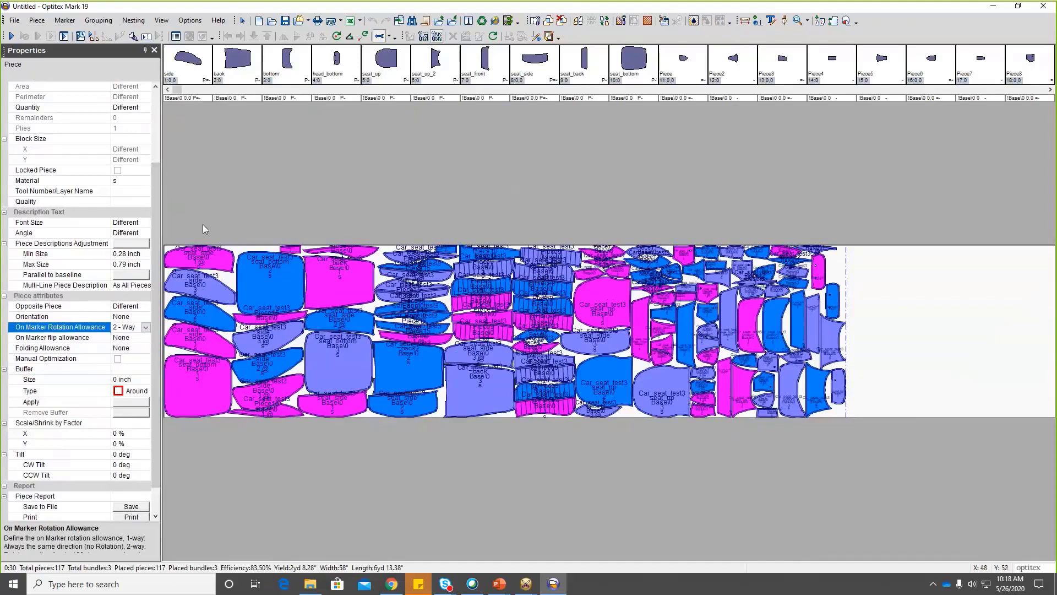
Clear the marker and rerun automatic nesting with the 2-Way rotation allowance
left_click(11, 35)
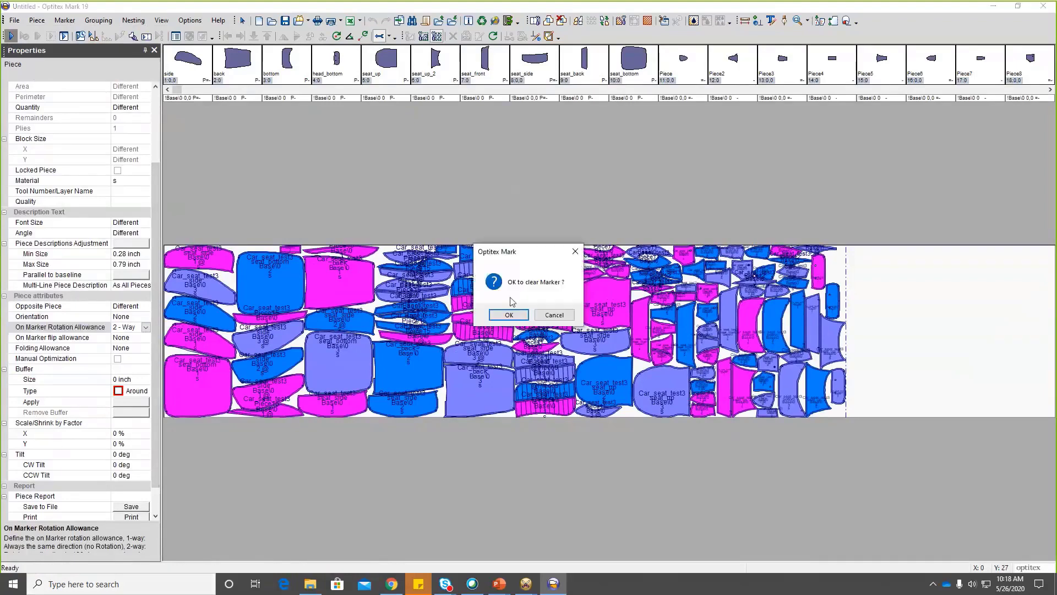
left_click(509, 315)
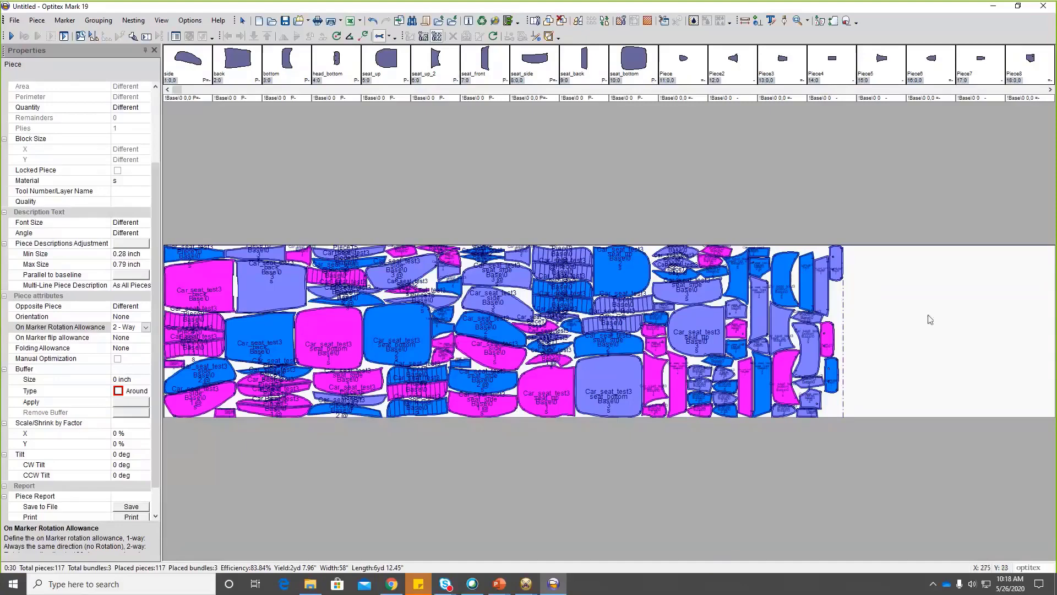
scroll(929, 320, "up", 3)
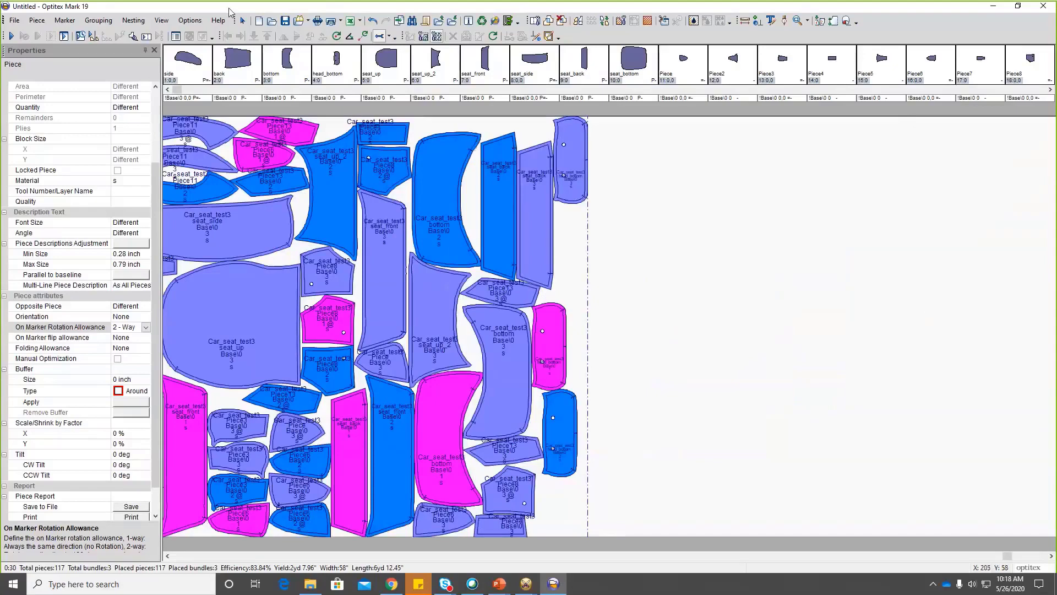
Open the Piece Display Attributes and turn off the display of Sew internals and notches
left_click(162, 20)
left_click(166, 38)
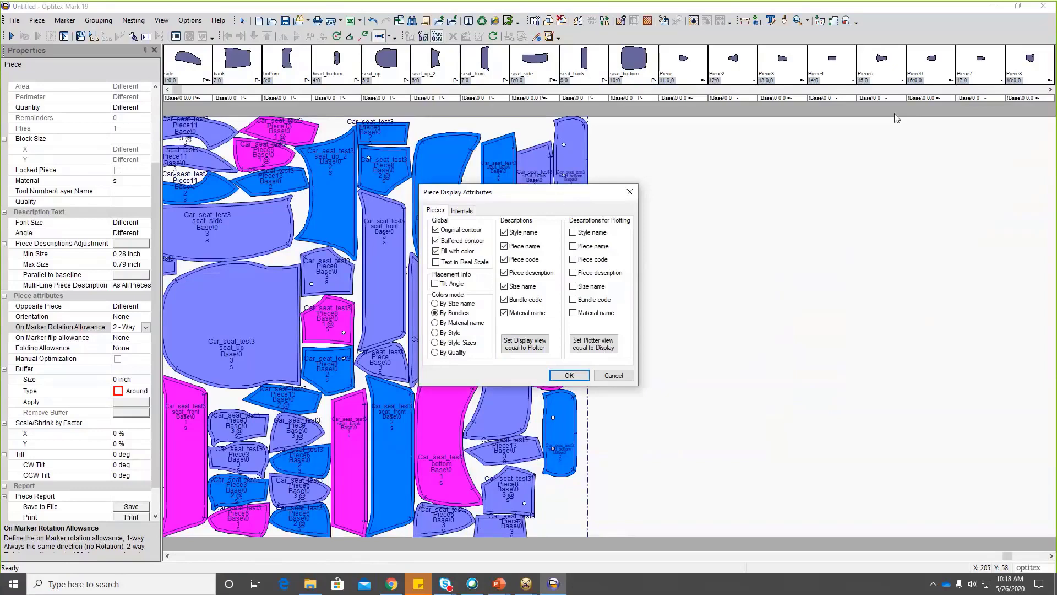
left_click_drag(560, 192, 896, 118)
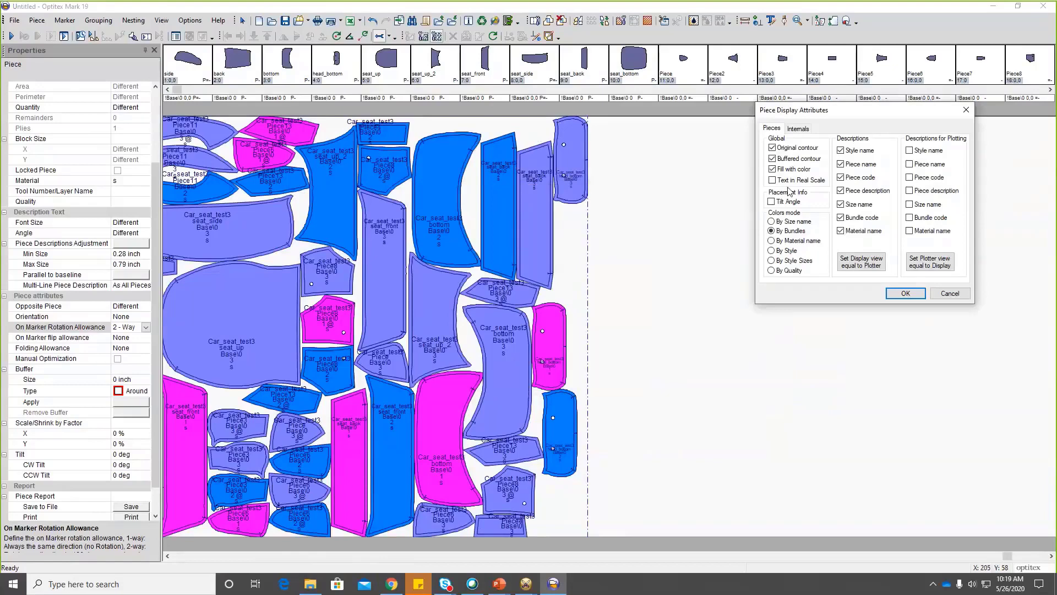
left_click(798, 128)
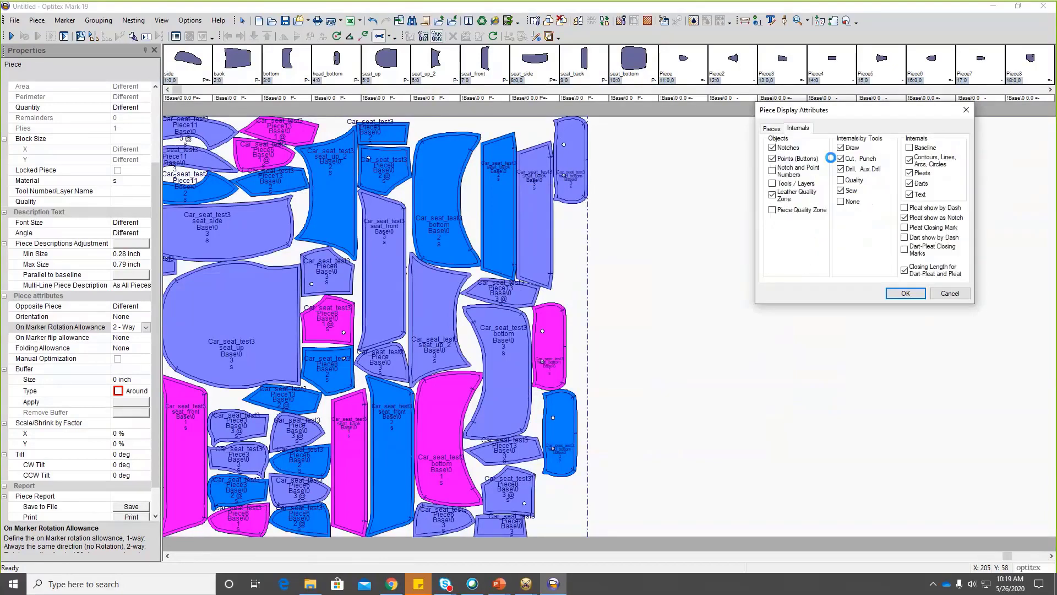
left_click(841, 190)
left_click(774, 149)
Turn off all on-screen piece descriptions, from style name and piece name through size name, bundle code and material name, and apply the display settings
left_click(770, 129)
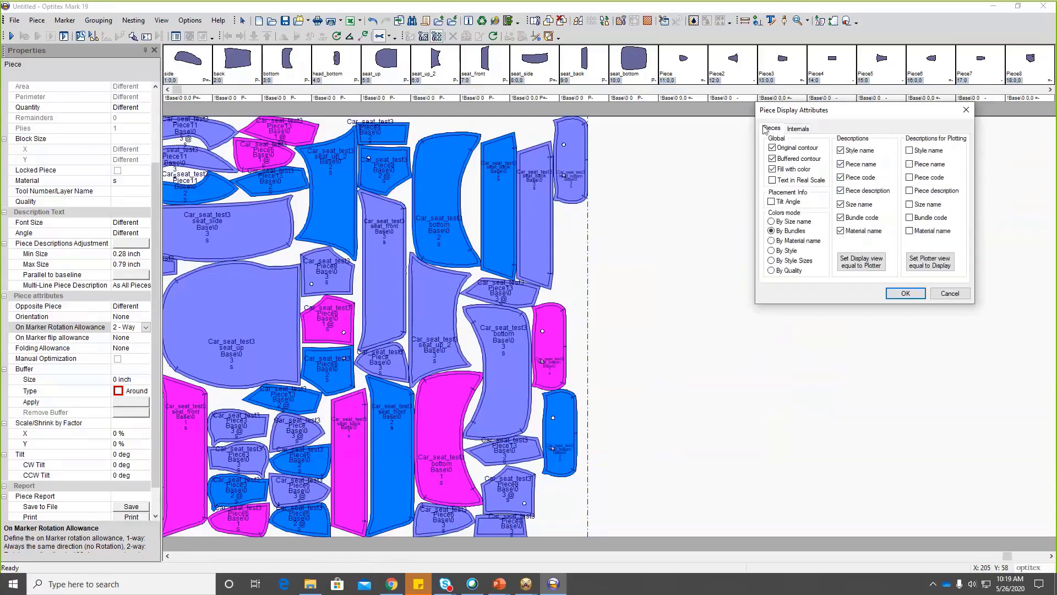
left_click(840, 164)
left_click(841, 177)
left_click(840, 190)
left_click(841, 204)
left_click(841, 217)
left_click(841, 231)
left_click(905, 293)
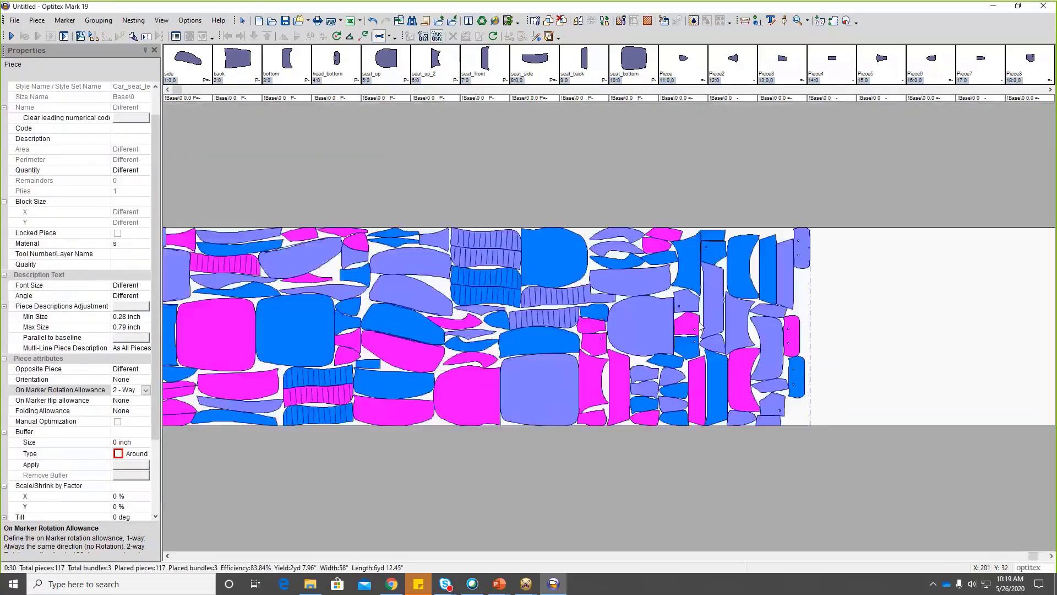
Take a bottom piece out of the nest, place it on the marker again and move it into the empty area past the nested pieces
scroll(500, 289, "down", 2)
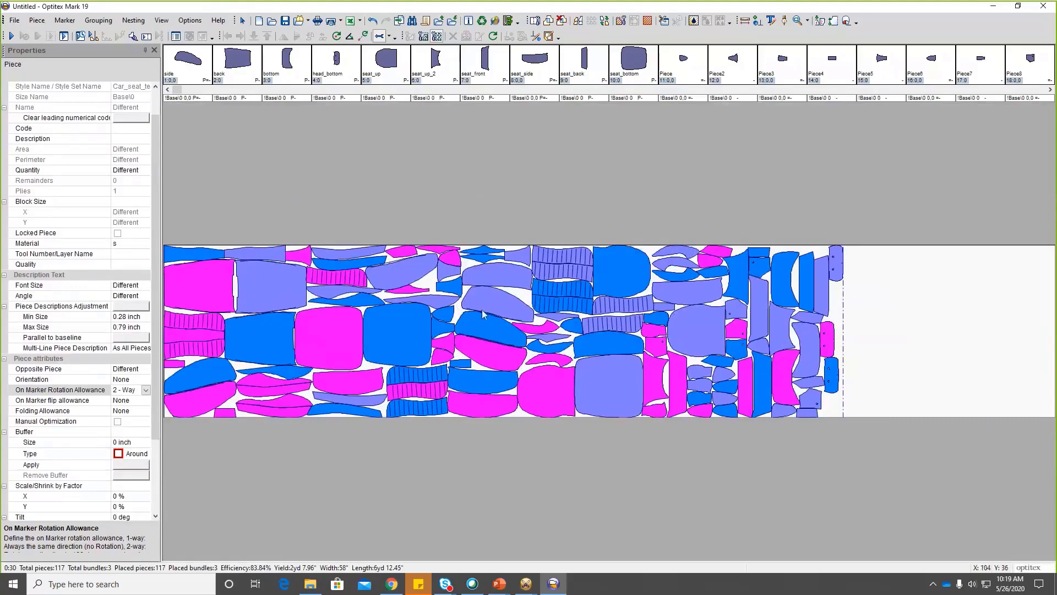
double_click(785, 290)
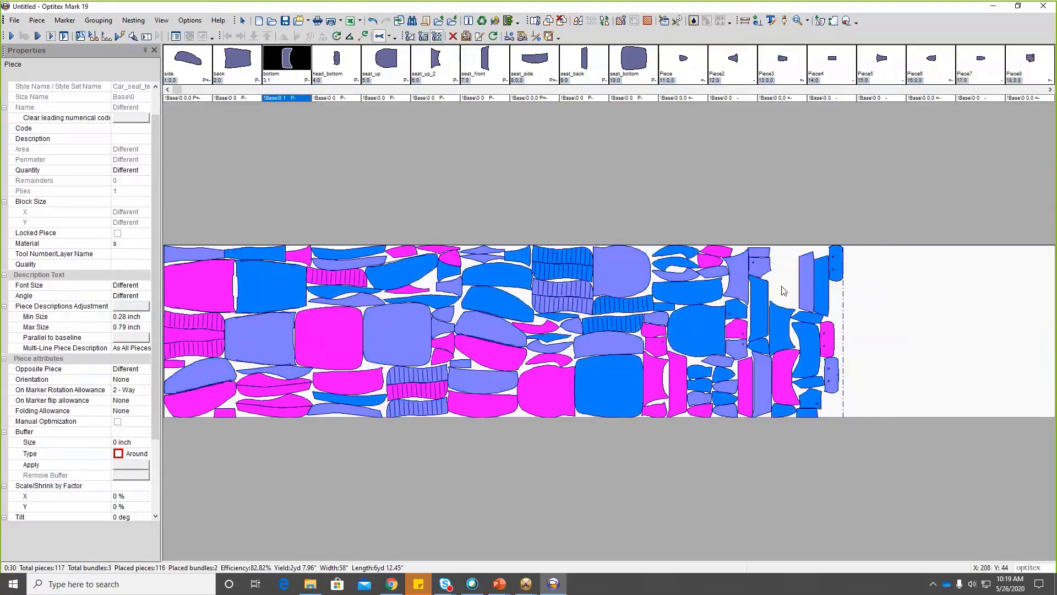
double_click(287, 77)
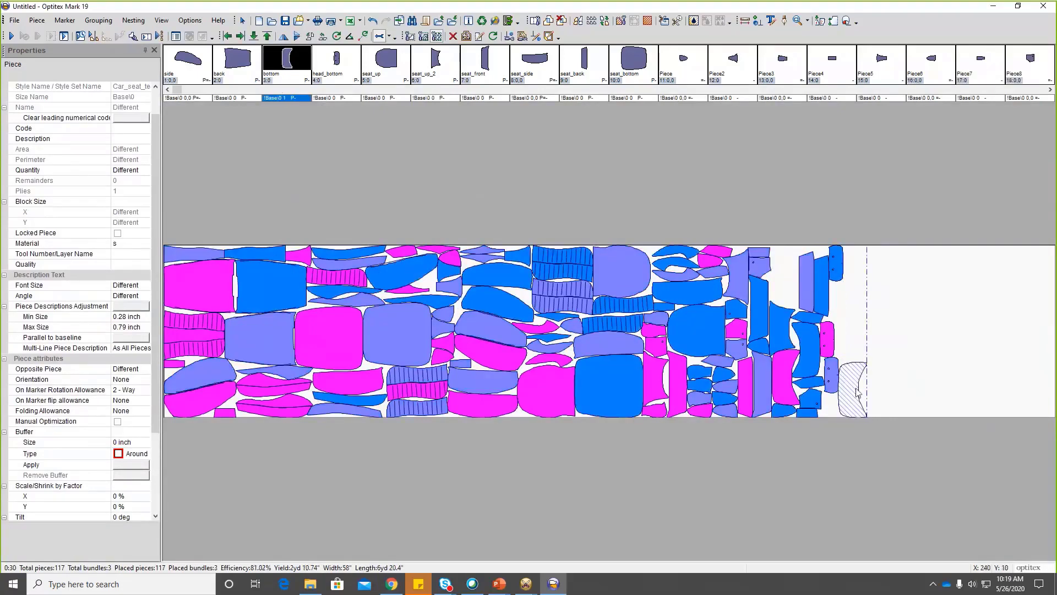
left_click_drag(858, 392, 925, 356)
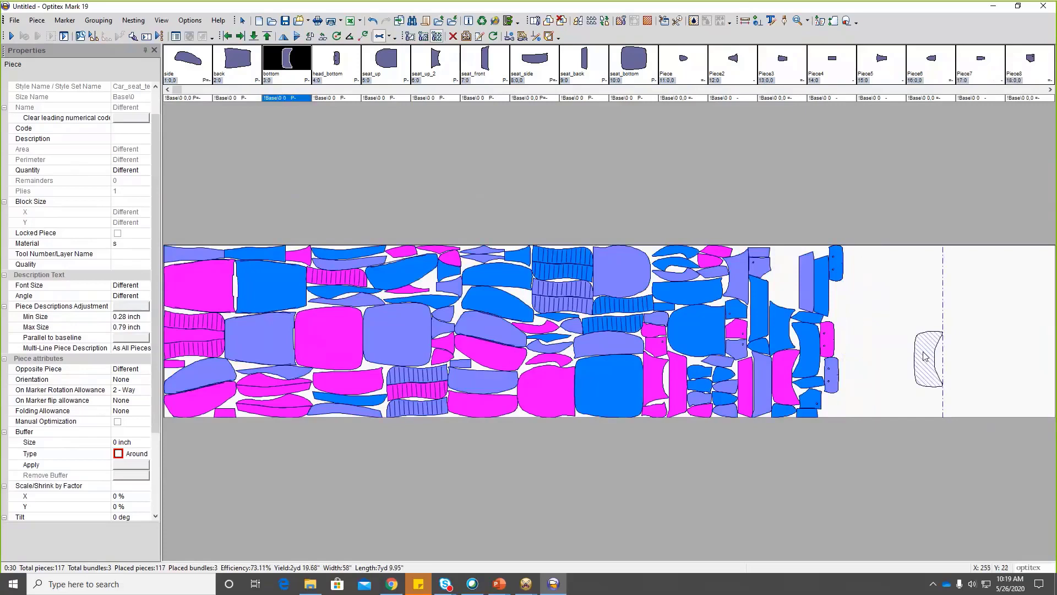
Turn the separated bottom piece around by 180 degrees several times on the marker
right_click(926, 356)
right_click(926, 358)
right_click(927, 360)
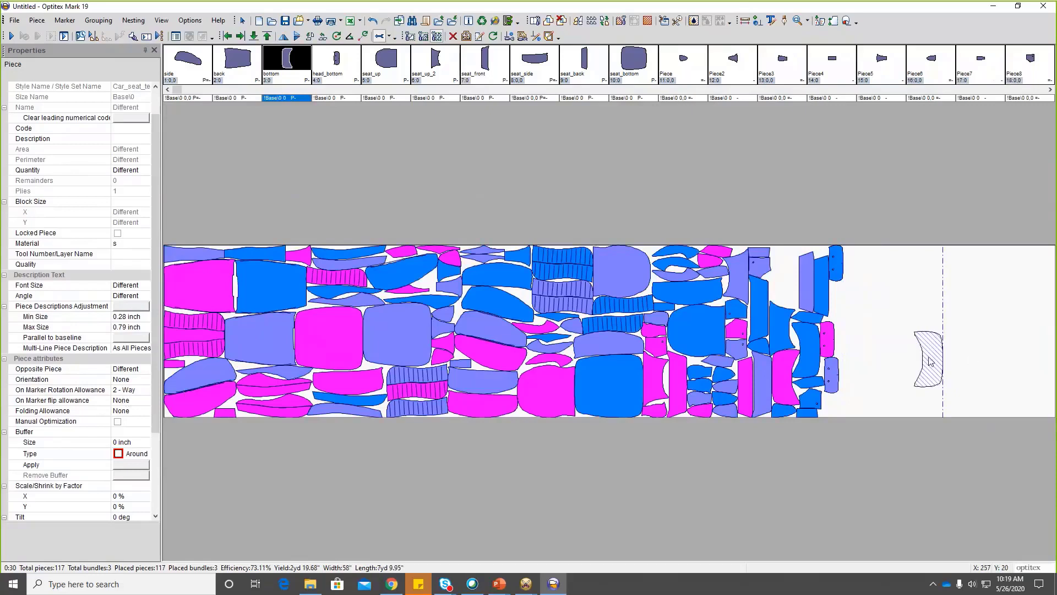
key("h")
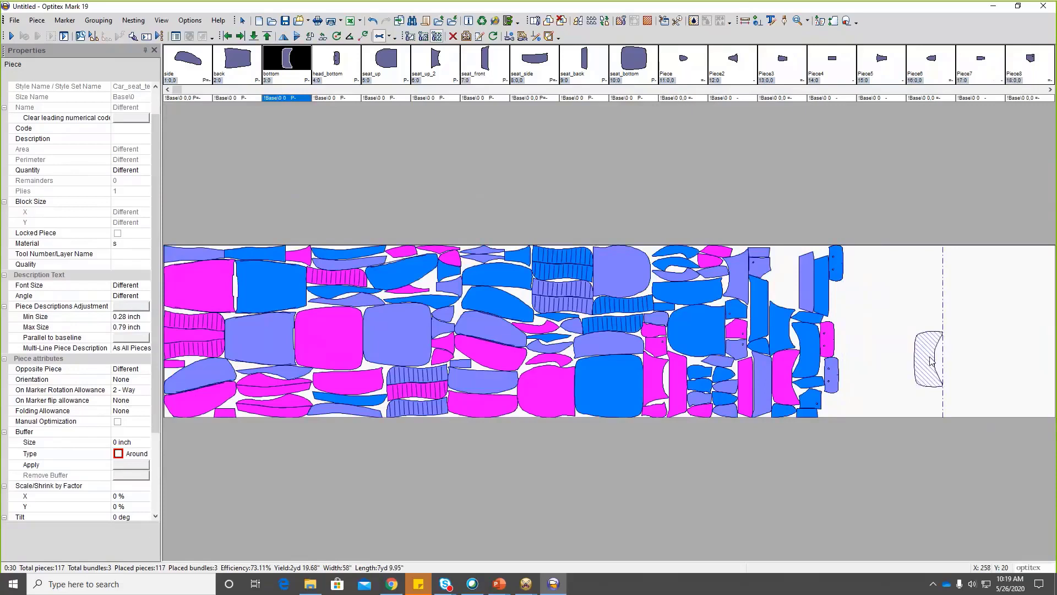
key("h")
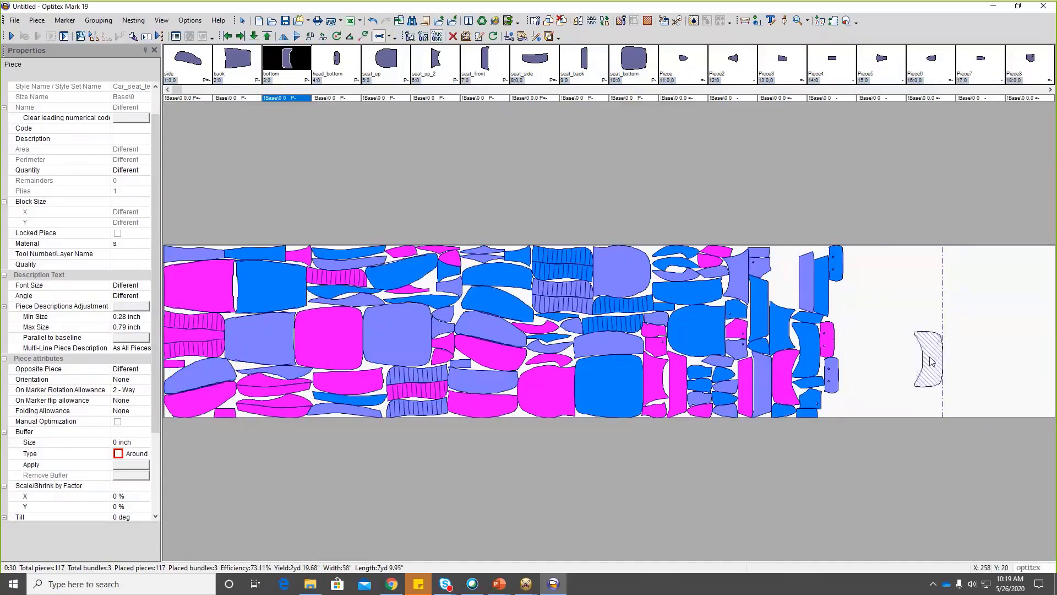
Set the pieces' On Marker Rotation Allowance to Any and rotate the separated bottom piece through intermediate angles
left_click(139, 391)
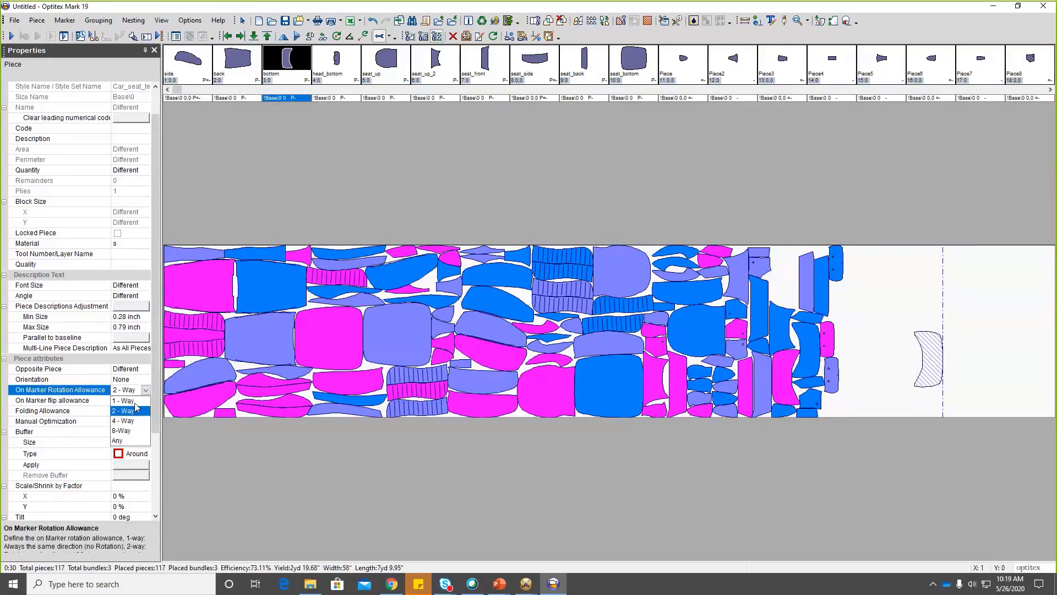
left_click(123, 441)
left_click(930, 363)
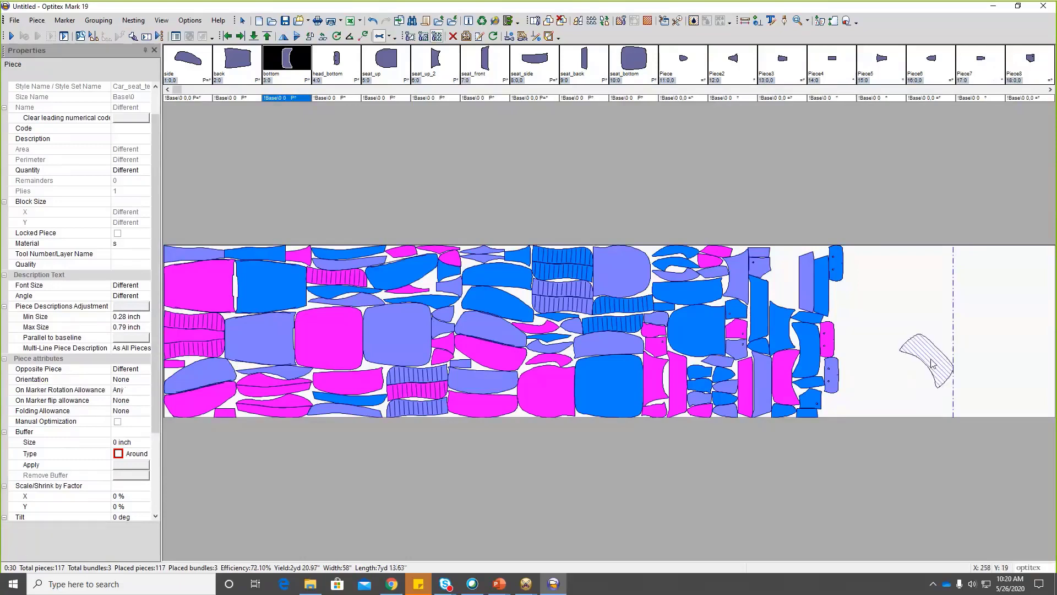
scroll(934, 362, "down", 1)
scroll(925, 361, "down", 1)
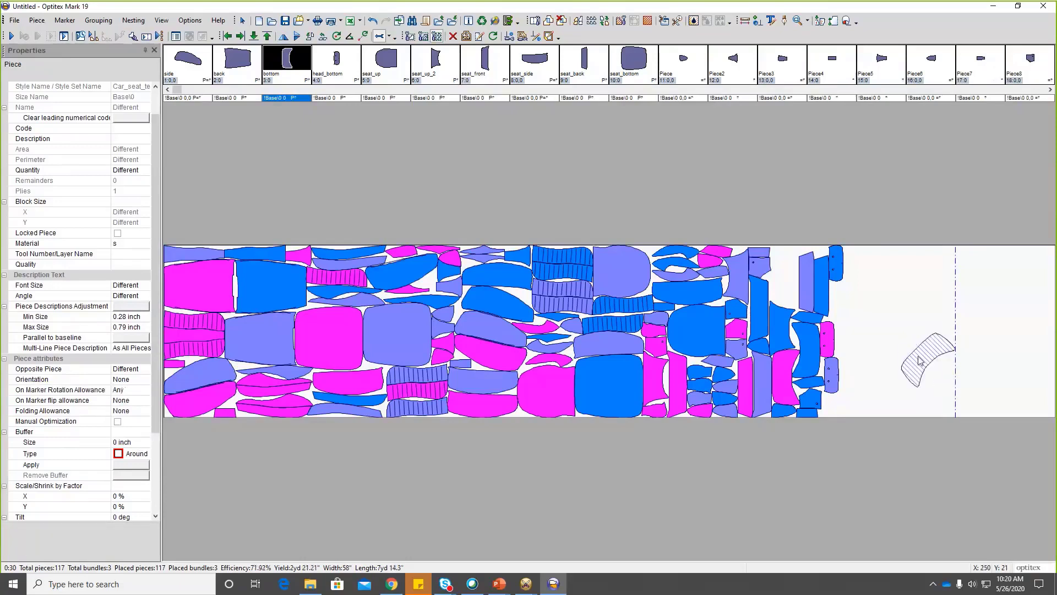
scroll(920, 362, "down", 2)
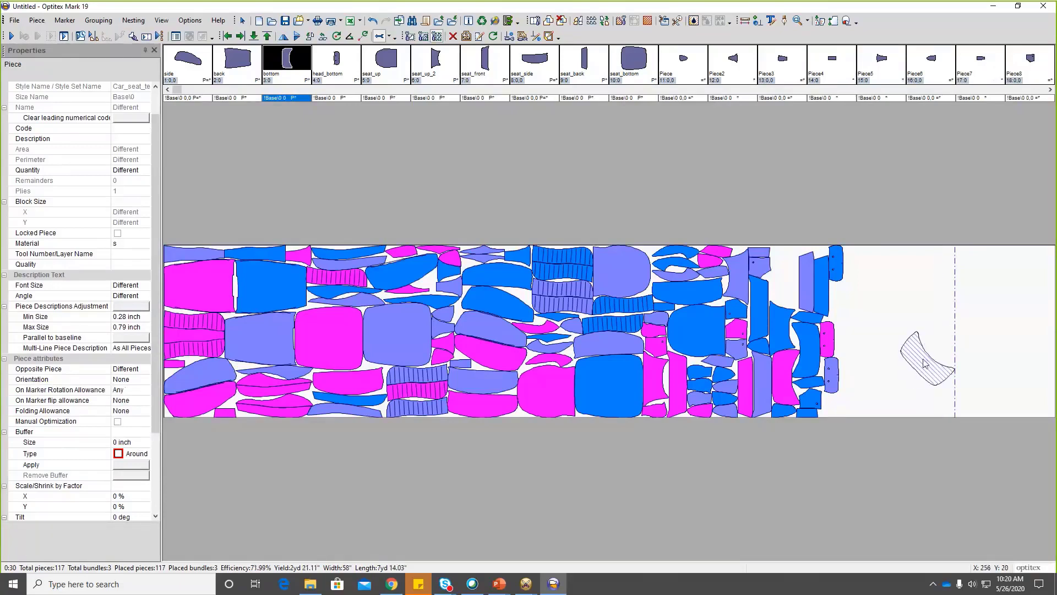
scroll(924, 363, "down", 3)
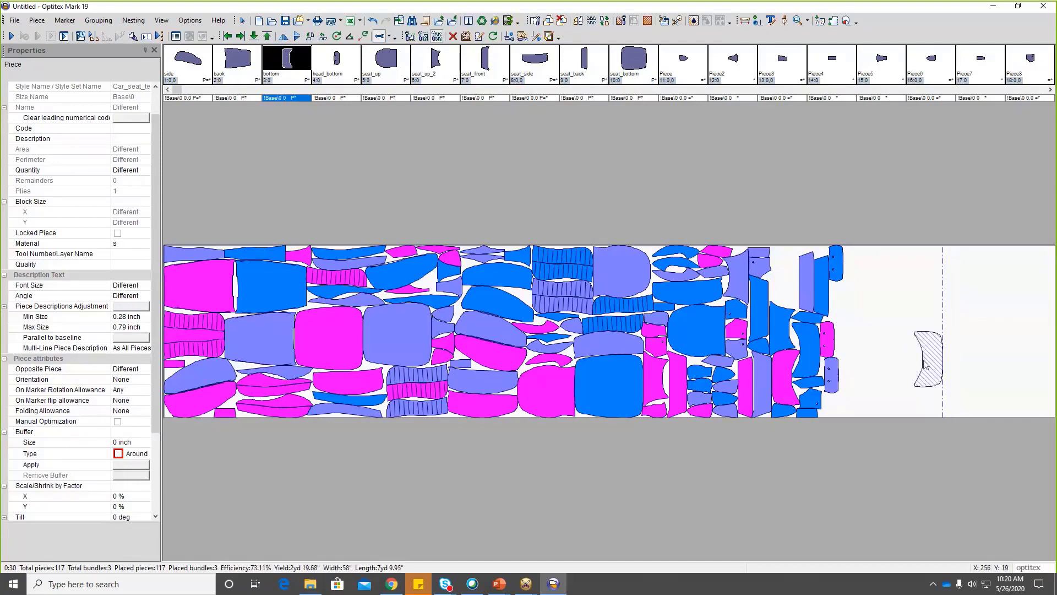
left_click(915, 358)
Apply a .0625 inch Around buffer to all pieces, including those already placed on the marker
left_click(137, 442)
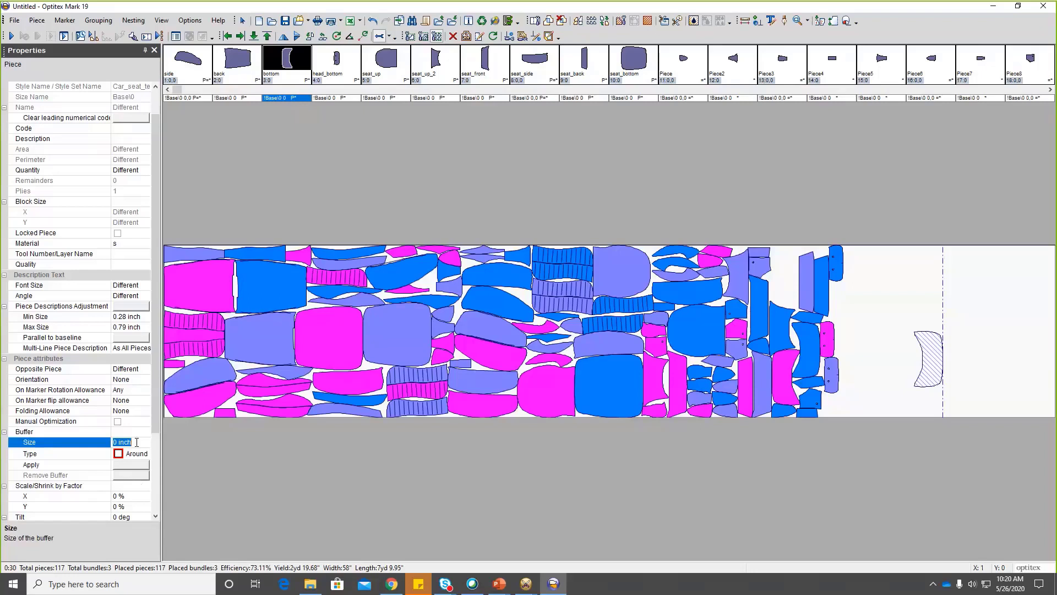
key("BackSpace")
type(".0625")
left_click(130, 466)
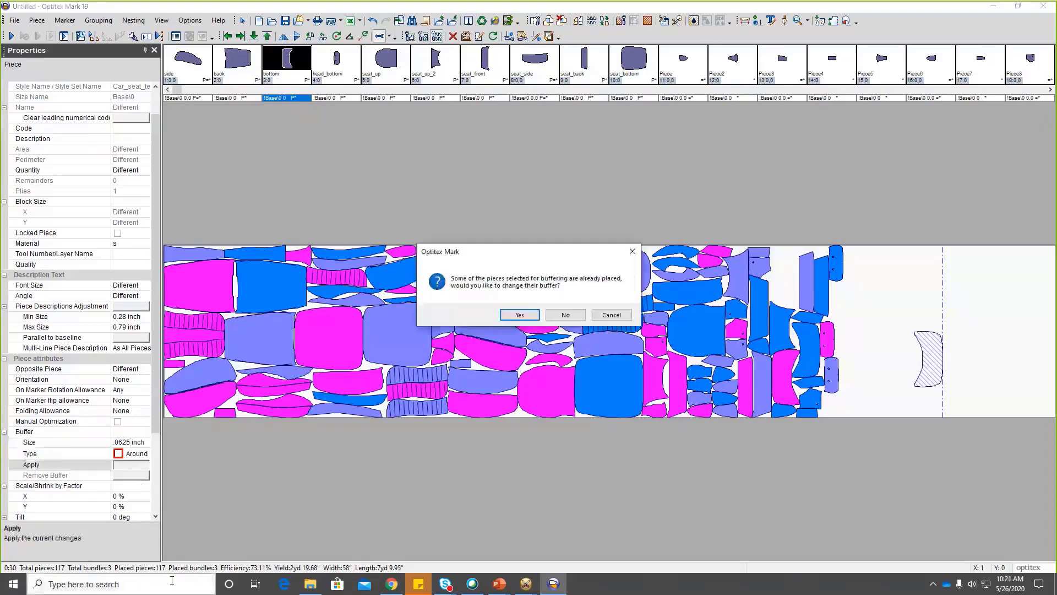
left_click(519, 315)
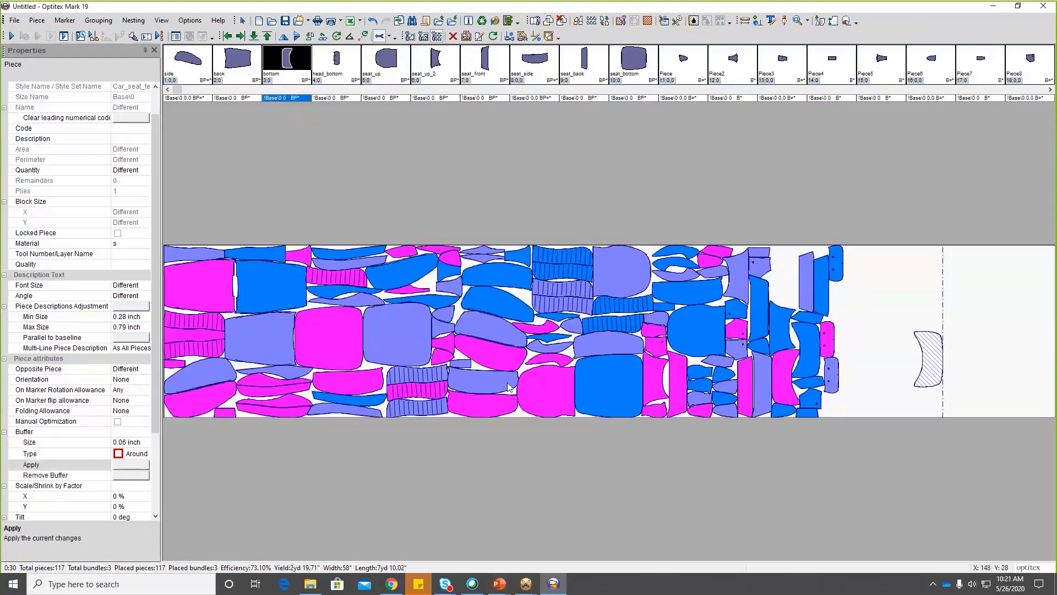
Inspect the piece buffers up close, clear the marker, rerun automatic nesting with the buffered pieces and stop it early
scroll(600, 408, "up", 2)
scroll(720, 362, "up", 2)
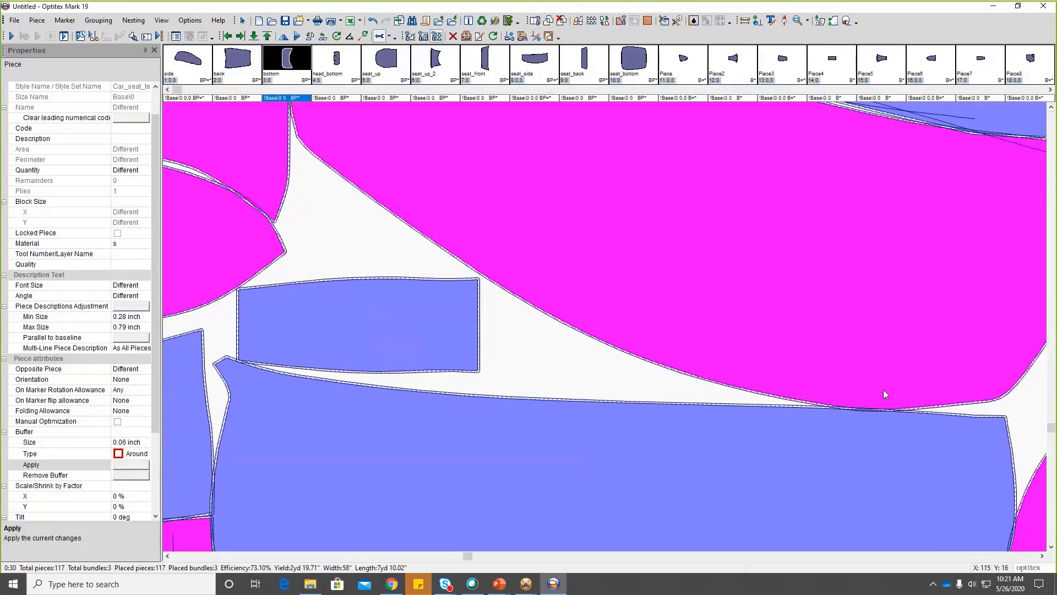
scroll(578, 431, "down", 5)
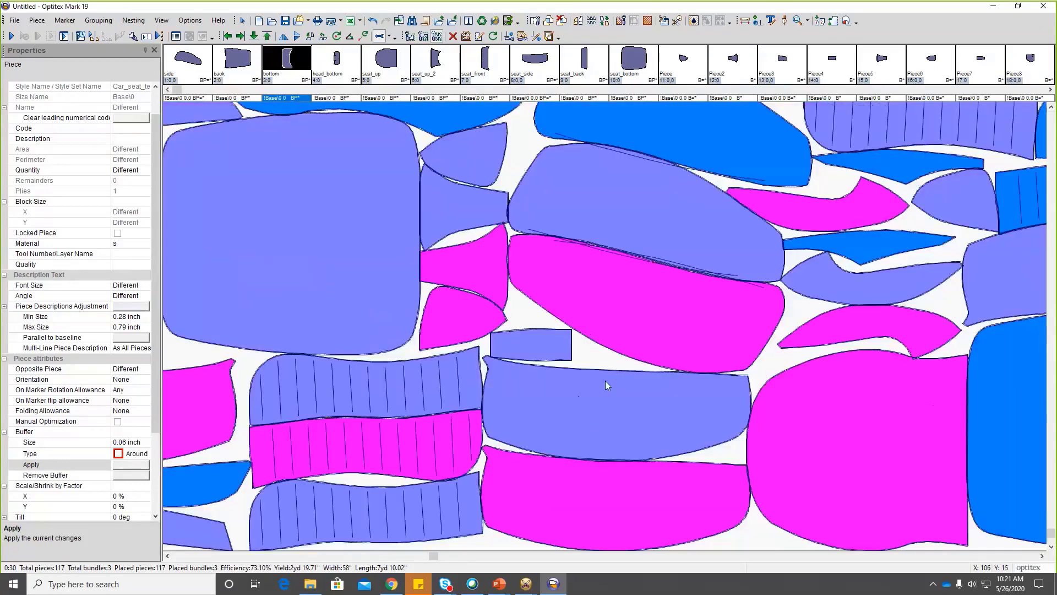
scroll(606, 433, "down", 2)
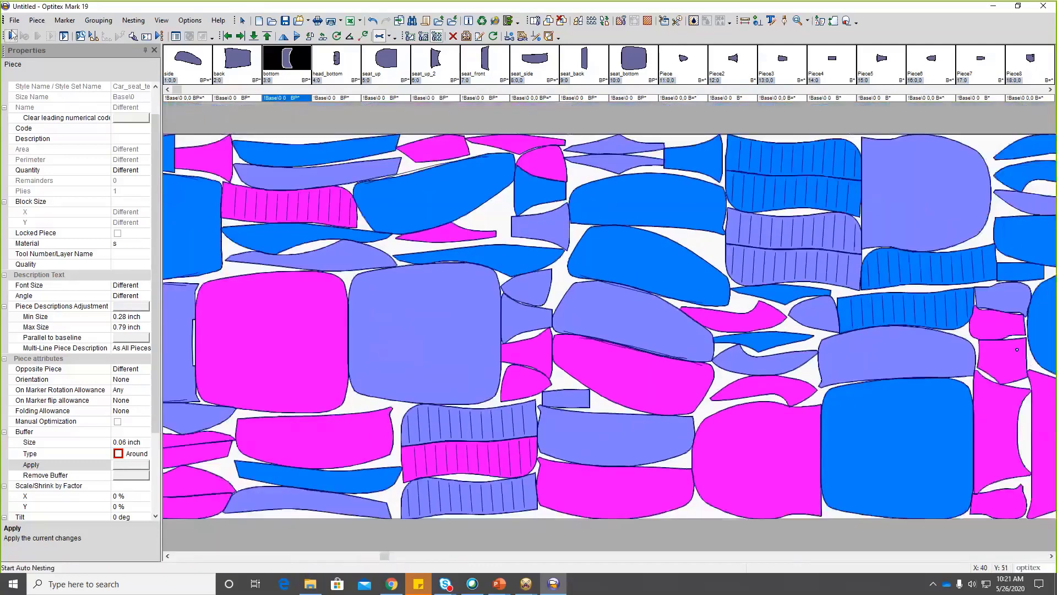
left_click(11, 36)
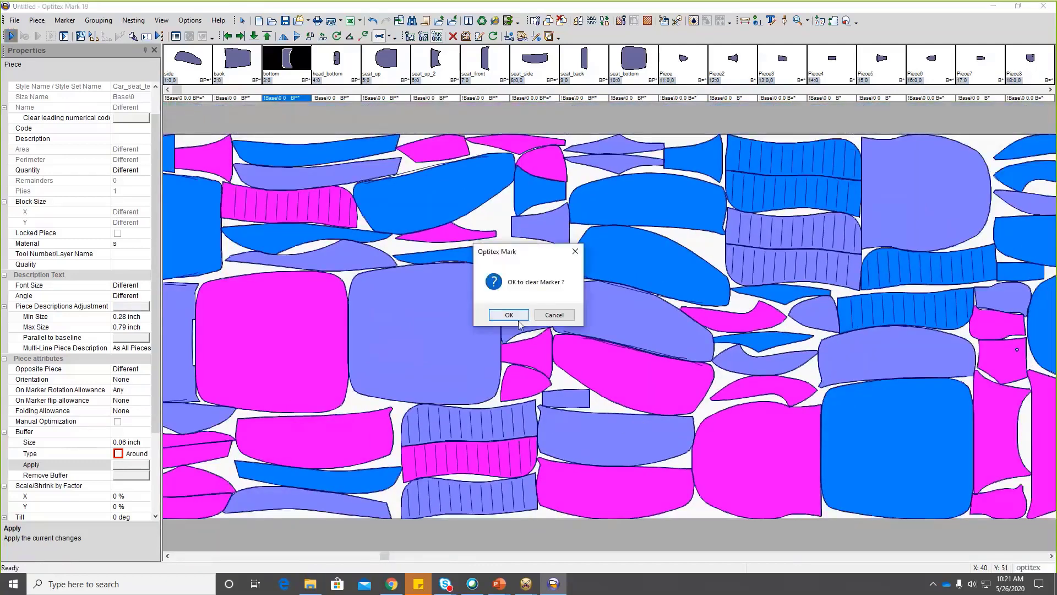
left_click(509, 314)
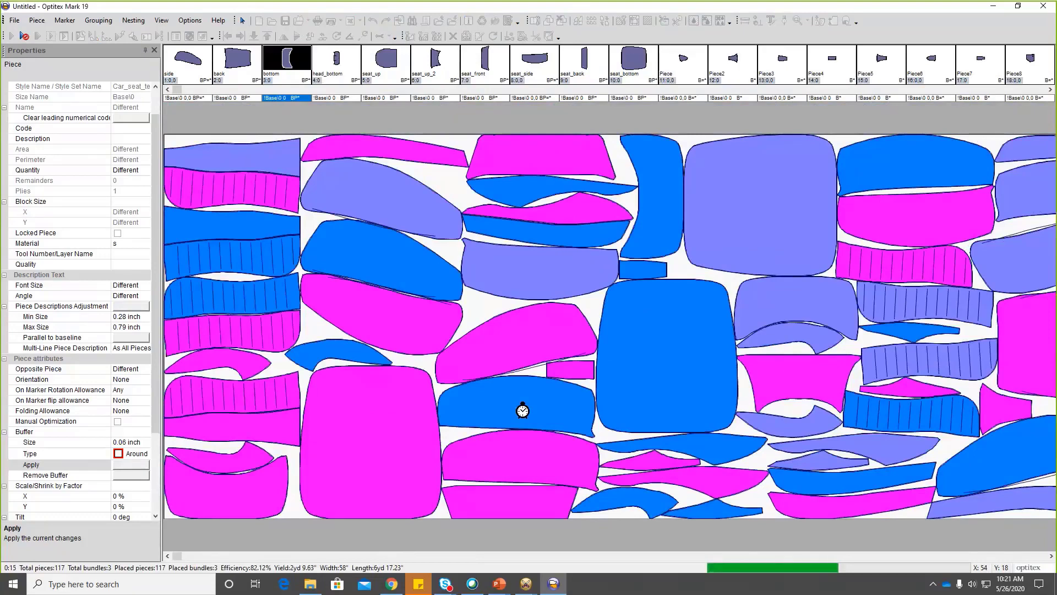
left_click(22, 36)
scroll(606, 330, "up", 2)
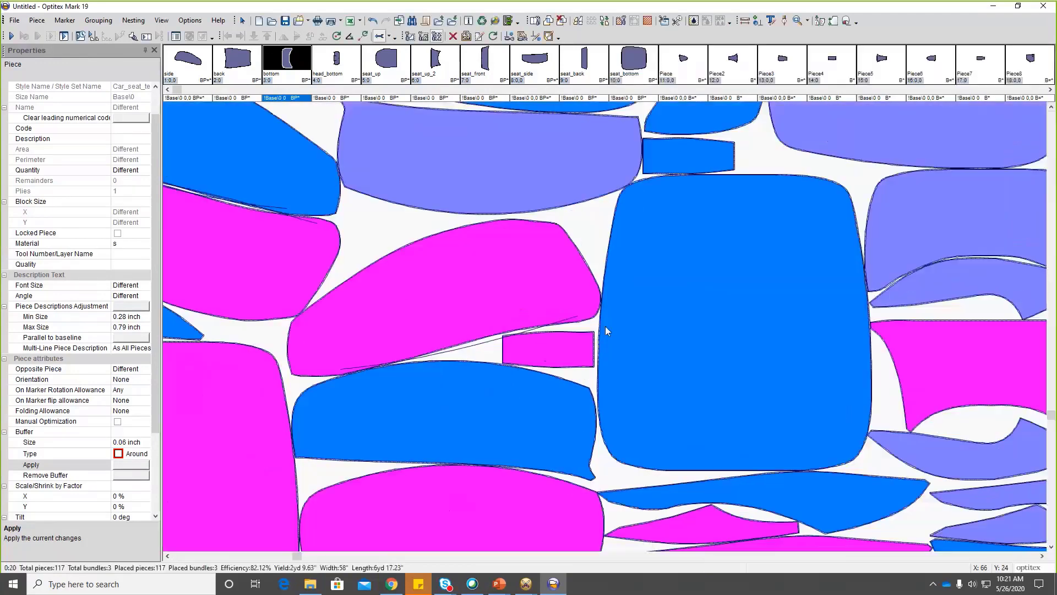
Export the full marker report to Excel on the desktop under the file name carseat.xlsx
scroll(575, 361, "down", 2)
scroll(575, 360, "down", 3)
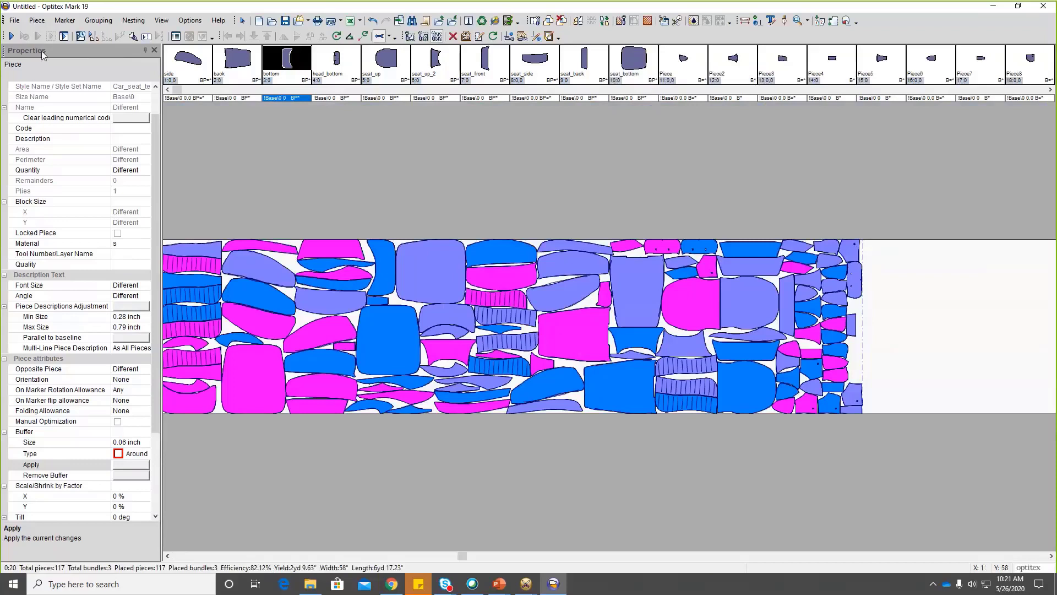
left_click(14, 20)
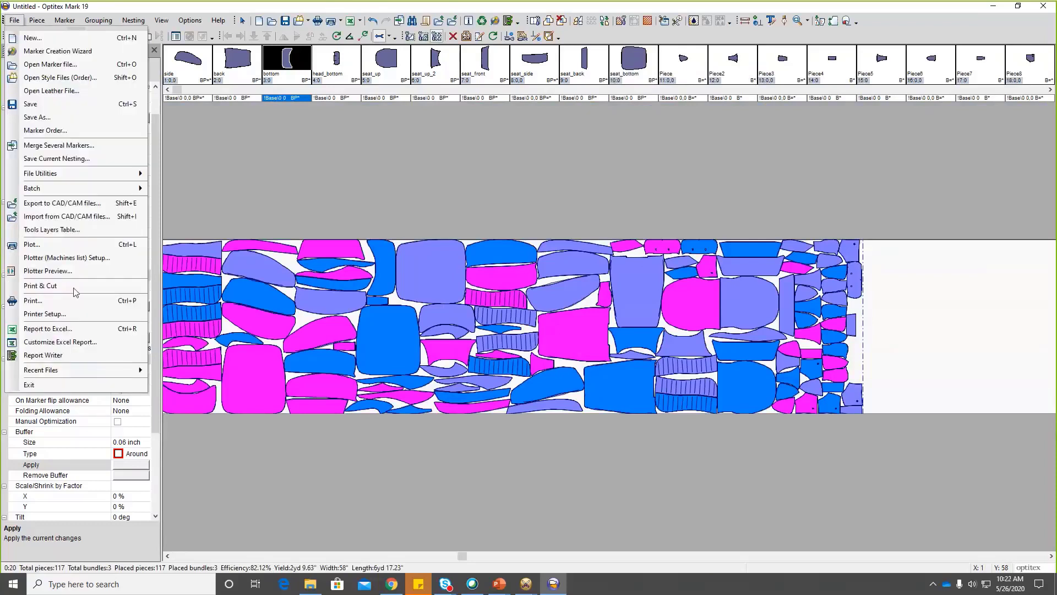
left_click(75, 329)
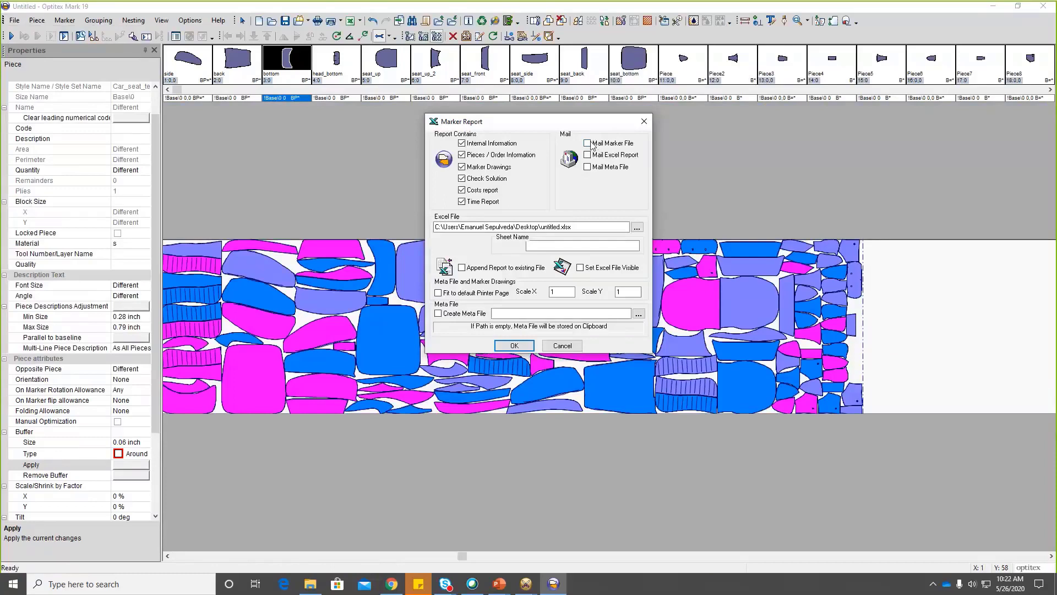
left_click(578, 228)
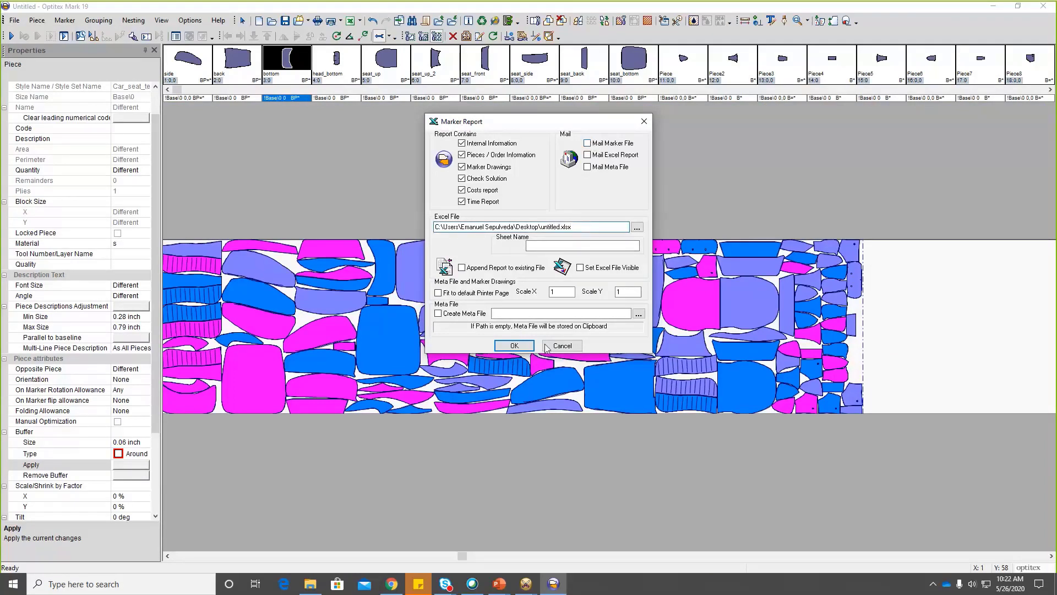
left_click_drag(560, 228, 539, 230)
key("BackSpace")
type("carsea")
left_click(514, 346)
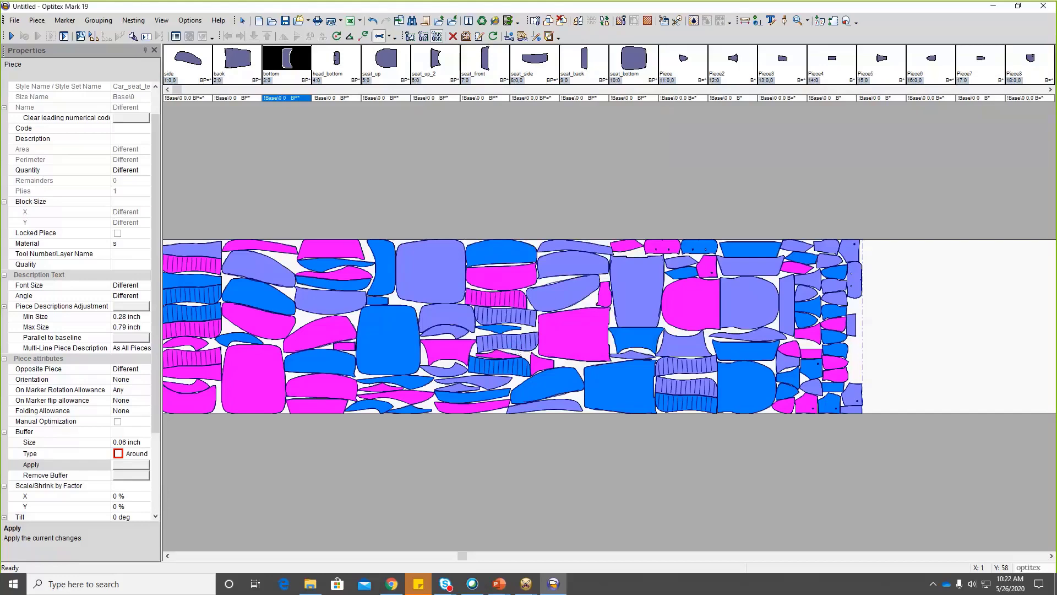
Open the carseat workbook from the desktop and bring its Excel window in front of the slide show
key("super+d")
double_click(107, 256)
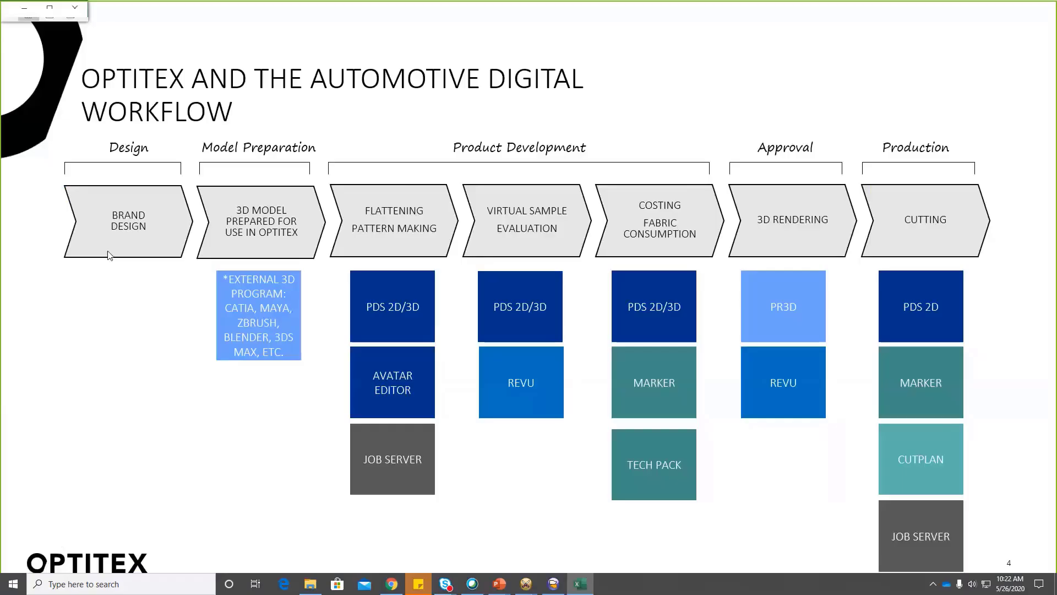
left_click(580, 584)
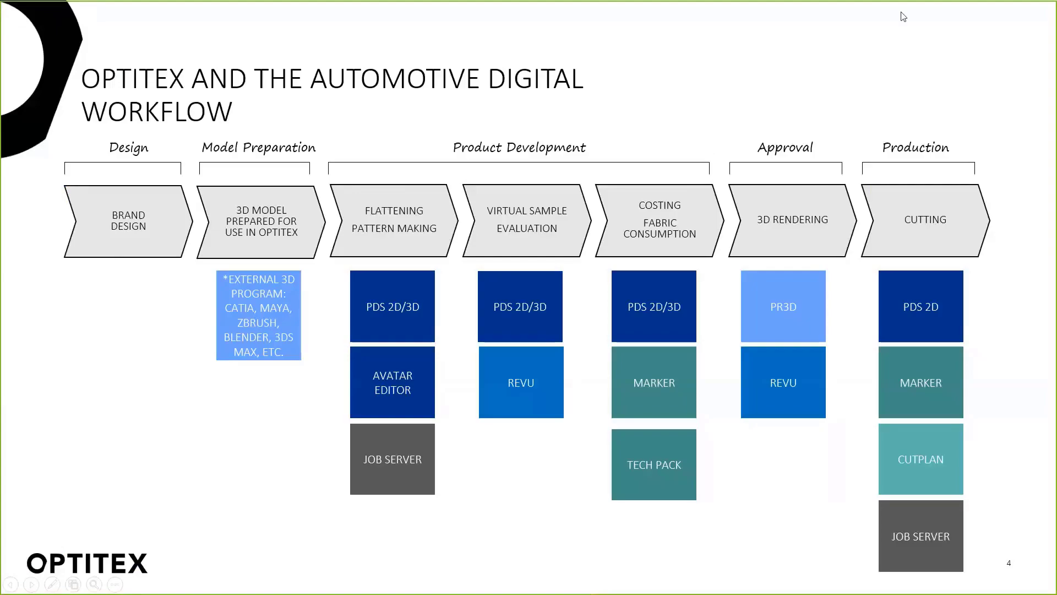
key("Escape")
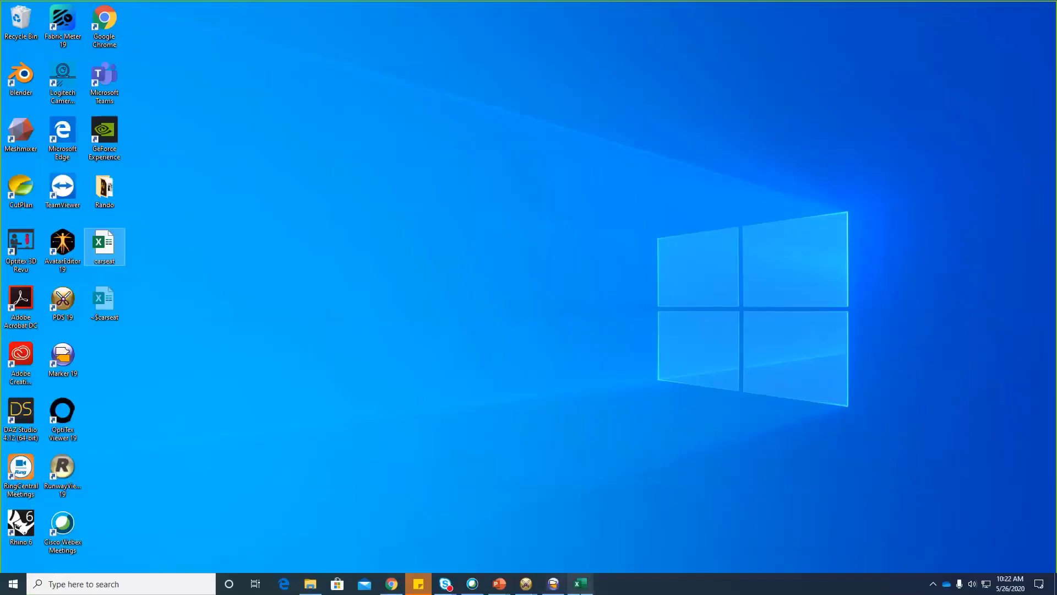
left_click(580, 584)
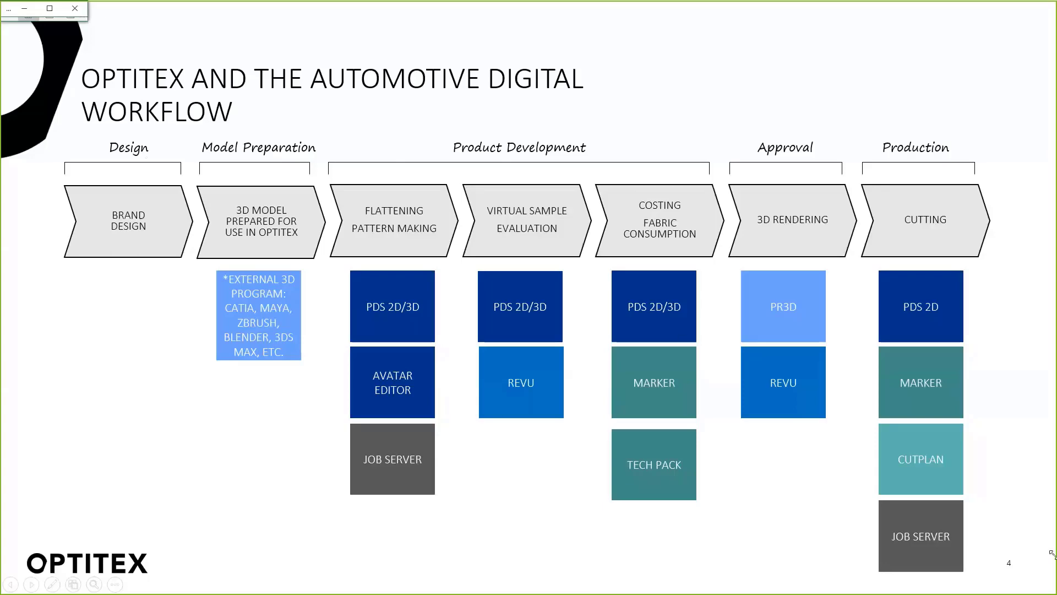
key("alt+Tab")
Examine the report's Marker File and General Information sections, including marker width, length, efficiency and yield
scroll(688, 386, "down", 3, "ctrl")
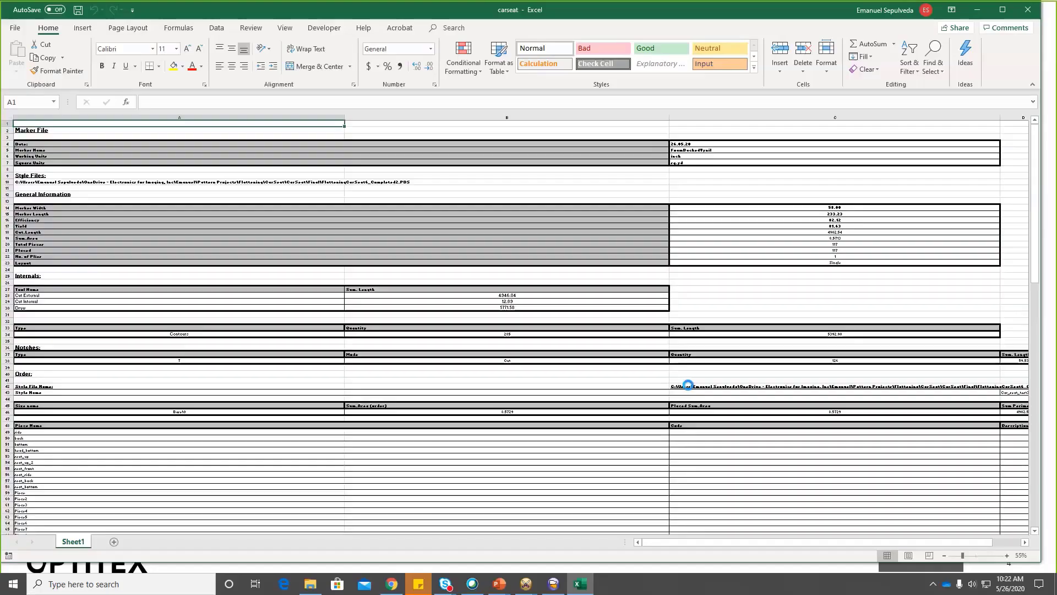
scroll(688, 383, "down", 1, "ctrl")
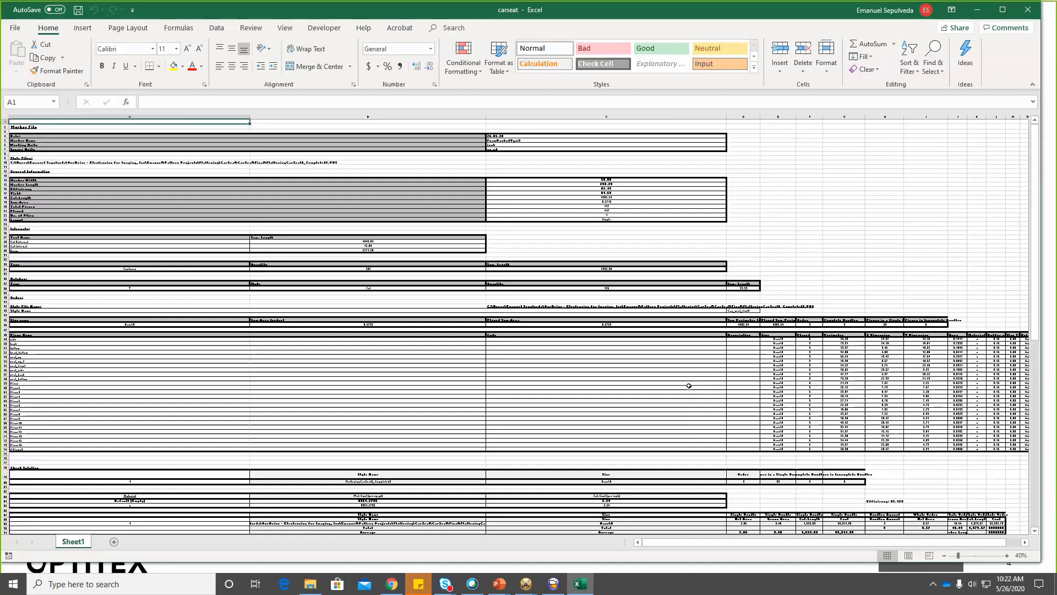
scroll(686, 383, "up", 4, "ctrl")
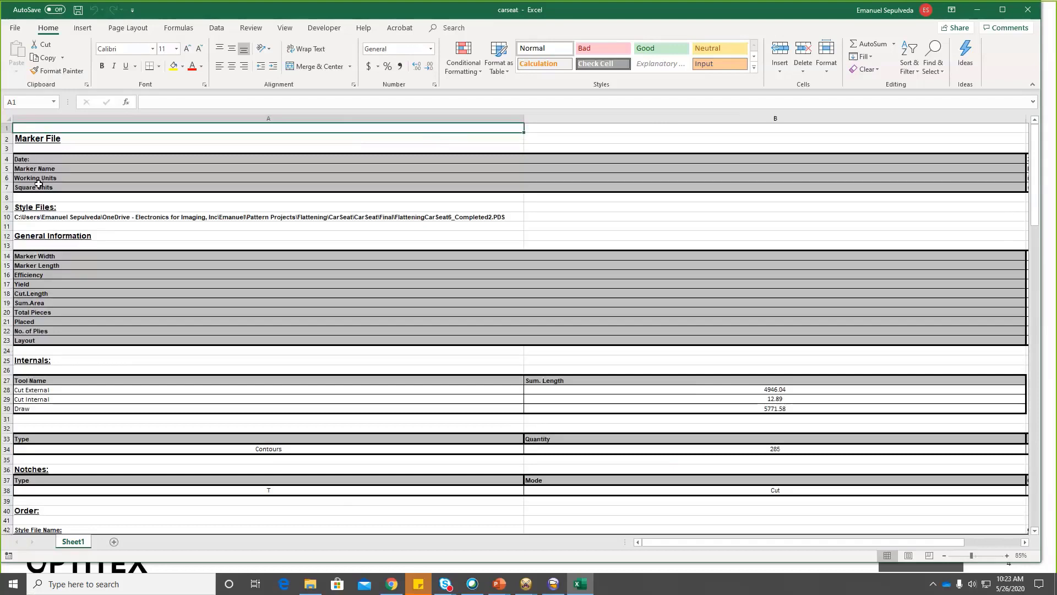
scroll(141, 237, "down", 3)
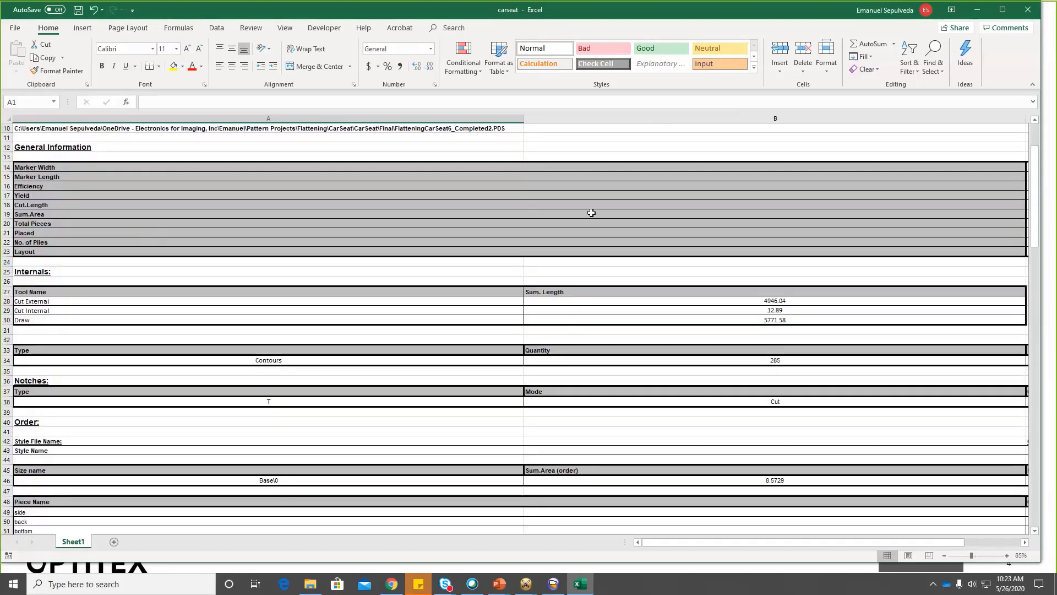
left_click_drag(670, 545, 685, 544)
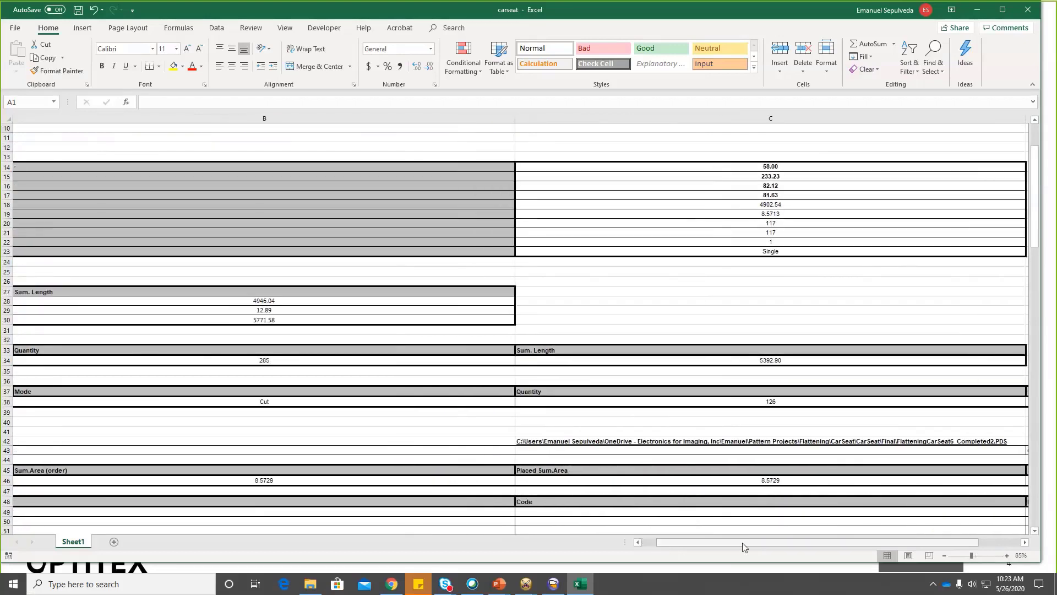
left_click_drag(742, 543, 695, 524)
Look through the report's piece order list, Check Solution costs, time calculations and marker drawing
scroll(659, 360, "down", 1, "ctrl")
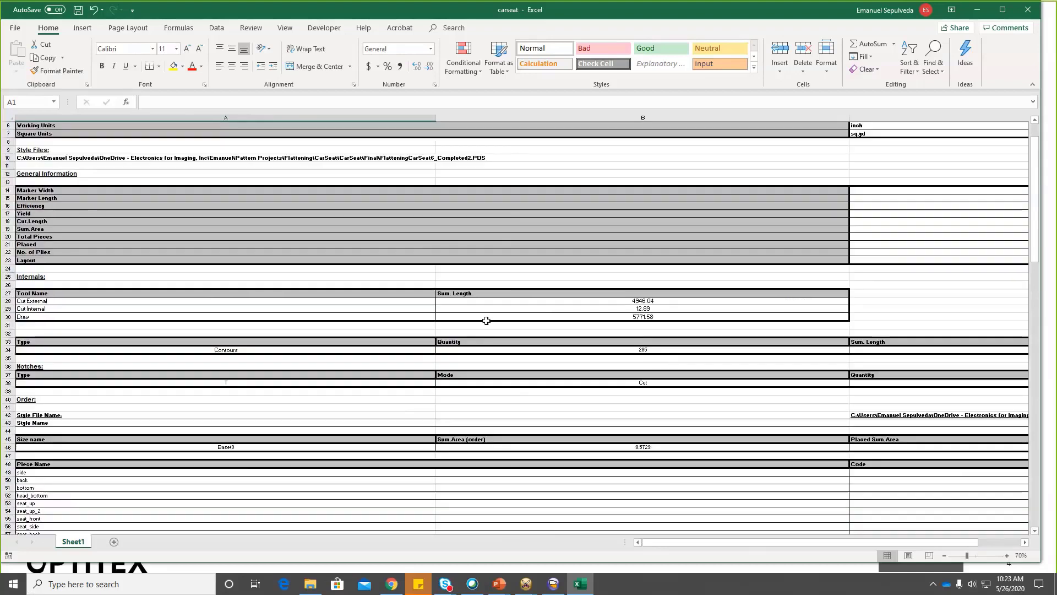
scroll(614, 275, "down", 10)
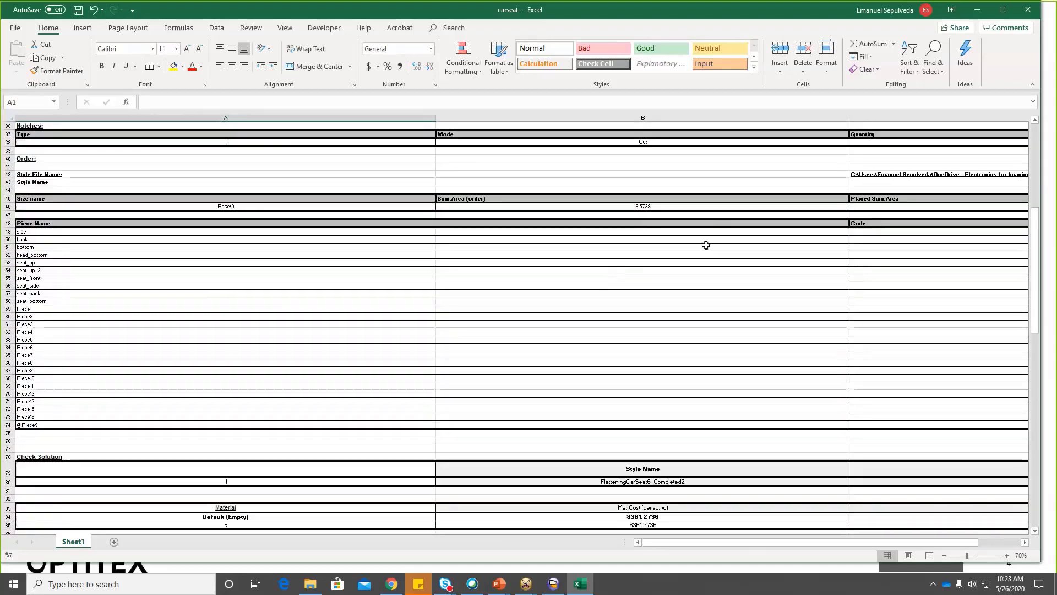
scroll(559, 324, "down", 2)
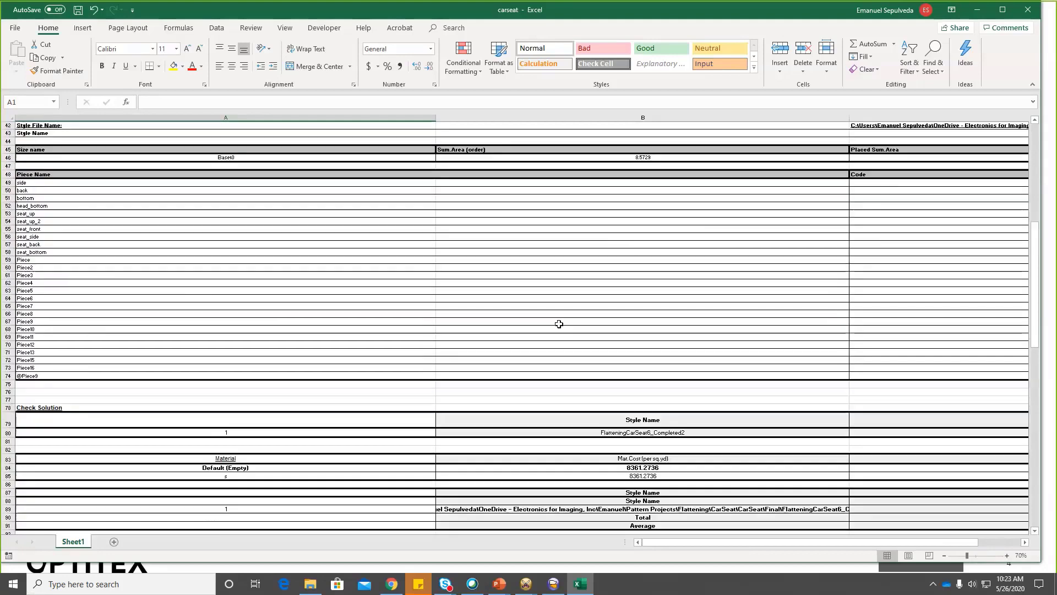
scroll(559, 324, "down", 20)
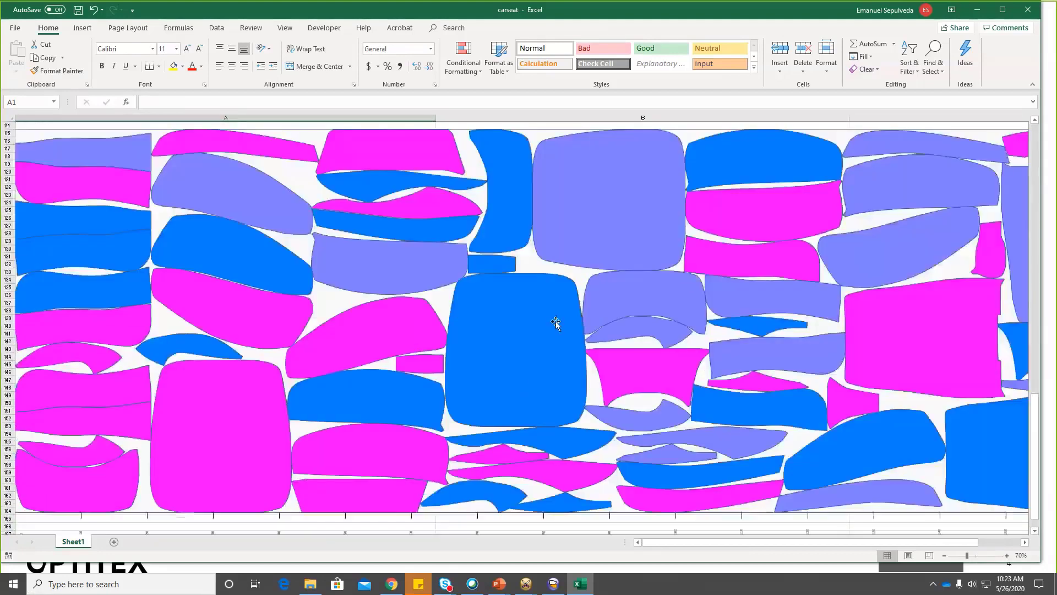
scroll(554, 319, "down", 3, "ctrl")
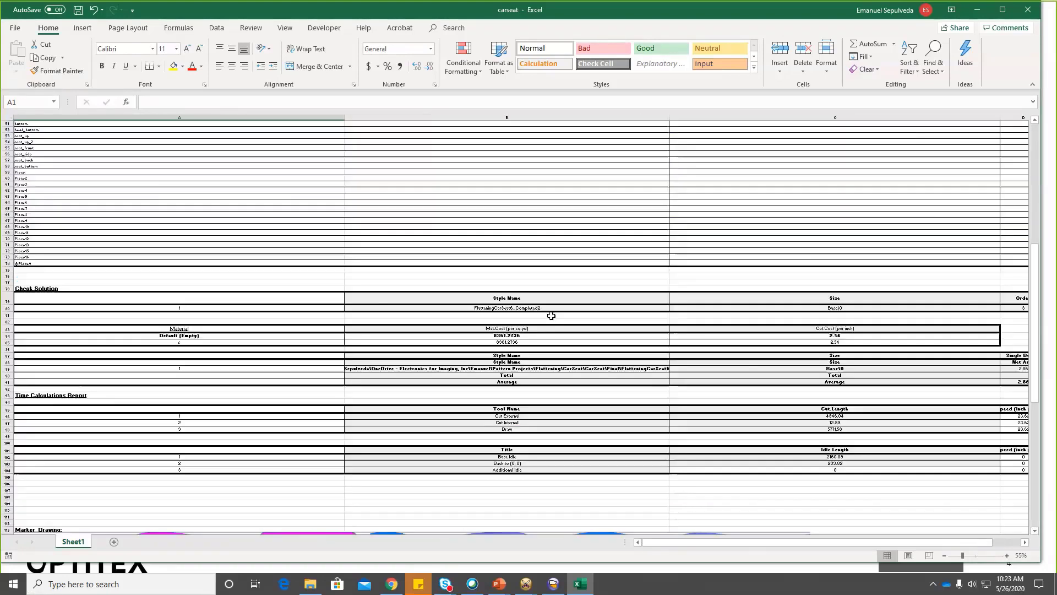
scroll(567, 321, "down", 13)
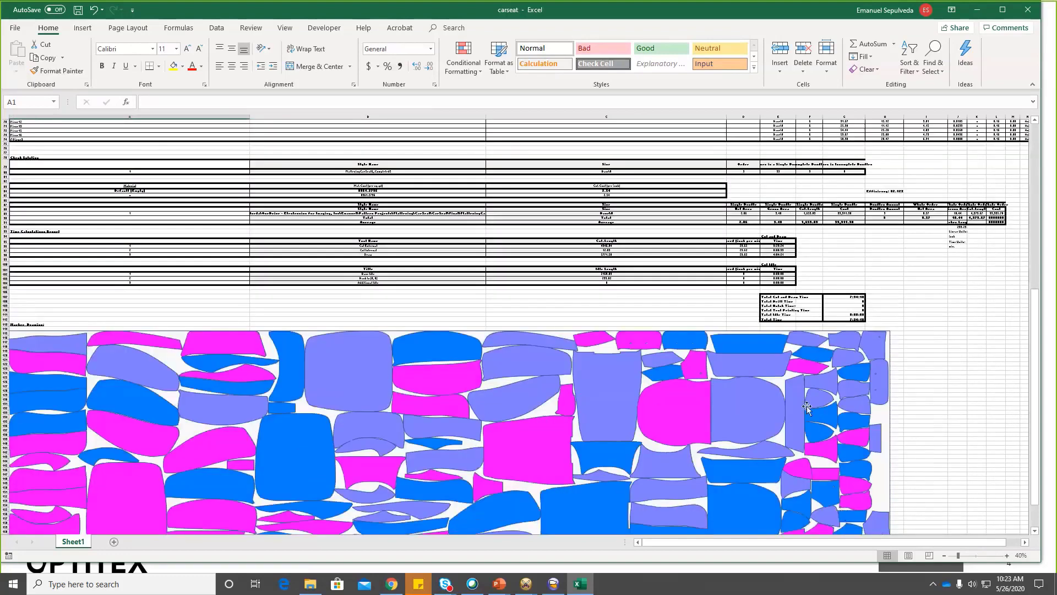
scroll(423, 282, "up", 15)
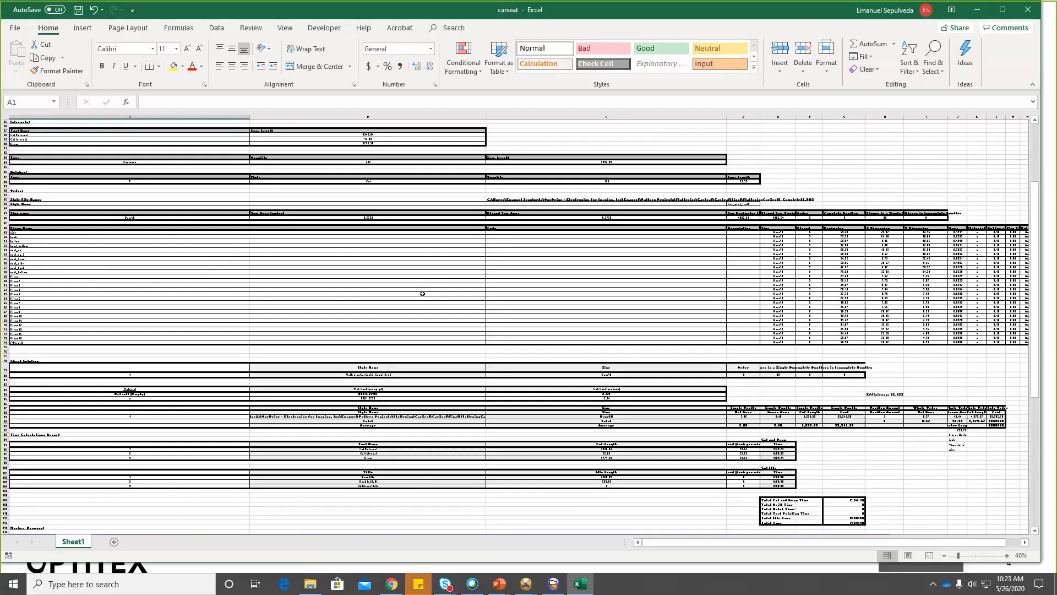
Switch back to Optitex Mark and review the Marker Report content options and the Report Writer command
left_click(552, 588)
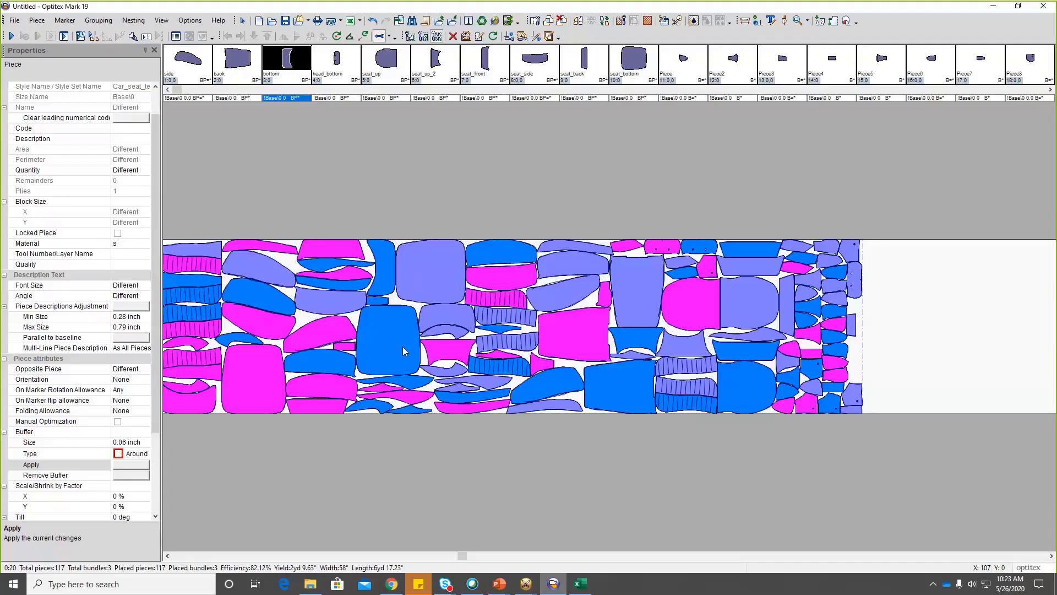
left_click(15, 20)
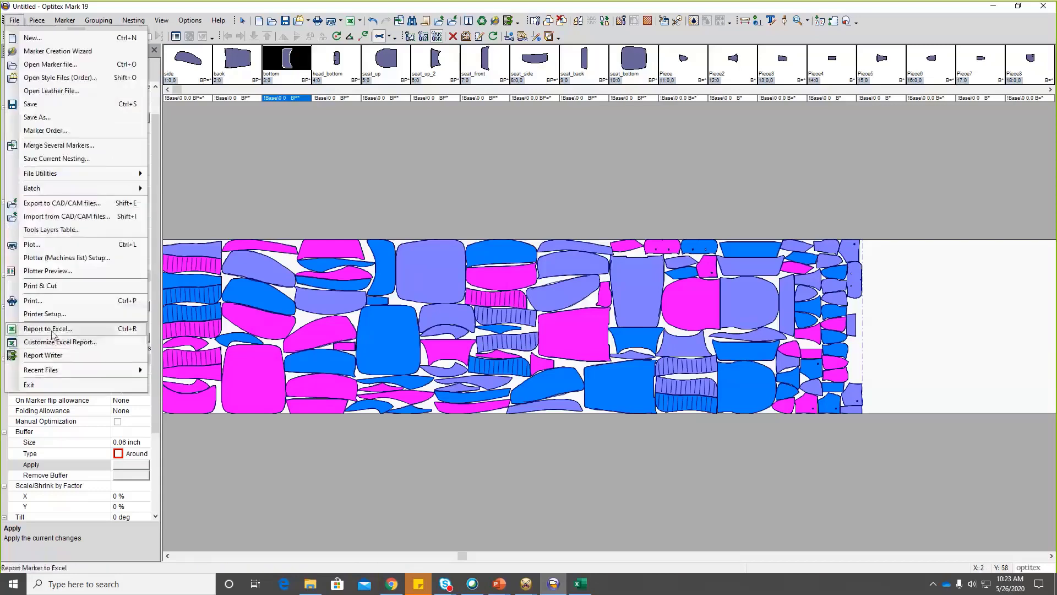
left_click(48, 329)
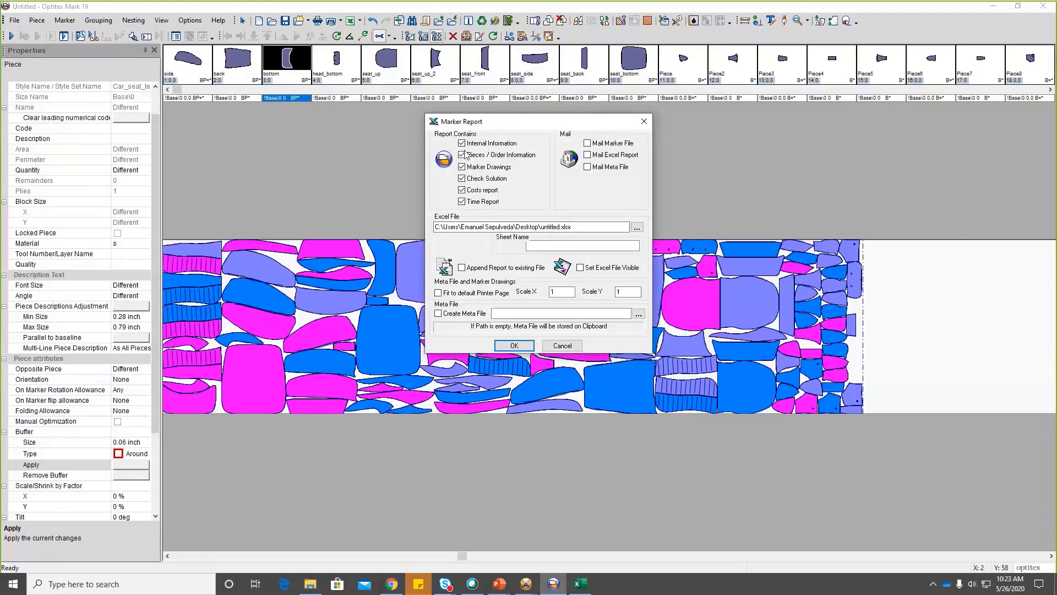
key("Return")
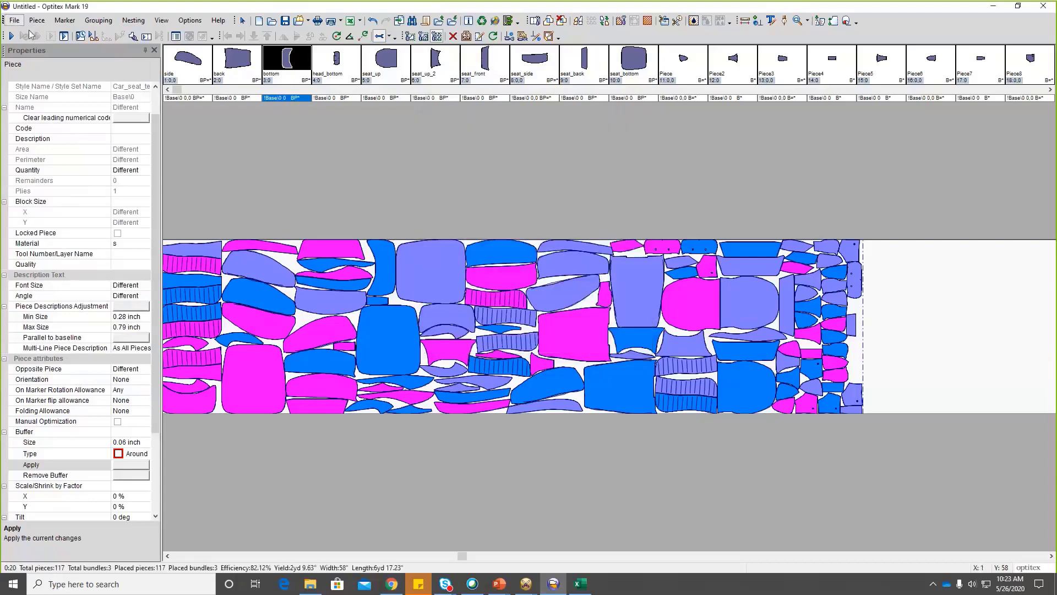
left_click(14, 21)
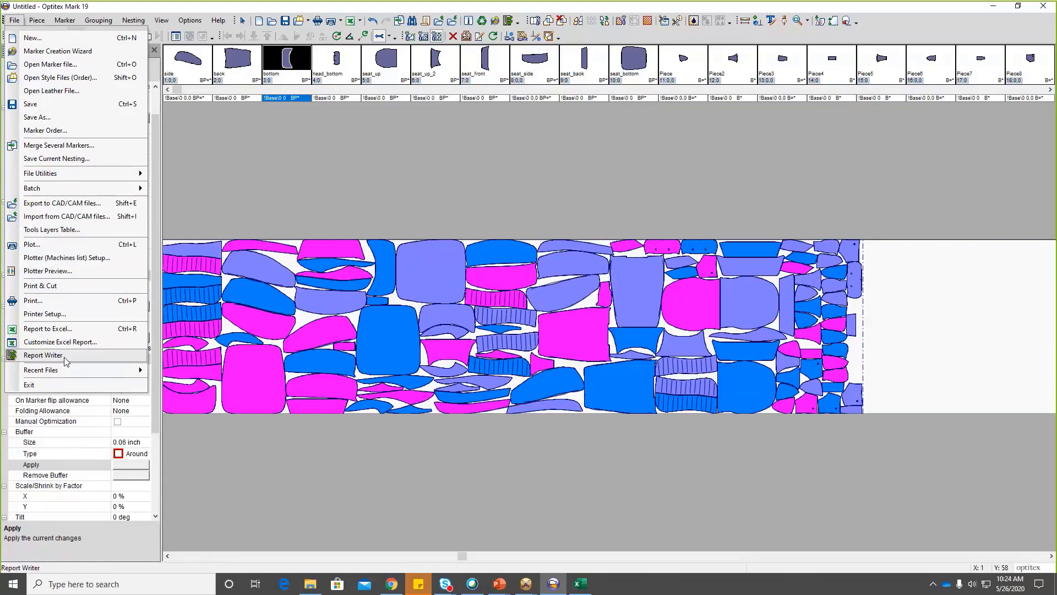
left_click(506, 163)
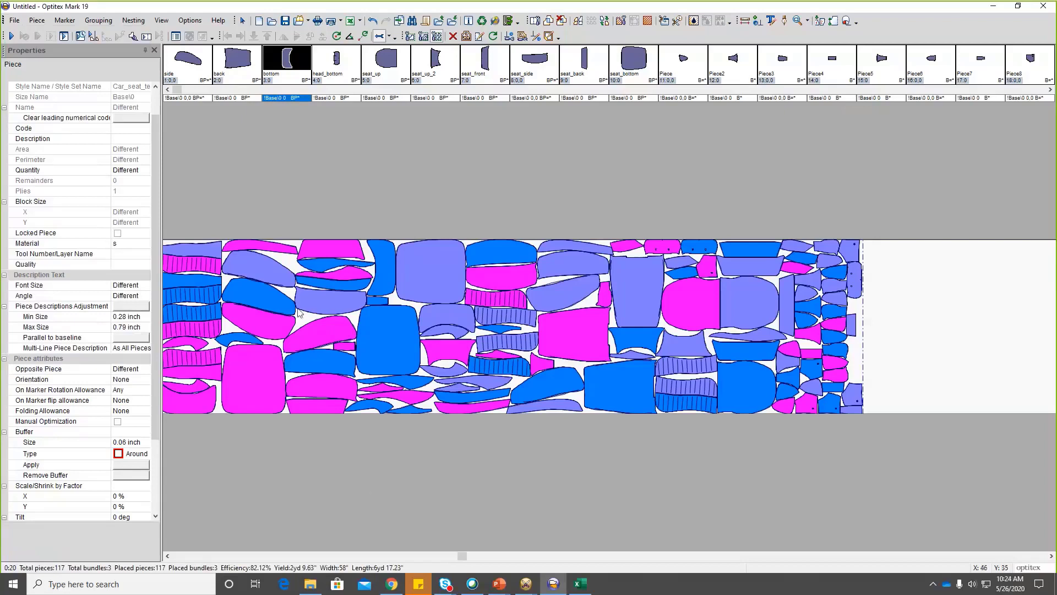
scroll(298, 312, "up", 1)
scroll(332, 307, "up", 1)
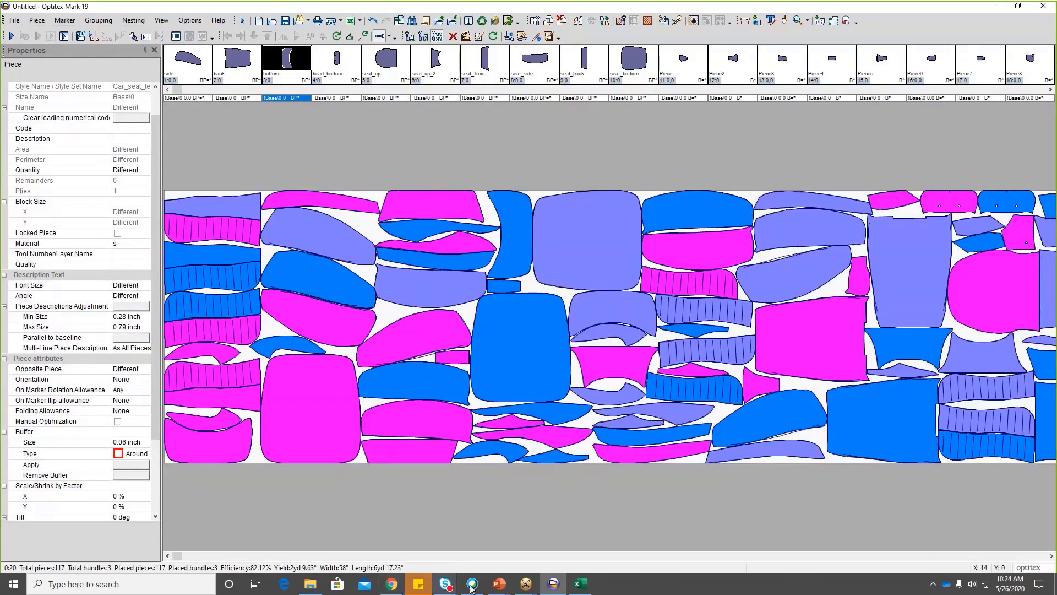
Switch to the Automotive PPT 2020 presentation in PowerPoint, select the Job Server slide and start the slide show
mouse_move(492, 588)
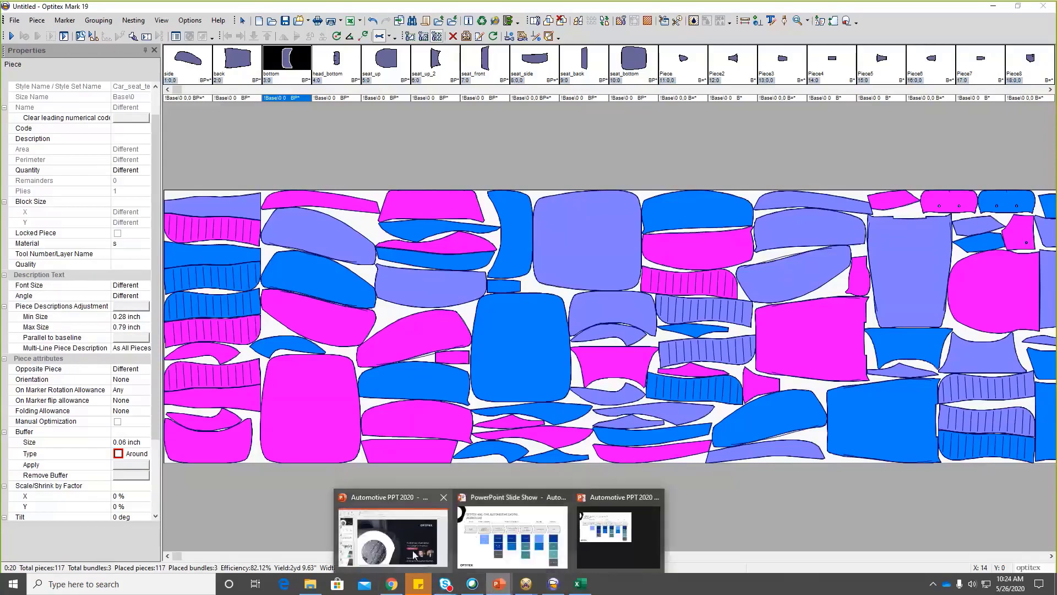
left_click(392, 534)
scroll(79, 325, "down", 8)
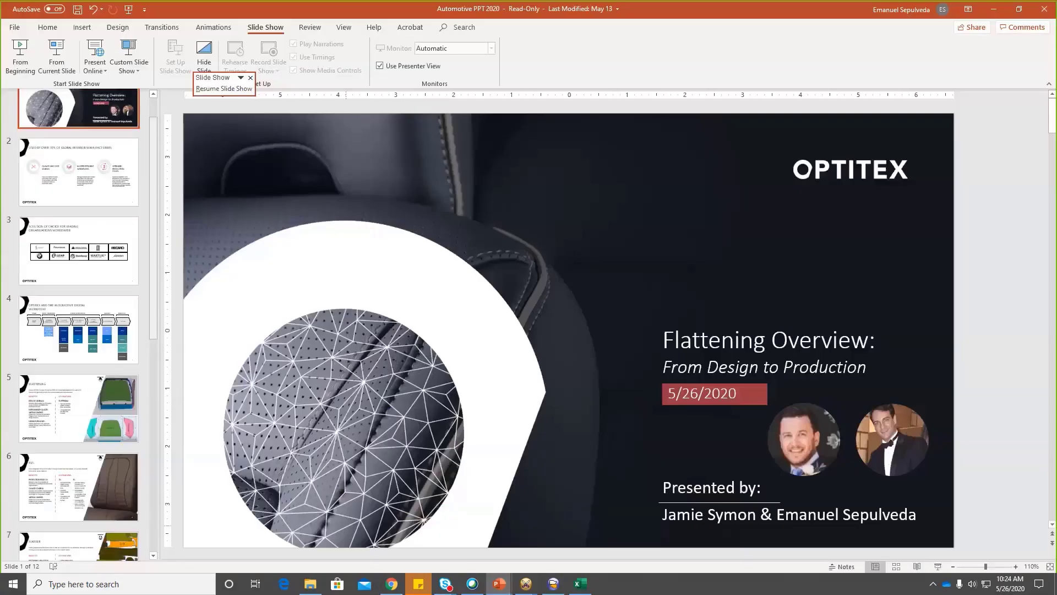
scroll(79, 366, "down", 2)
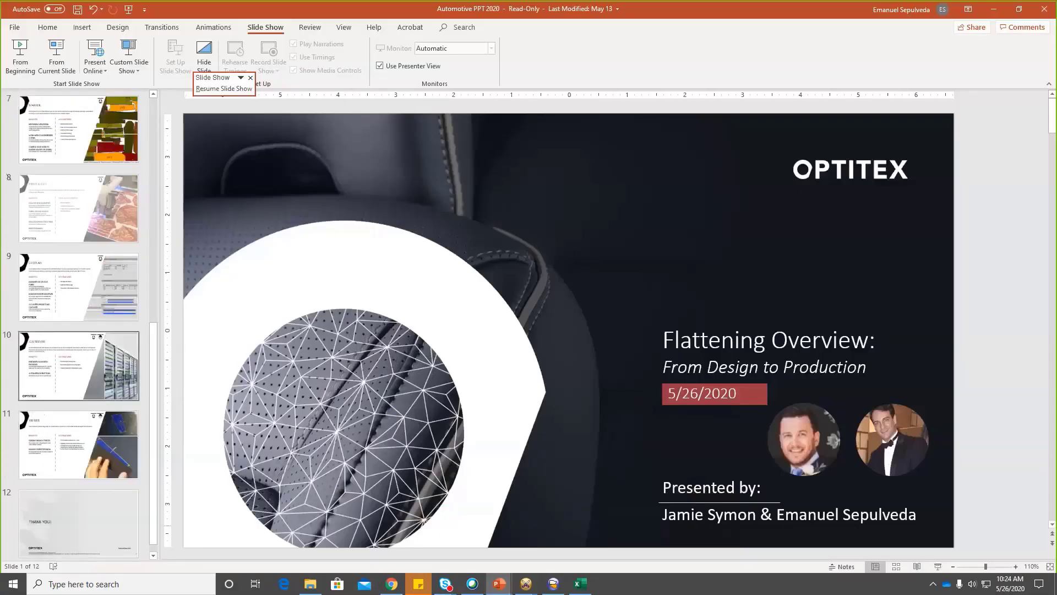
left_click(79, 366)
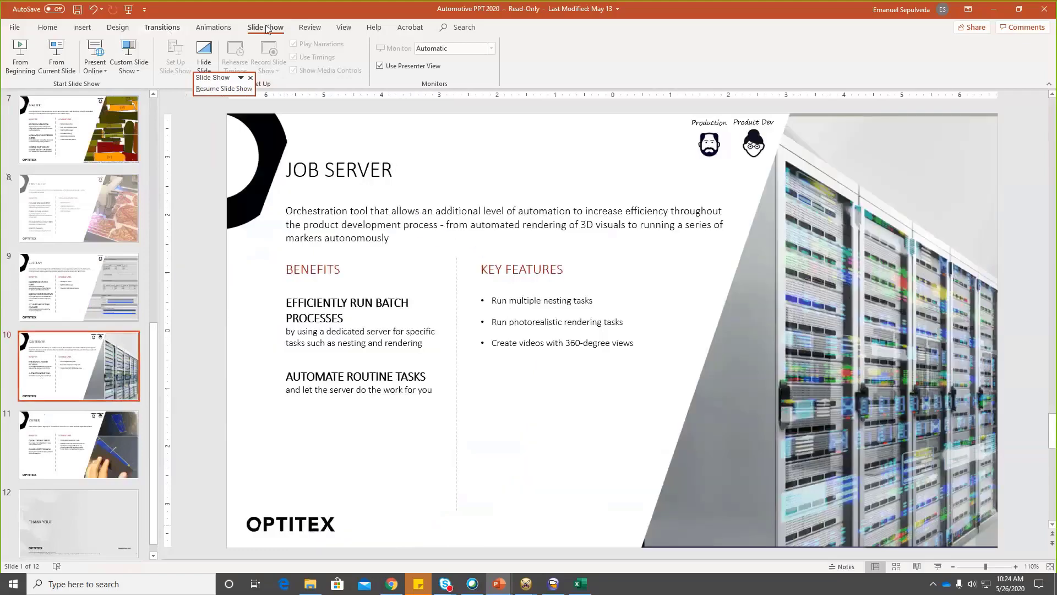
left_click(54, 51)
Advance the slide show to the Job Server slide and minimize the Excel workbook covering it
key("Right")
key("Right")
key("Right")
key("Right")
key("Right")
key("Right")
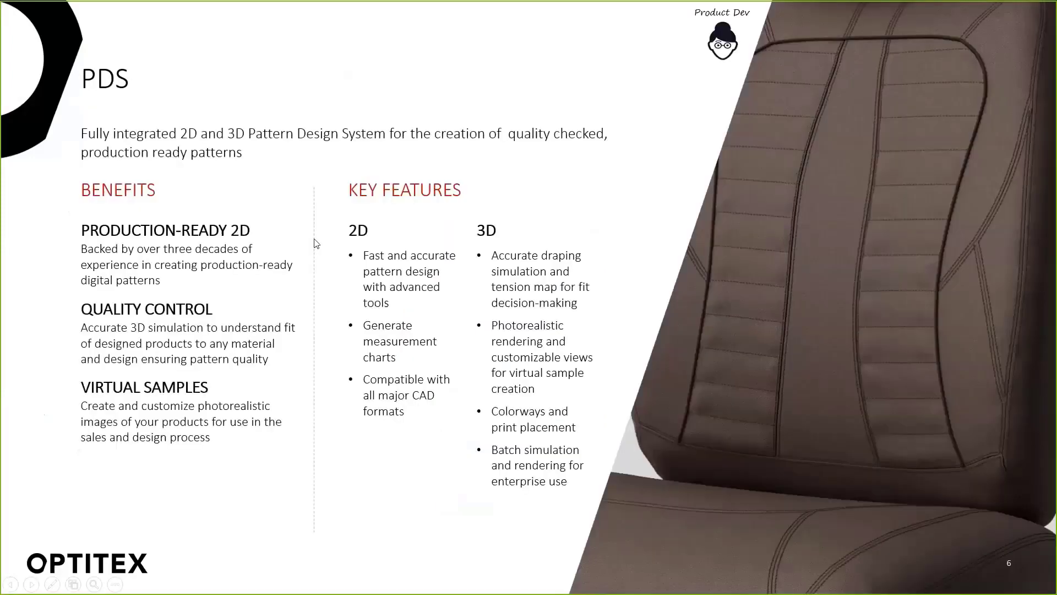
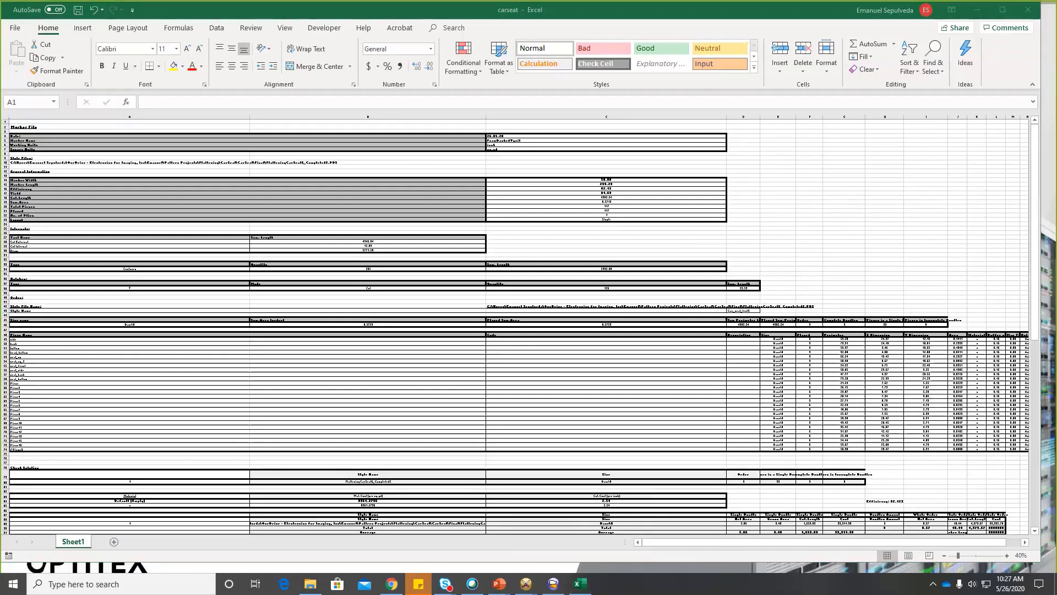
left_click(976, 10)
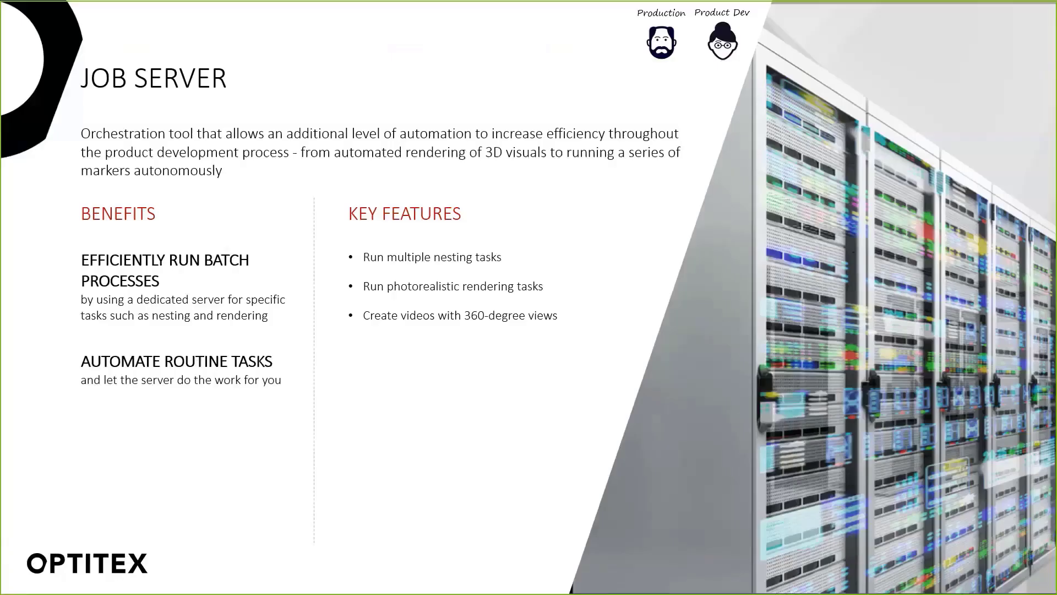
Switch to Optitex Mark and look along the nested car seat marker to the end of its placed pieces
key("super+Tab")
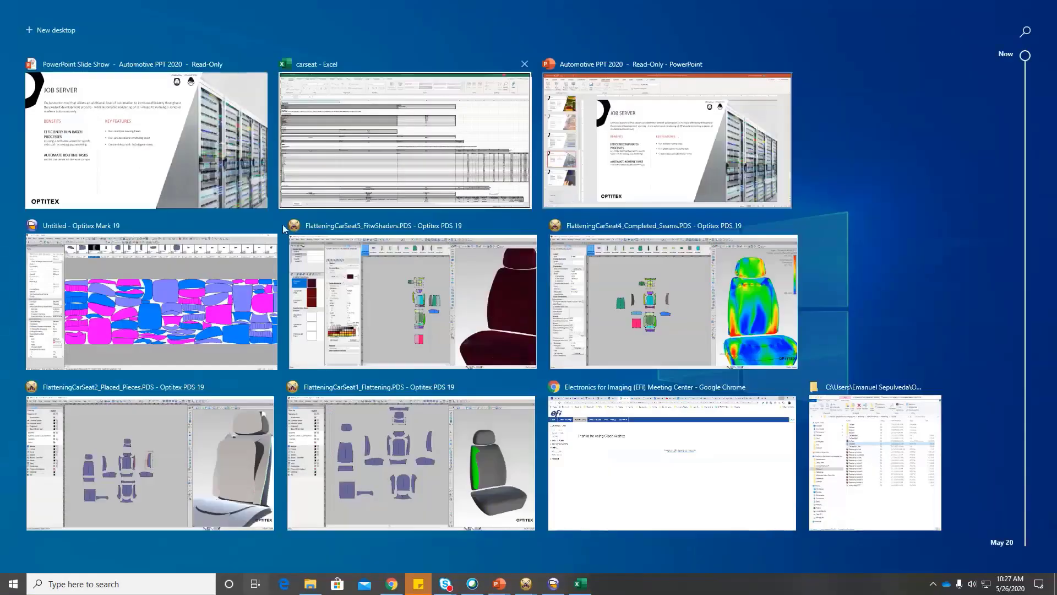
left_click(225, 325)
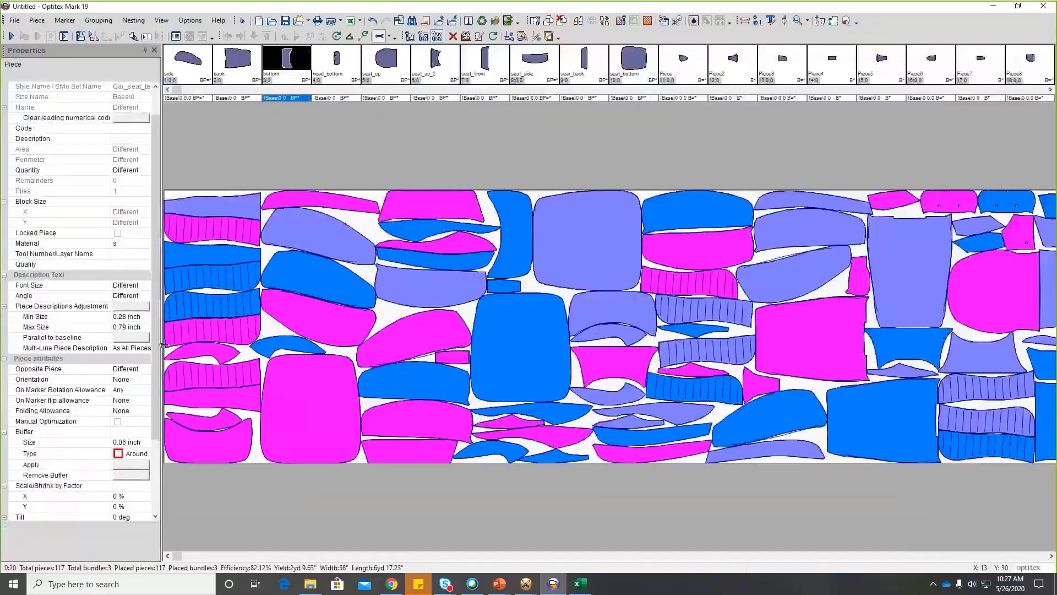
scroll(157, 459, "down", 3)
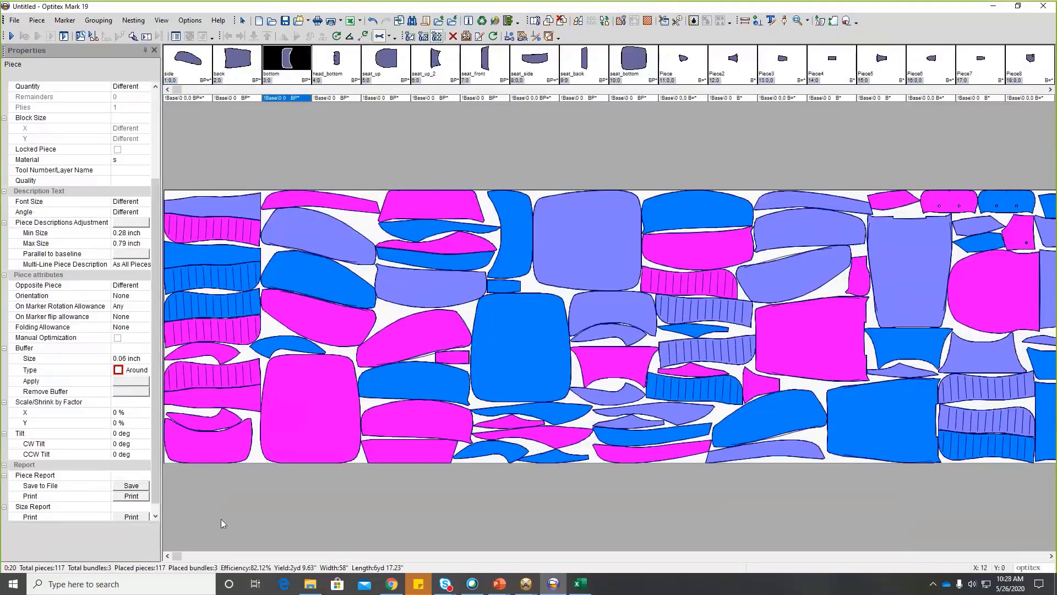
left_click(352, 556)
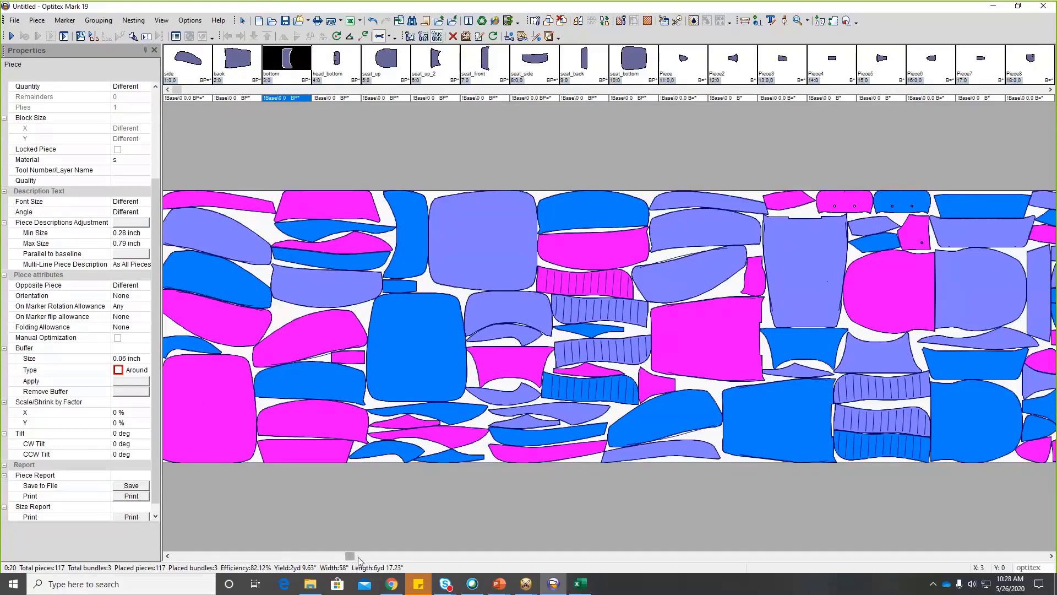
mouse_move(358, 560)
left_mouse_down()
mouse_move(477, 540)
mouse_move(545, 563)
mouse_move(593, 557)
left_mouse_up()
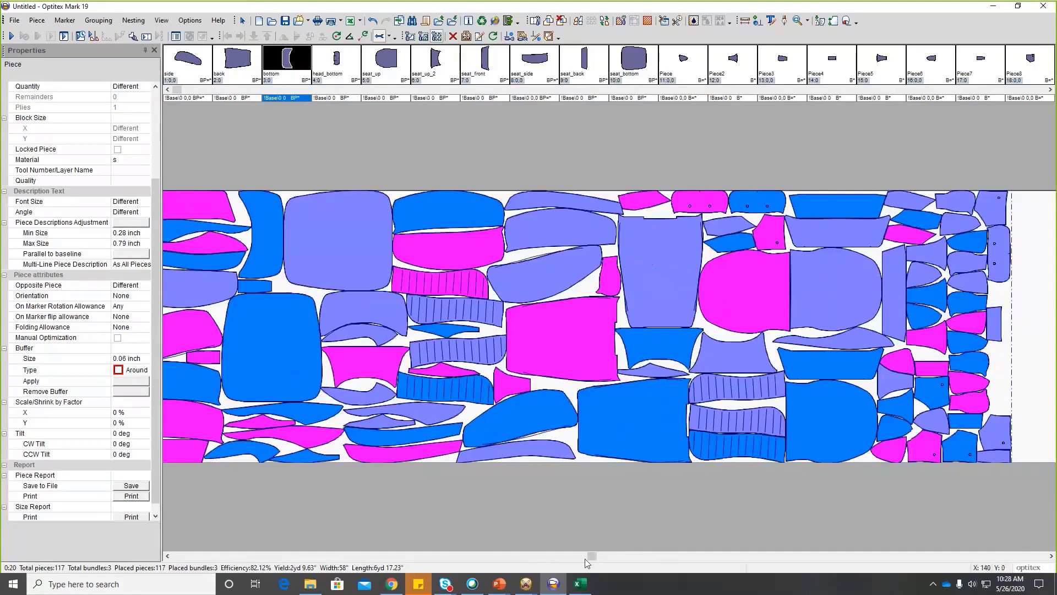
left_click_drag(587, 558, 731, 559)
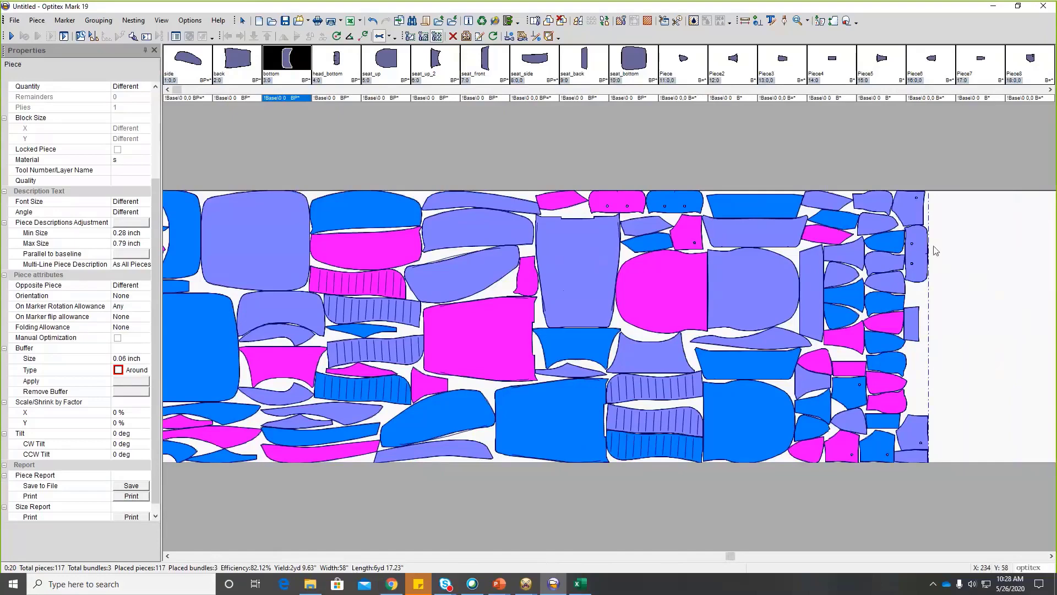
Define a flaw area about 25 inches high along the marker's lower part and extend it over the whole marker length
left_click_drag(735, 556, 866, 556)
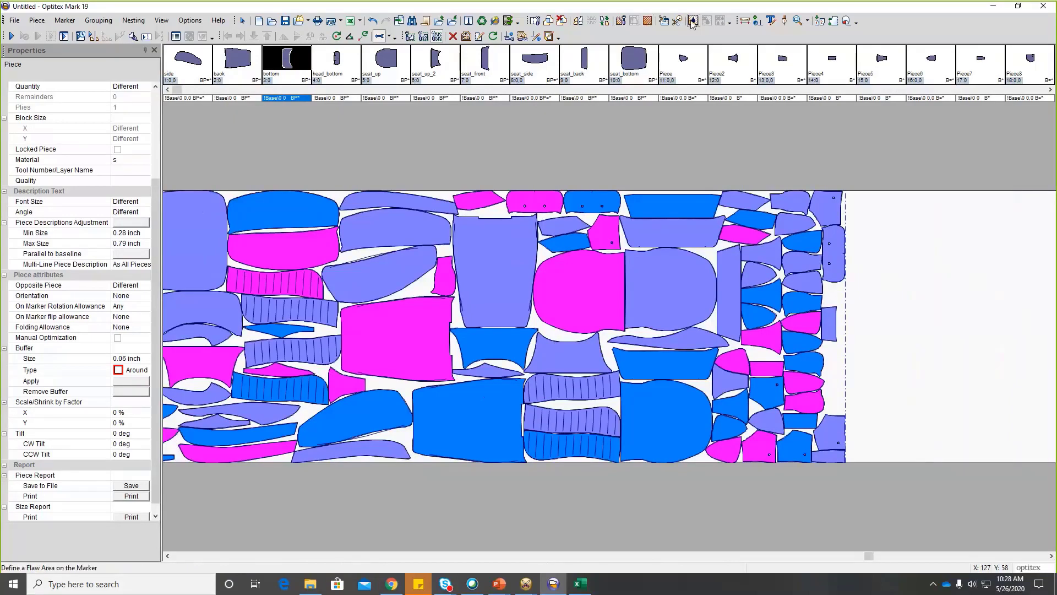
left_click_drag(854, 340, 1055, 462)
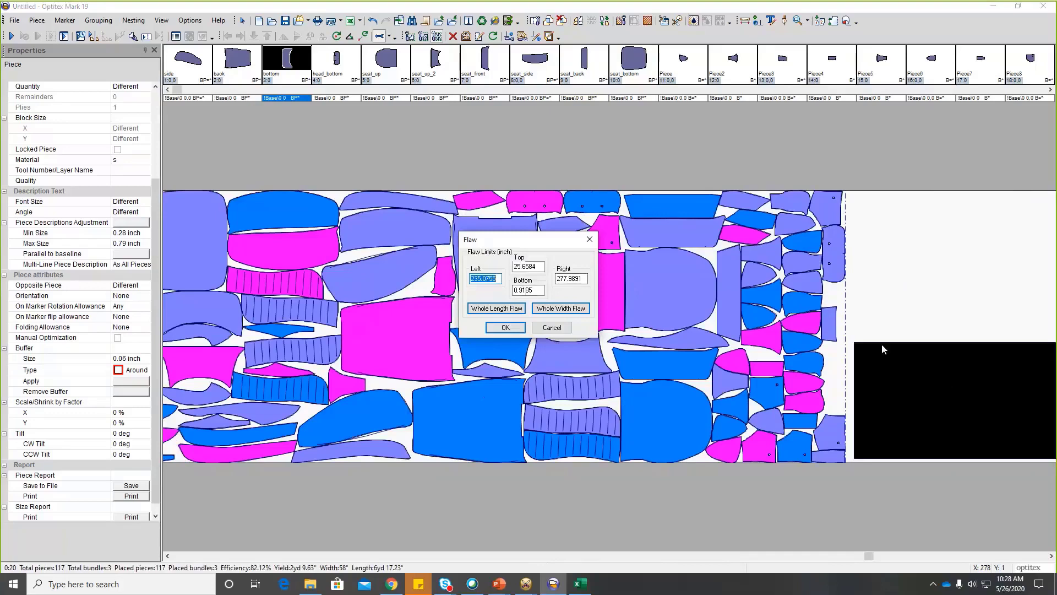
left_click(494, 309)
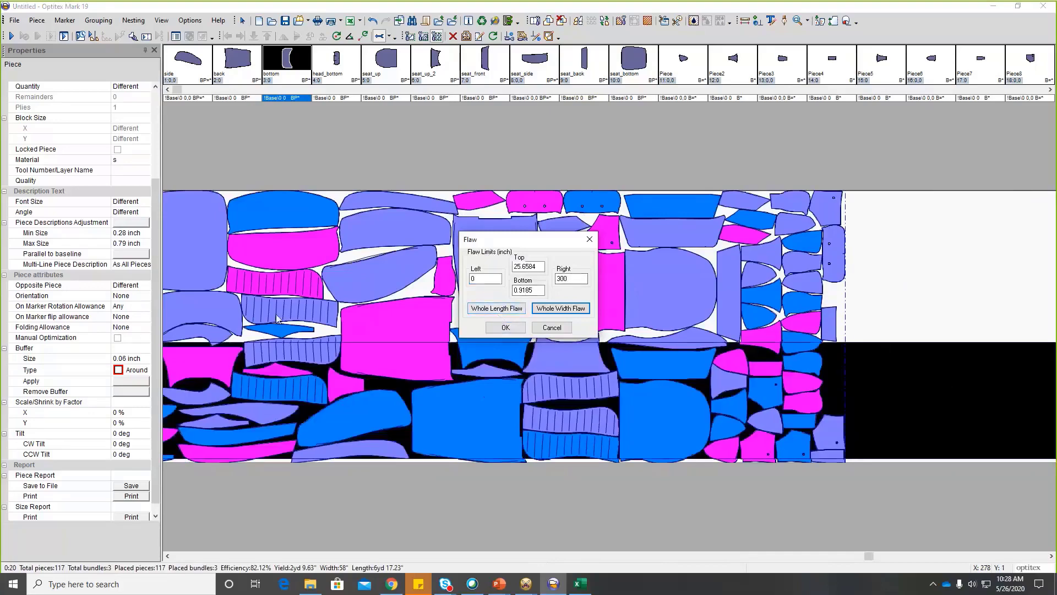
left_click(551, 328)
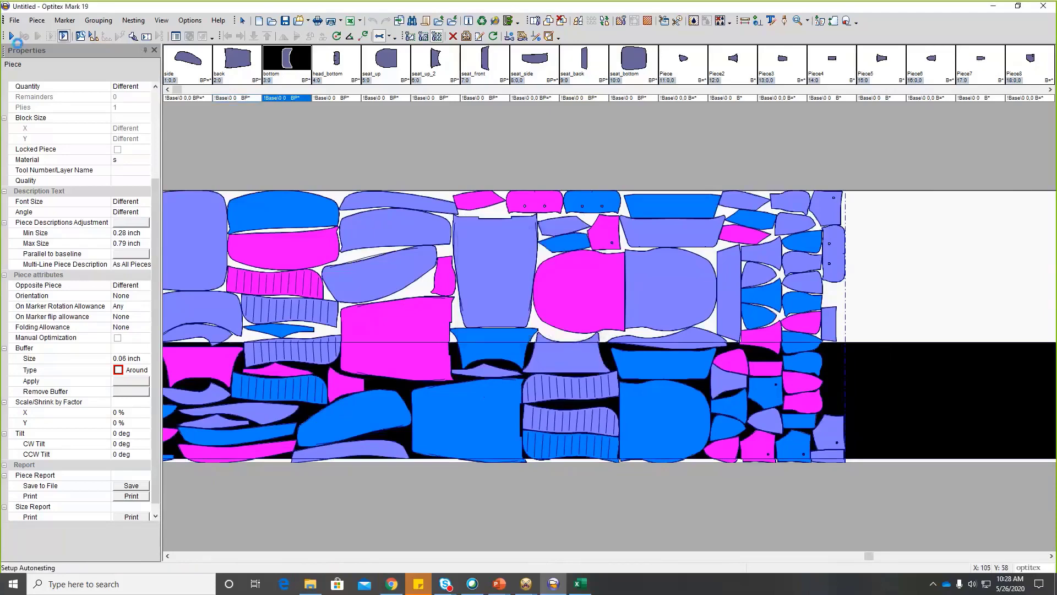
Clear the marker and autonest the pieces around the flaw area, then inspect the X and Y Scale/Shrink by Factor settings
left_click(11, 36)
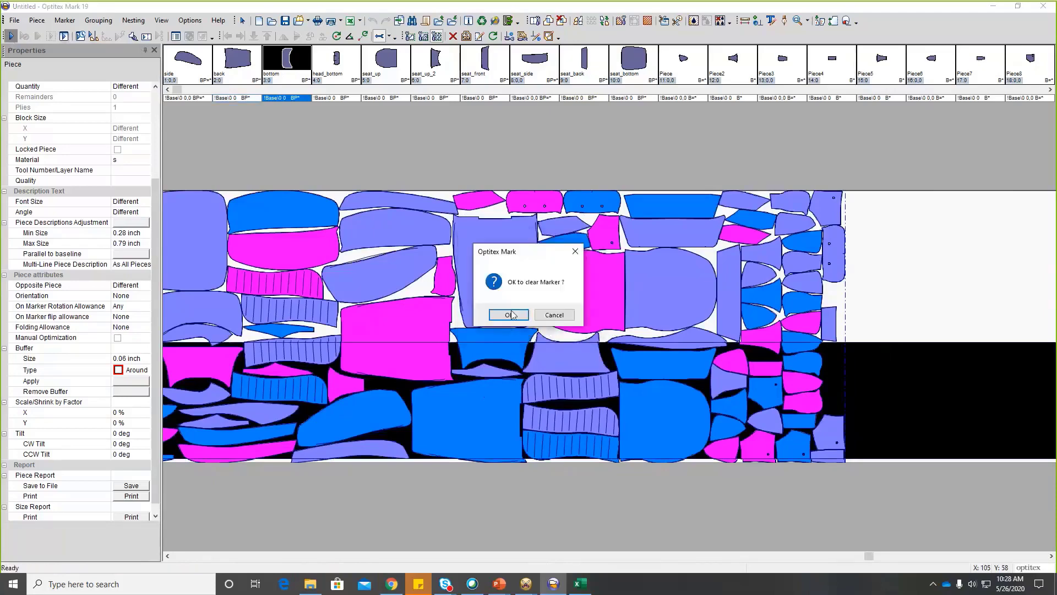
left_click(509, 314)
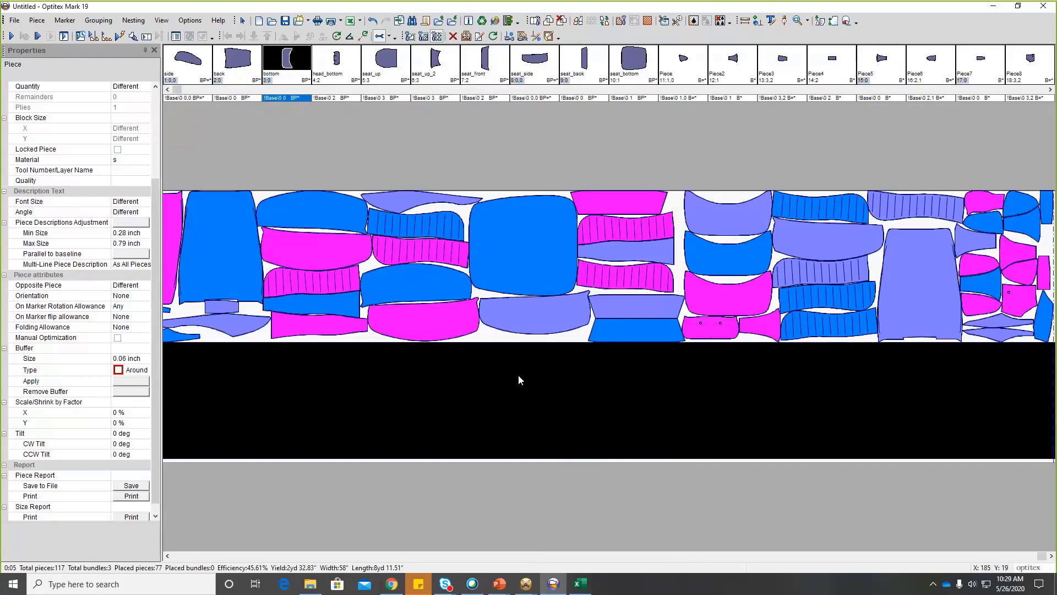
left_click(120, 413)
left_click(124, 423)
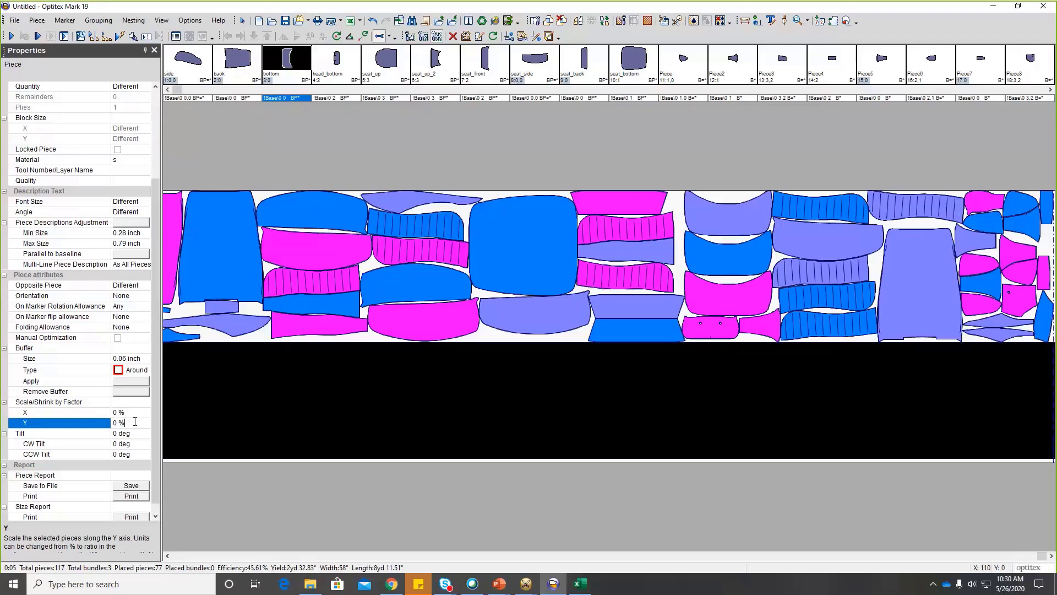
Clear all placed pieces from the marker again and rerun the automatic nesting with the flaw area kept
left_click(64, 20)
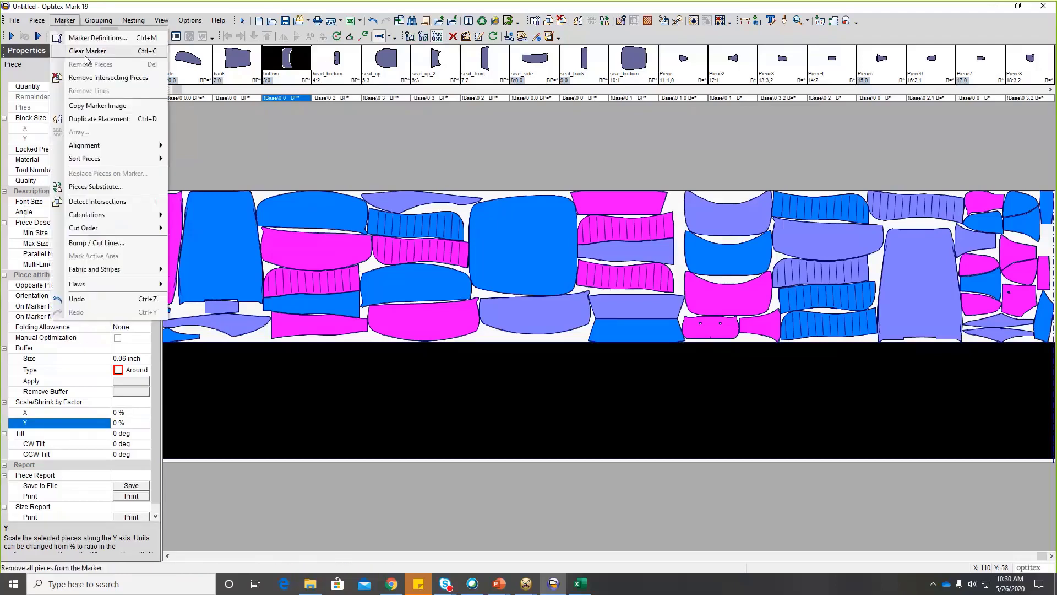
left_click(86, 51)
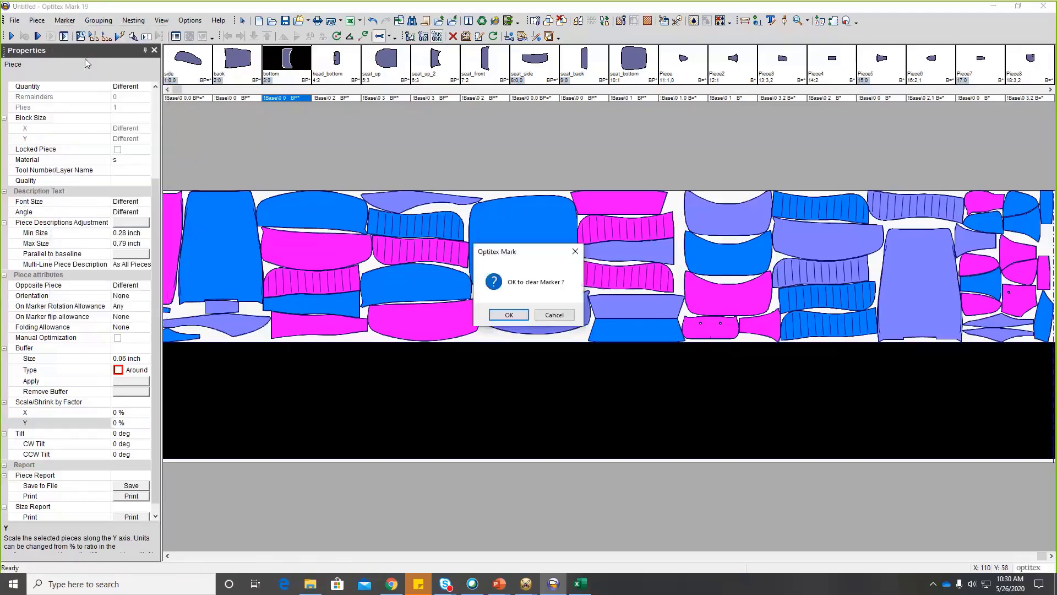
left_click(497, 315)
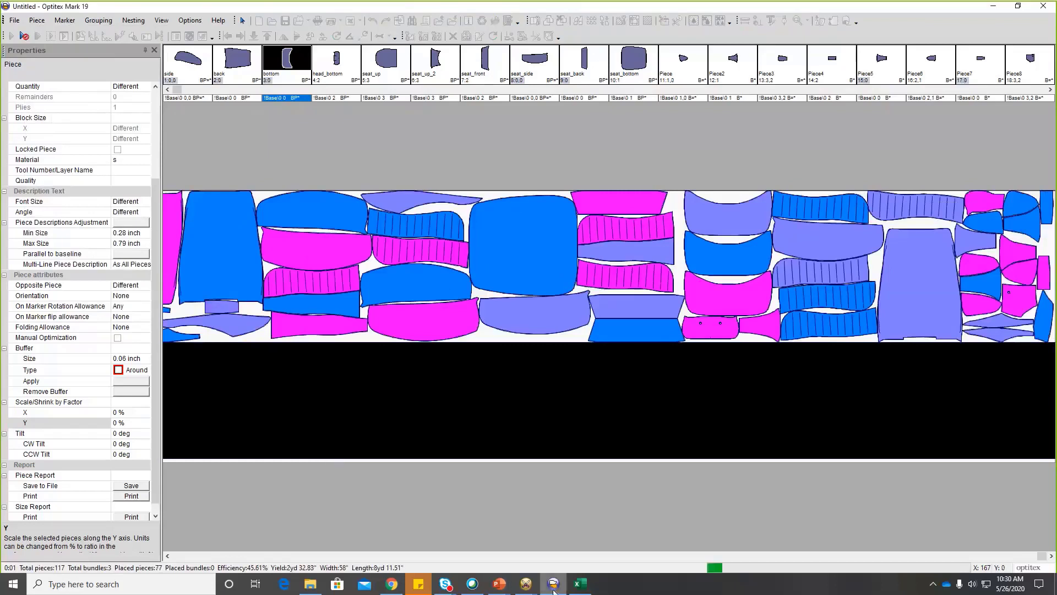
Switch back to the running PowerPoint slide show with the Job Server slide
mouse_move(553, 590)
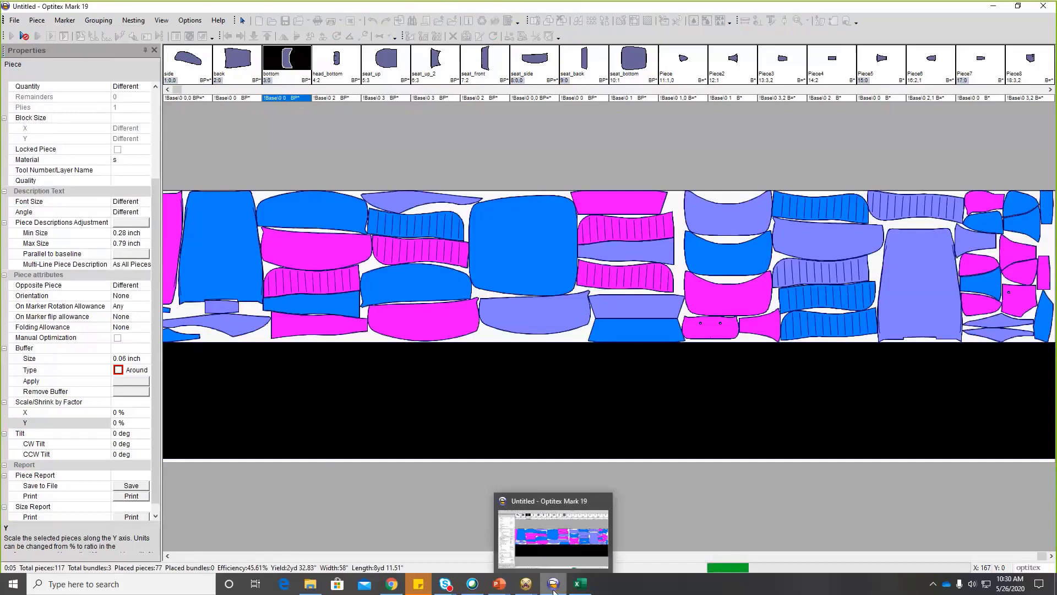
mouse_move(507, 578)
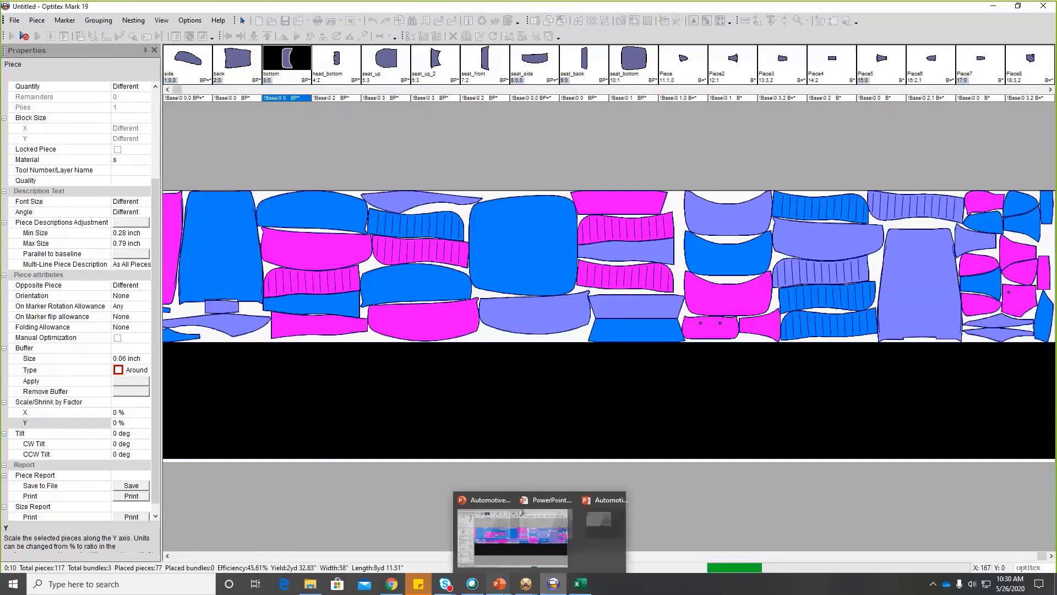
left_click(512, 531)
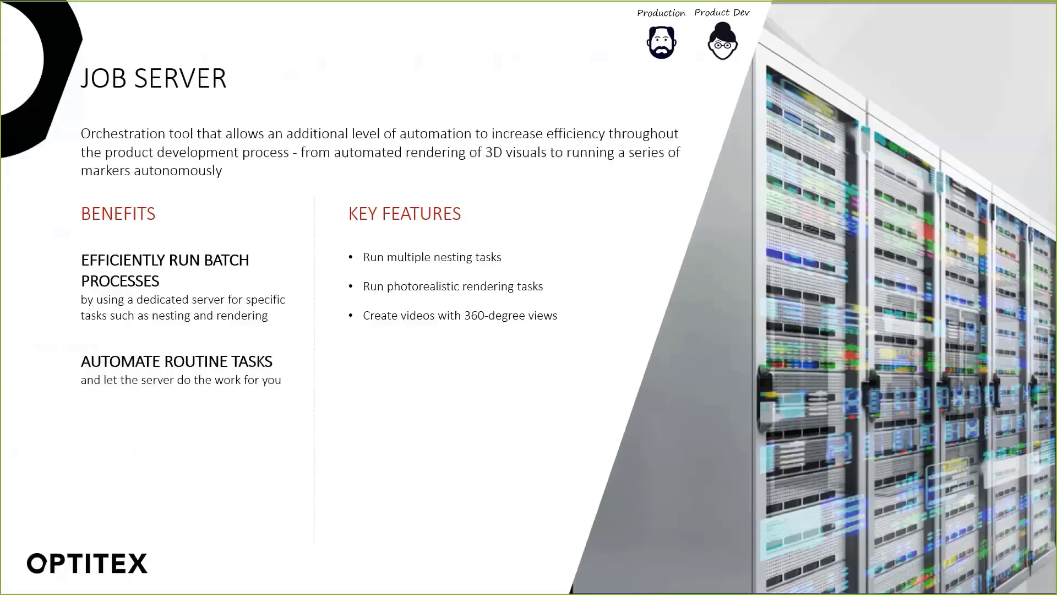